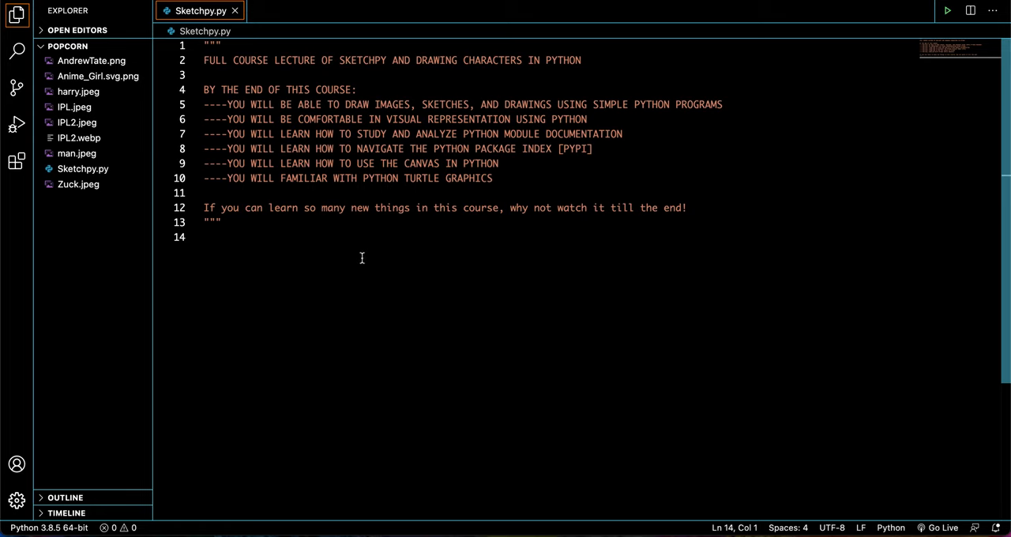
Start a new terminal, abandon the pip install command and close the terminal again.
{"action": "left_click", "coordinate": [363, 2]}
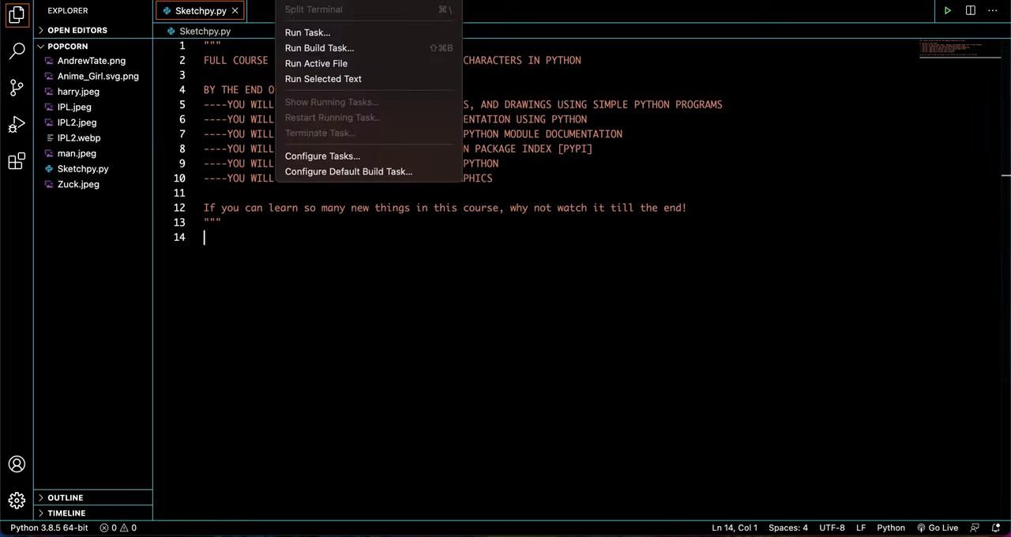
{"action": "left_click", "coordinate": [310, 4]}
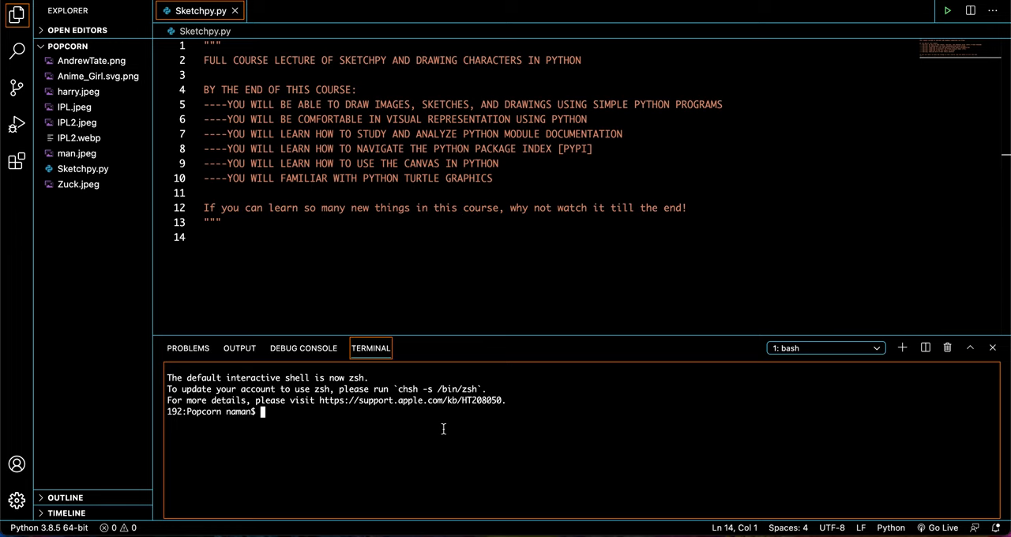
{"action": "type", "text": "pip install "}
{"action": "type", "text": "sketchpy"}
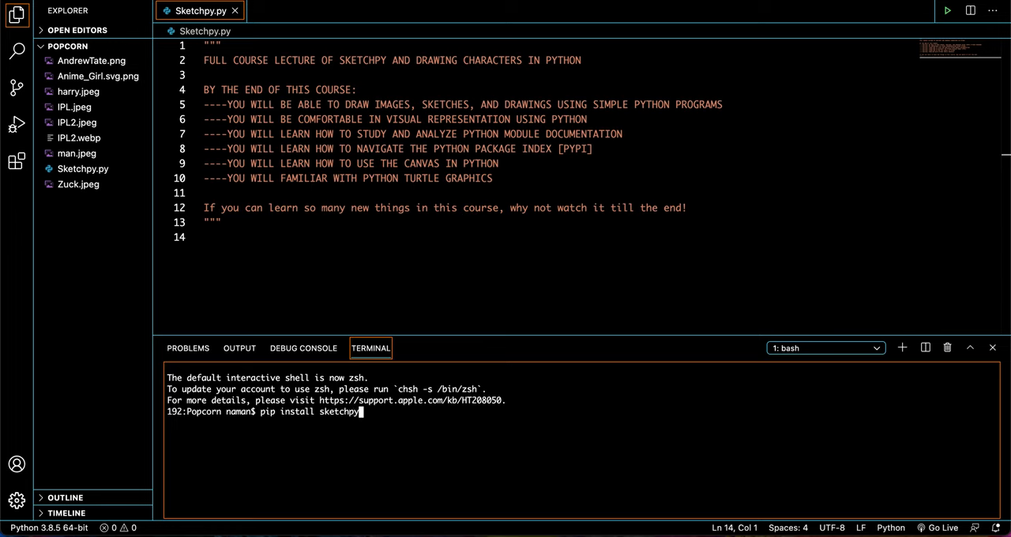
{"action": "key", "text": "BackSpace"}
{"action": "key", "text": "BackSpace"}
{"action": "key", "text": "BackSpace"}
{"action": "key", "text": "BackSpace"}
{"action": "key", "text": "BackSpace"}
{"action": "key", "text": "BackSpace"}
{"action": "key", "text": "BackSpace"}
{"action": "key", "text": "BackSpace"}
{"action": "key", "text": "BackSpace"}
{"action": "key", "text": "BackSpace"}
{"action": "key", "text": "BackSpace"}
{"action": "key", "text": "BackSpace"}
{"action": "key", "text": "BackSpace"}
{"action": "type", "text": "3 "}
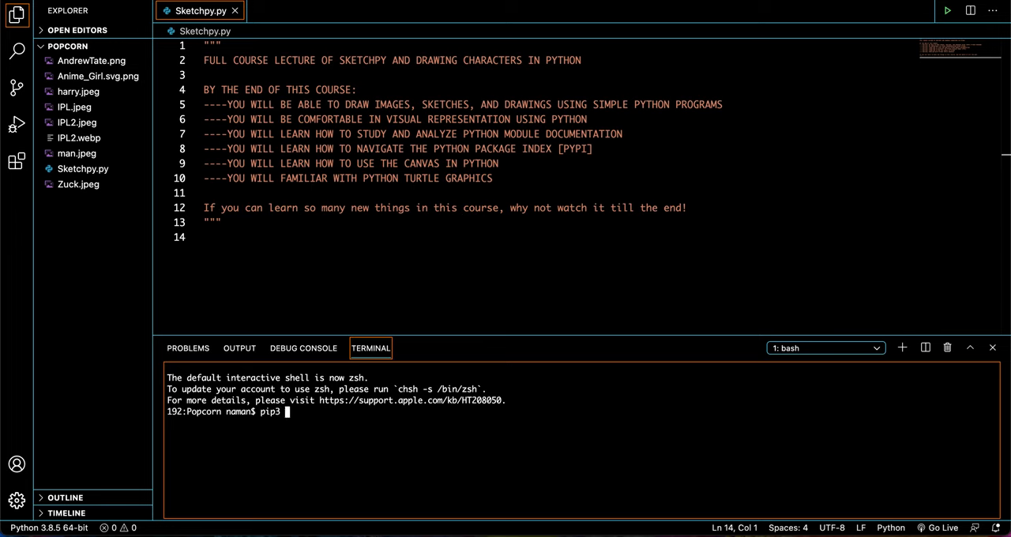
{"action": "type", "text": "install install sketchpy"}
{"action": "key", "text": "BackSpace"}
{"action": "key", "text": "BackSpace"}
{"action": "key", "text": "BackSpace"}
{"action": "key", "text": "BackSpace"}
{"action": "key", "text": "BackSpace"}
{"action": "key", "text": "BackSpace"}
{"action": "key", "text": "BackSpace"}
{"action": "key", "text": "BackSpace"}
{"action": "key", "text": "BackSpace"}
{"action": "key", "text": "BackSpace"}
{"action": "key", "text": "BackSpace"}
{"action": "key", "text": "BackSpace"}
{"action": "key", "text": "BackSpace"}
{"action": "key", "text": "BackSpace"}
{"action": "key", "text": "BackSpace"}
{"action": "left_click", "coordinate": [947, 348]}
{"action": "key", "text": "super+Tab"}
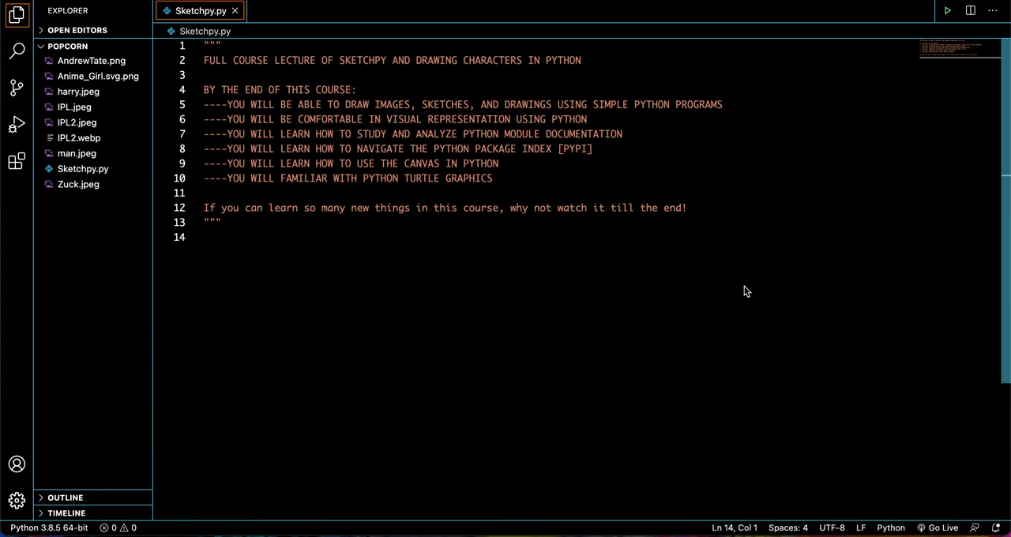
Find pypi.org via Google, search sketchpy, open sketchpy 0.1.0 and select its example code.
{"action": "key", "text": "super+Tab"}
{"action": "type", "text": "pypi"}
{"action": "key", "text": "Return"}
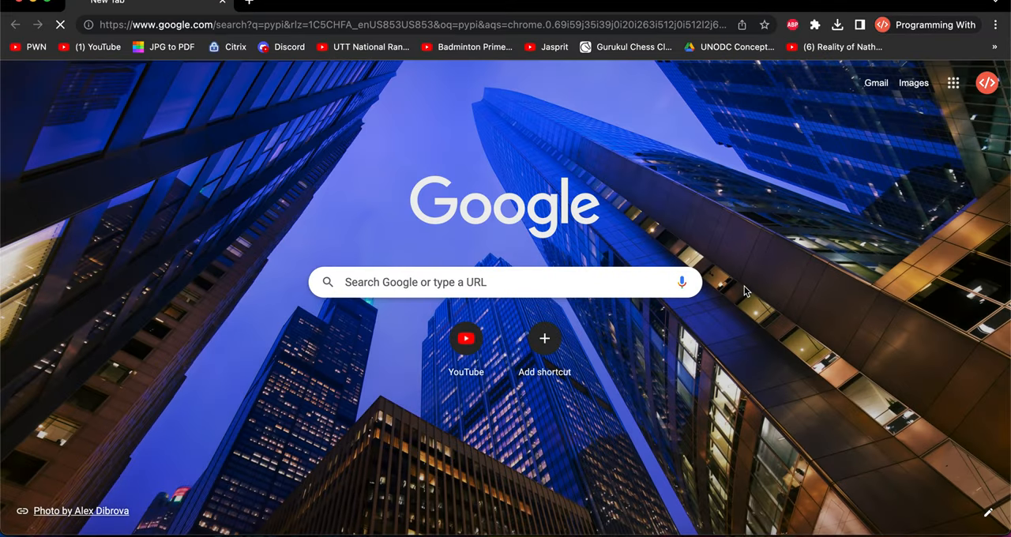
{"action": "left_click", "coordinate": [212, 203]}
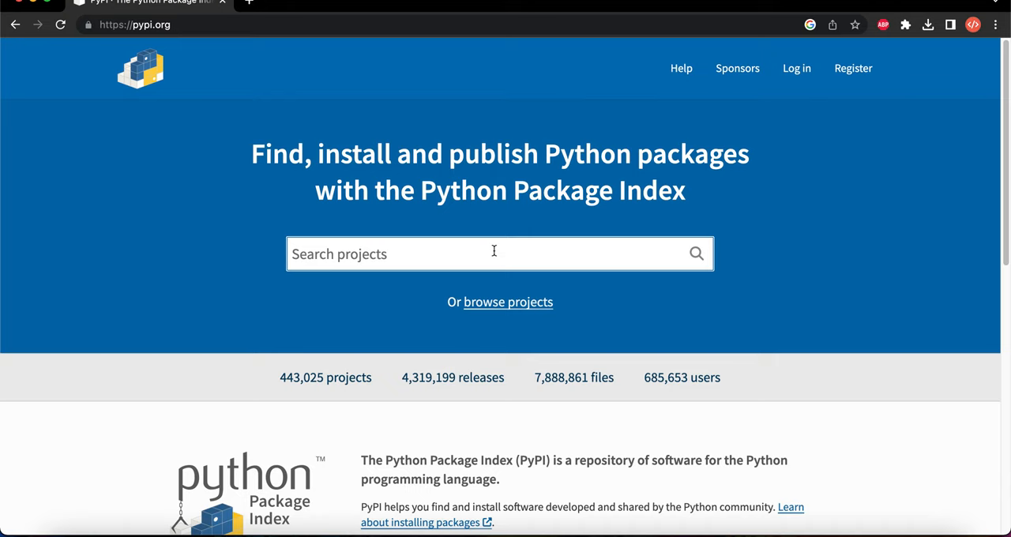
{"action": "type", "text": "sketchpy"}
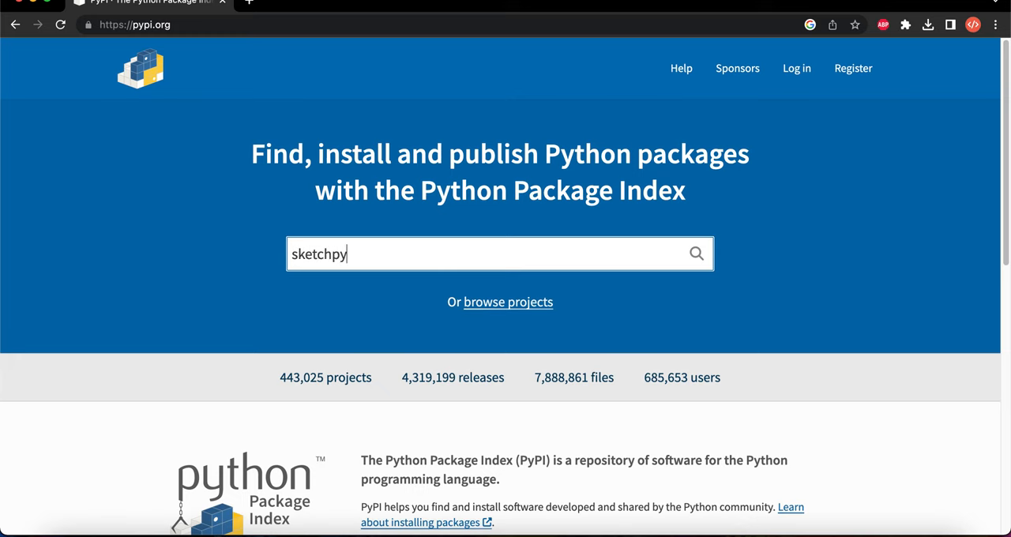
{"action": "key", "text": "Return"}
{"action": "left_click", "coordinate": [430, 196]}
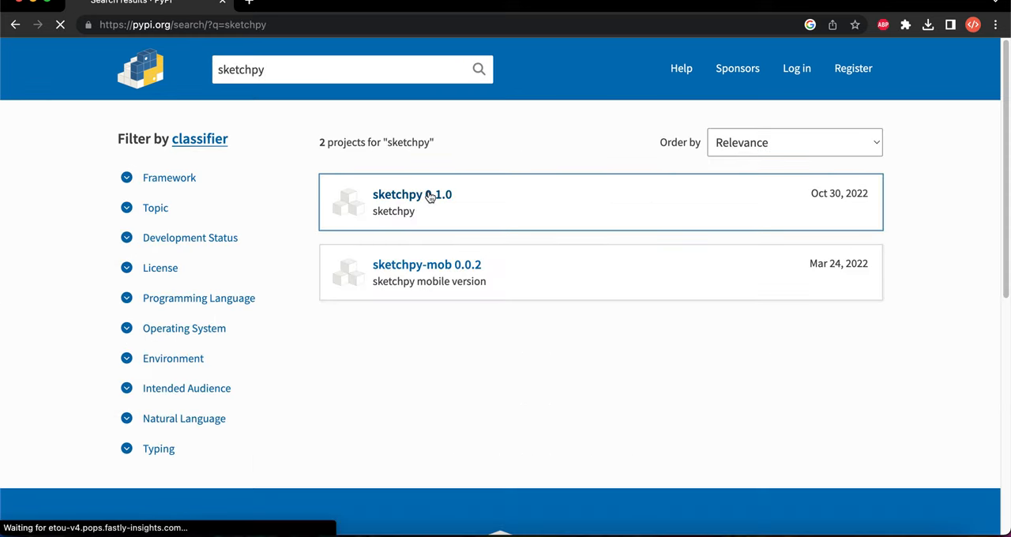
{"action": "scroll", "coordinate": [417, 244], "scroll_direction": "down", "scroll_amount": 1}
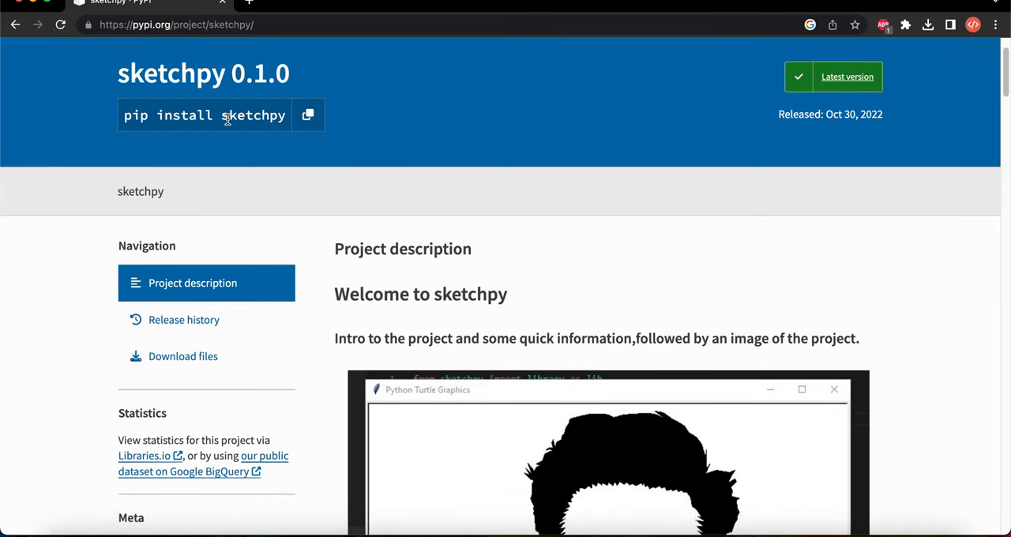
{"action": "scroll", "coordinate": [395, 237], "scroll_direction": "down", "scroll_amount": 1}
{"action": "scroll", "coordinate": [620, 222], "scroll_direction": "up", "scroll_amount": 2}
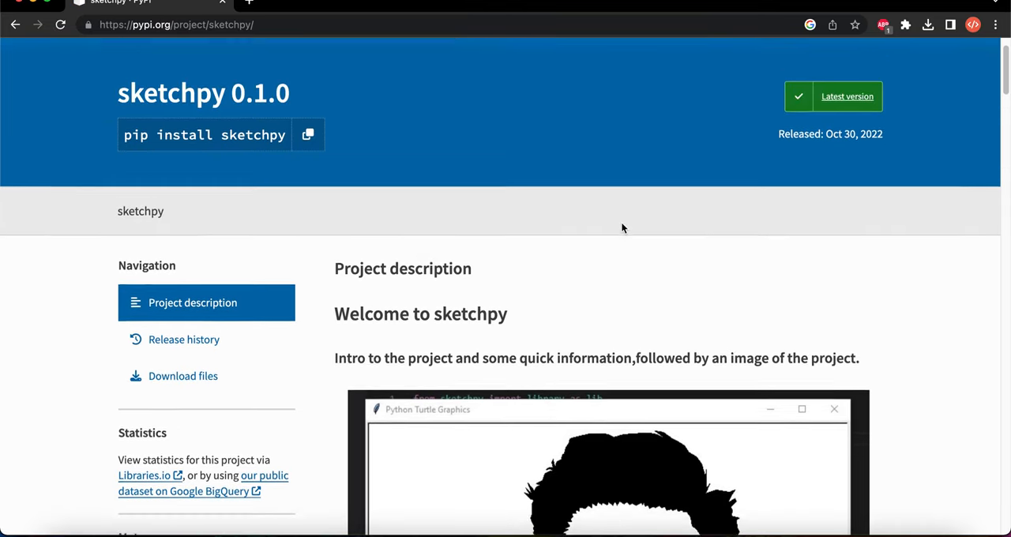
{"action": "scroll", "coordinate": [622, 228], "scroll_direction": "down", "scroll_amount": 2}
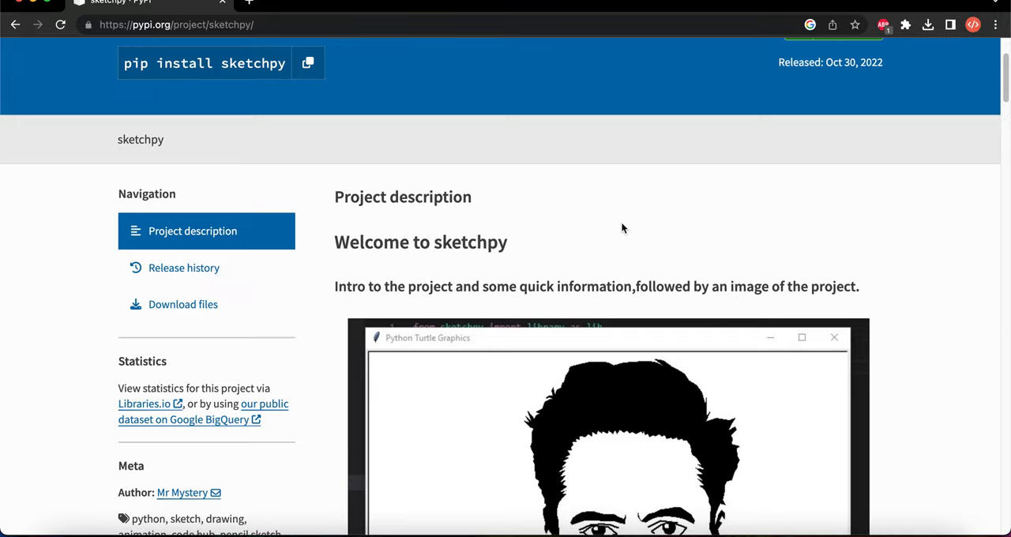
{"action": "scroll", "coordinate": [622, 228], "scroll_direction": "down", "scroll_amount": 1}
{"action": "scroll", "coordinate": [622, 229], "scroll_direction": "down", "scroll_amount": 2}
{"action": "scroll", "coordinate": [622, 228], "scroll_direction": "down", "scroll_amount": 3}
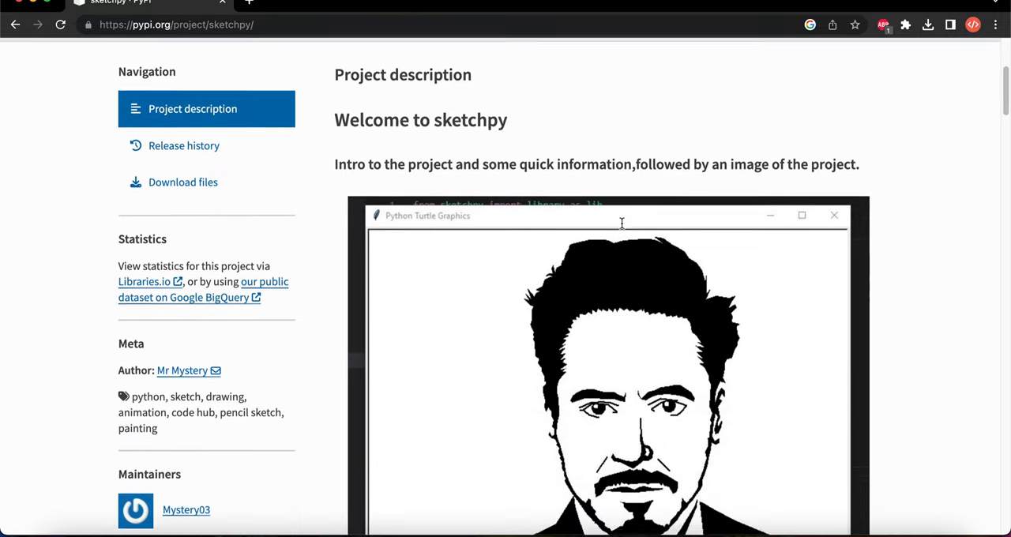
{"action": "scroll", "coordinate": [623, 228], "scroll_direction": "down", "scroll_amount": 4}
{"action": "scroll", "coordinate": [622, 228], "scroll_direction": "down", "scroll_amount": 3}
{"action": "scroll", "coordinate": [622, 228], "scroll_direction": "down", "scroll_amount": 2}
{"action": "scroll", "coordinate": [623, 228], "scroll_direction": "down", "scroll_amount": 1}
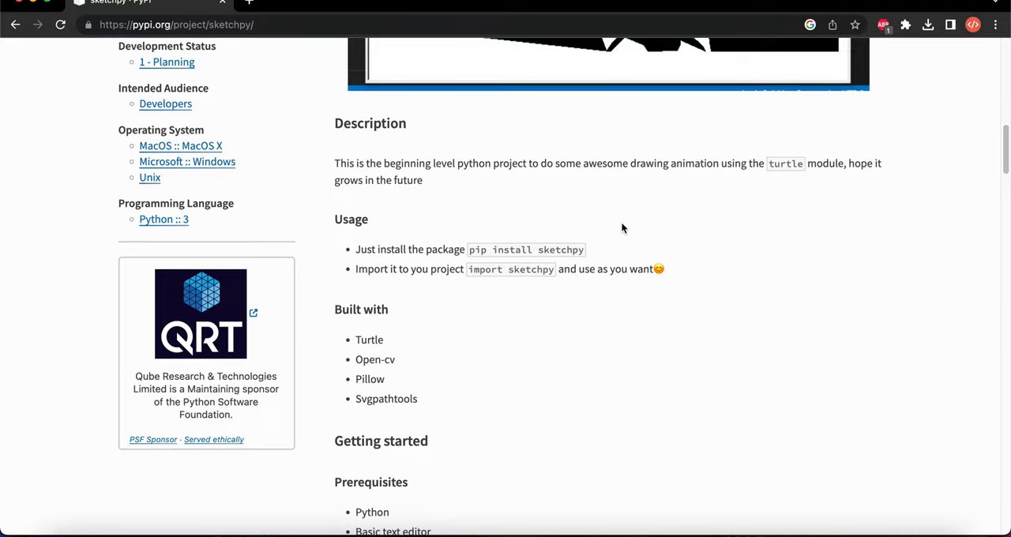
{"action": "scroll", "coordinate": [622, 228], "scroll_direction": "down", "scroll_amount": 4}
{"action": "scroll", "coordinate": [622, 228], "scroll_direction": "down", "scroll_amount": 1}
{"action": "scroll", "coordinate": [622, 229], "scroll_direction": "down", "scroll_amount": 1}
{"action": "scroll", "coordinate": [622, 228], "scroll_direction": "up", "scroll_amount": 4}
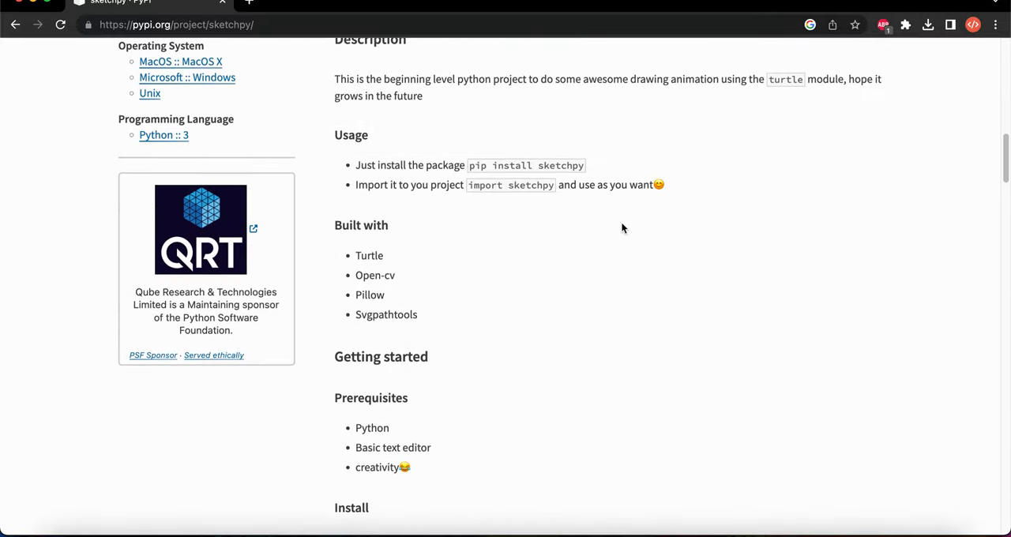
{"action": "scroll", "coordinate": [622, 228], "scroll_direction": "up", "scroll_amount": 5}
{"action": "scroll", "coordinate": [622, 229], "scroll_direction": "up", "scroll_amount": 1}
{"action": "scroll", "coordinate": [635, 344], "scroll_direction": "down", "scroll_amount": 4}
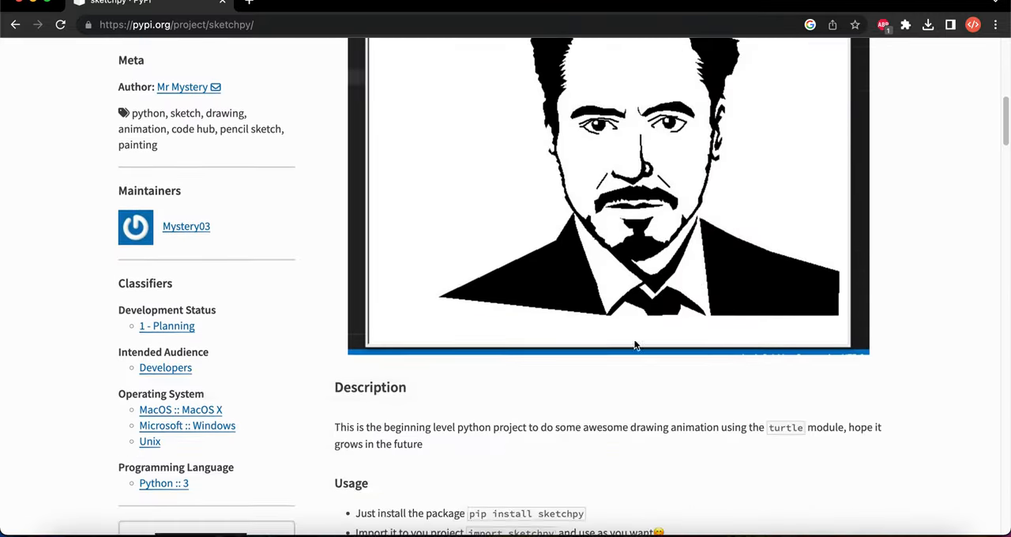
{"action": "scroll", "coordinate": [635, 345], "scroll_direction": "down", "scroll_amount": 5}
{"action": "scroll", "coordinate": [635, 344], "scroll_direction": "down", "scroll_amount": 1}
{"action": "scroll", "coordinate": [635, 344], "scroll_direction": "down", "scroll_amount": 1}
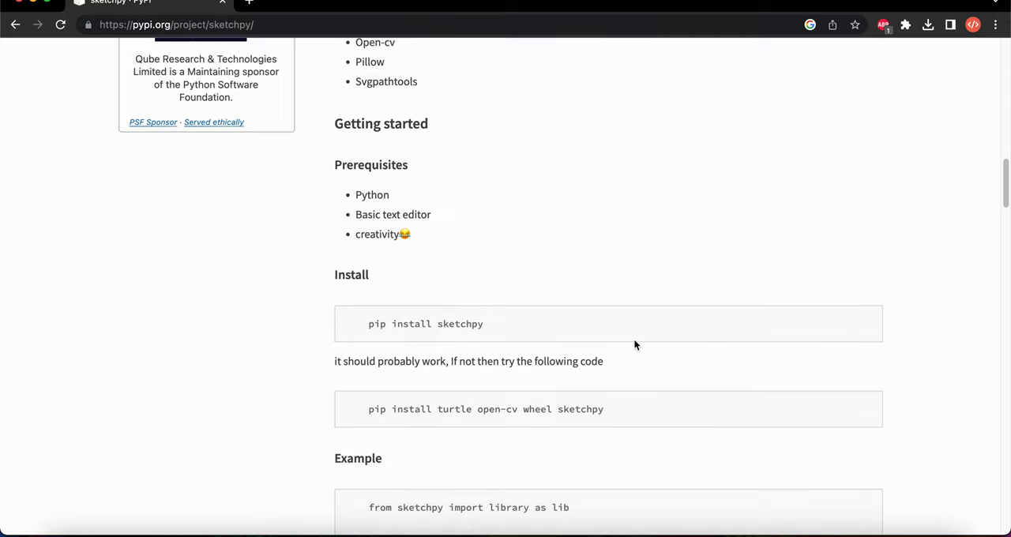
{"action": "scroll", "coordinate": [635, 344], "scroll_direction": "down", "scroll_amount": 2}
{"action": "scroll", "coordinate": [635, 344], "scroll_direction": "down", "scroll_amount": 2}
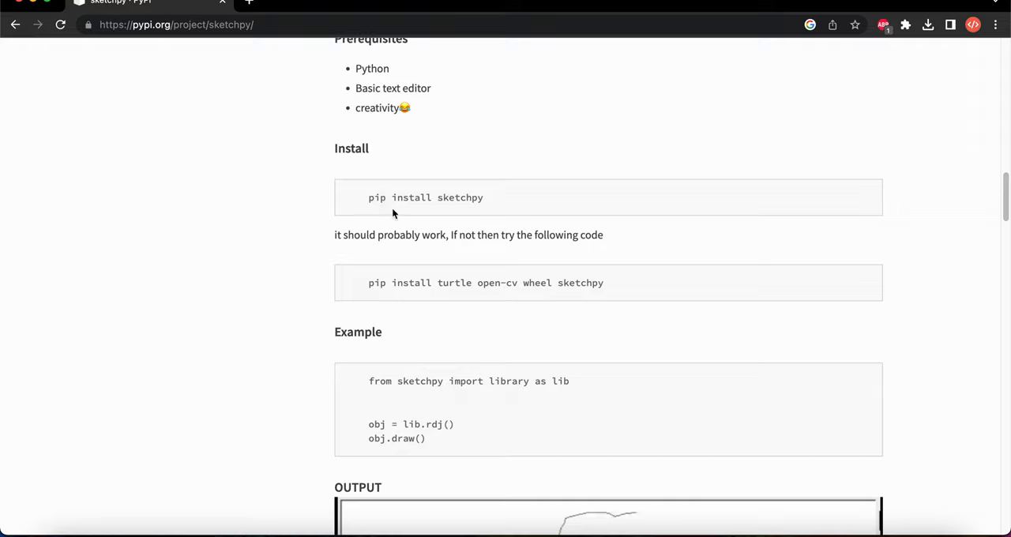
{"action": "scroll", "coordinate": [435, 217], "scroll_direction": "up", "scroll_amount": 1}
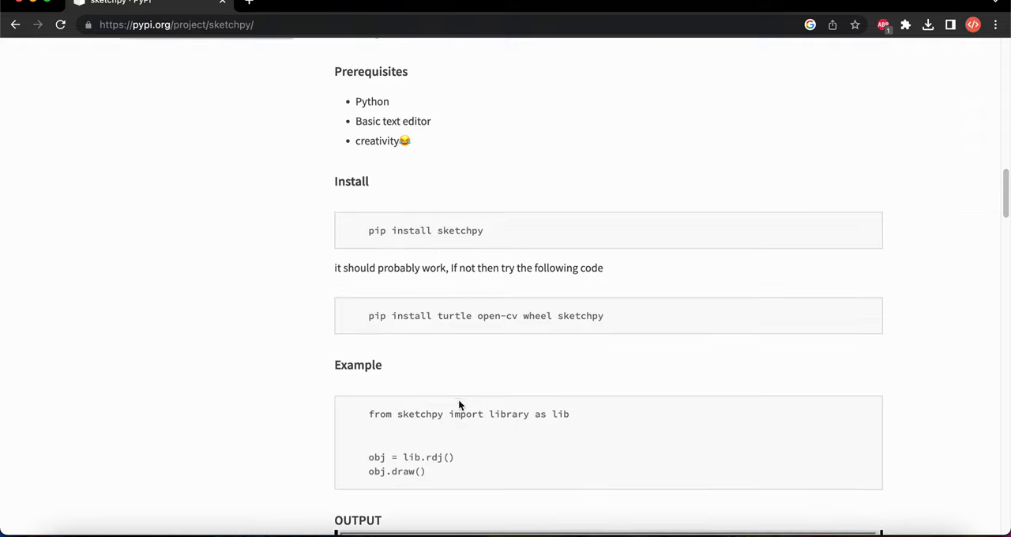
{"action": "left_click_drag", "start_coordinate": [369, 411], "coordinate": [440, 474]}
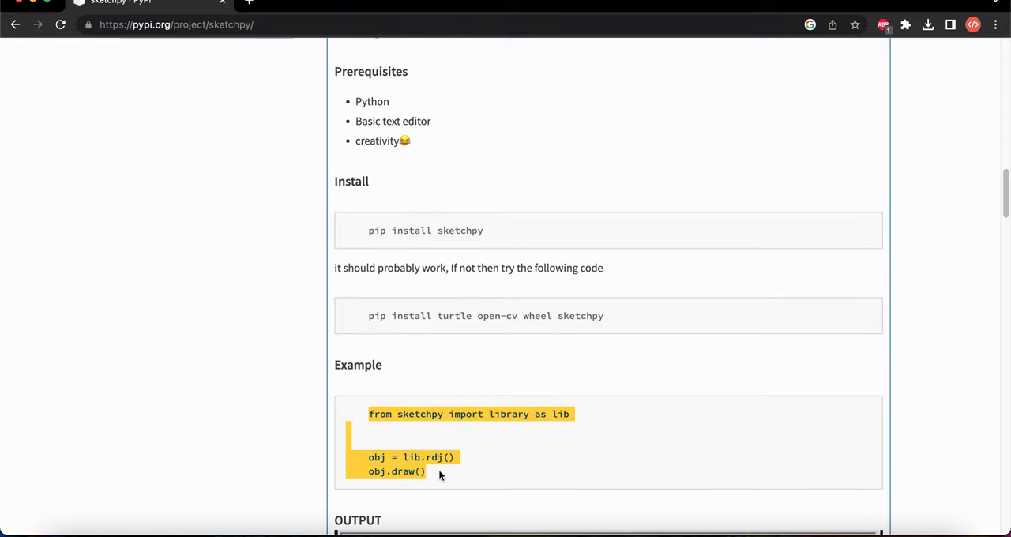
Paste the sketchpy example below the docstring, unindent lines 17 and 18, and save Sketchpy.py.
{"action": "key", "text": "super+c"}
{"action": "key", "text": "super+Tab"}
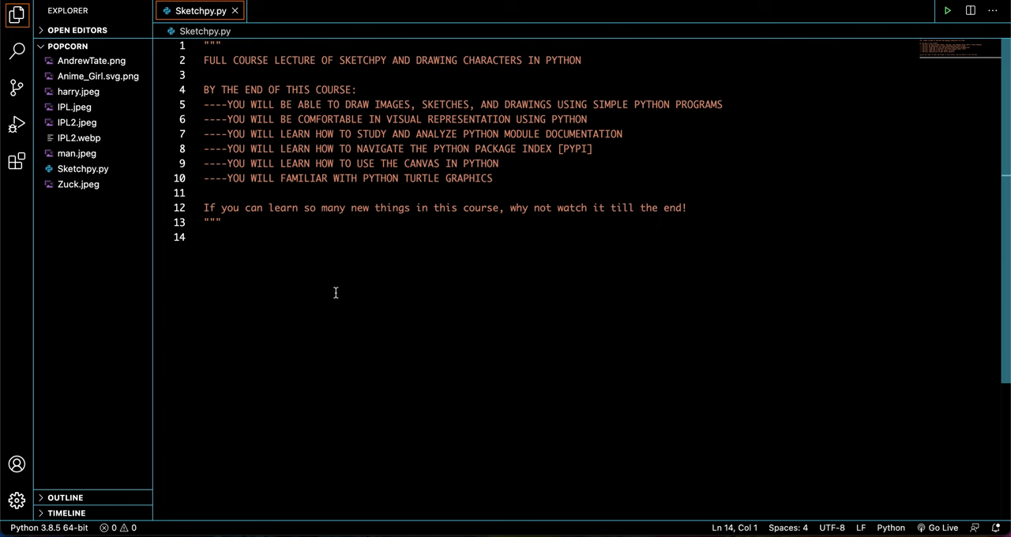
{"action": "key", "text": "super+v"}
{"action": "left_click", "coordinate": [228, 281]}
{"action": "key", "text": "shift+Tab"}
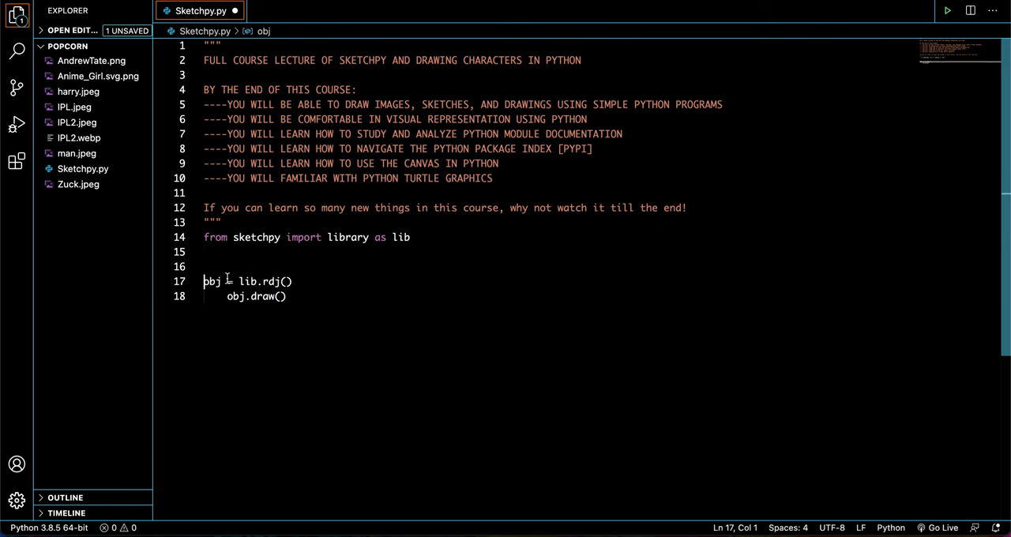
{"action": "left_click", "coordinate": [229, 300]}
{"action": "key", "text": "shift+Tab"}
{"action": "key", "text": "super+s"}
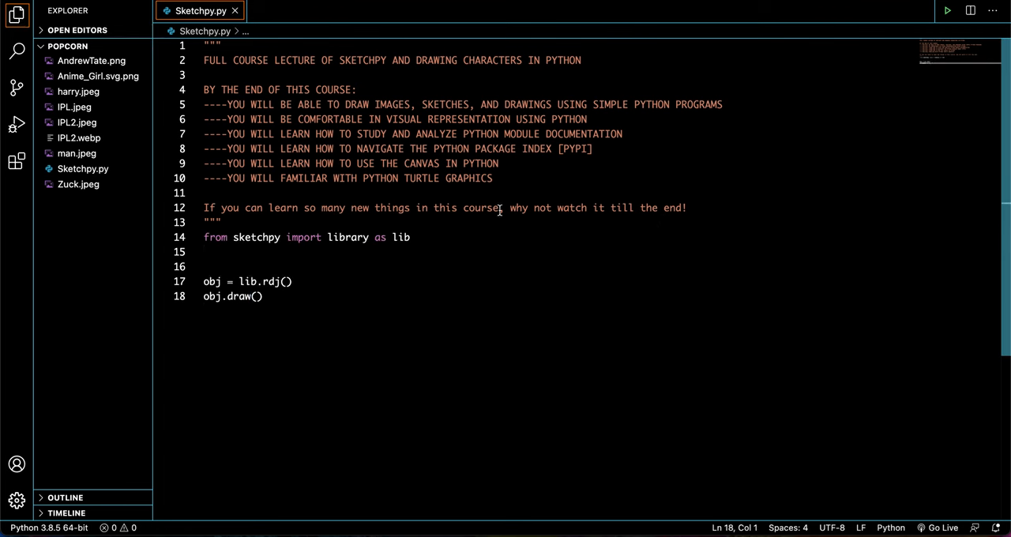
Place the cursor on the lib.rdj() call on line 17 to change the sketch name.
{"action": "left_click", "coordinate": [292, 282]}
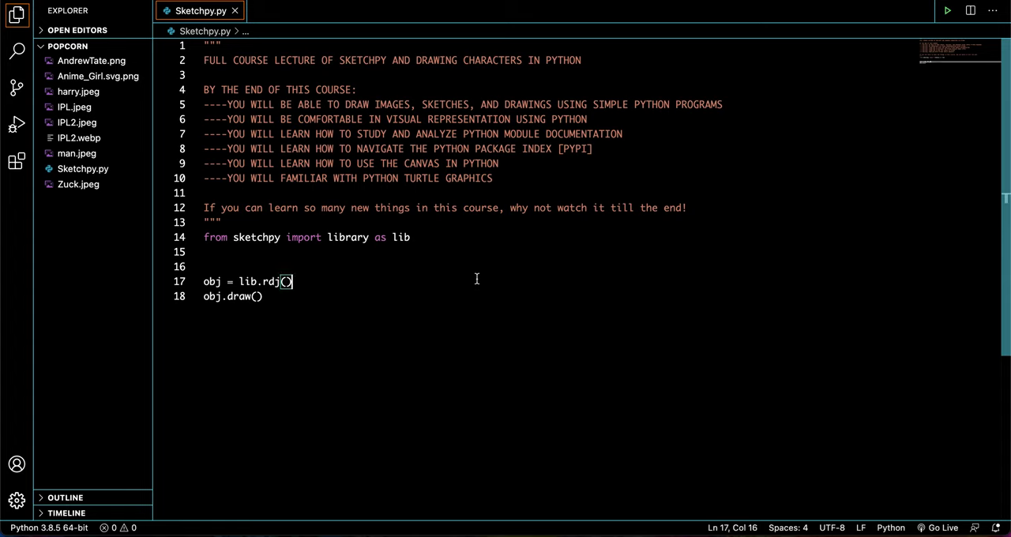
{"action": "left_click", "coordinate": [272, 281]}
{"action": "left_click", "coordinate": [313, 284]}
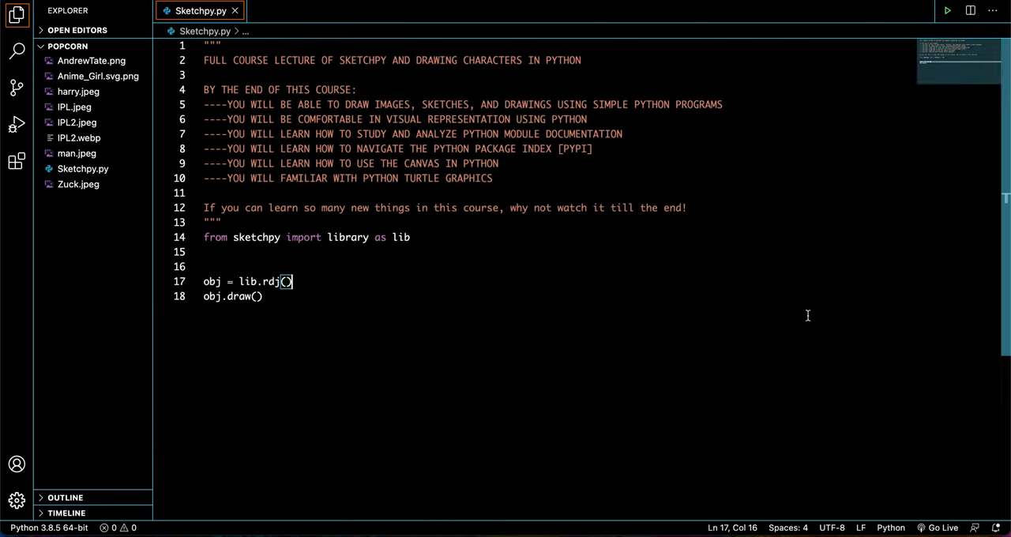
Replace rdj with bts on line 17 and save Sketchpy.py before running it.
{"action": "key", "text": "Left"}
{"action": "key", "text": "Left"}
{"action": "key", "text": "ctrl+shift+Left"}
{"action": "type", "text": "bts"}
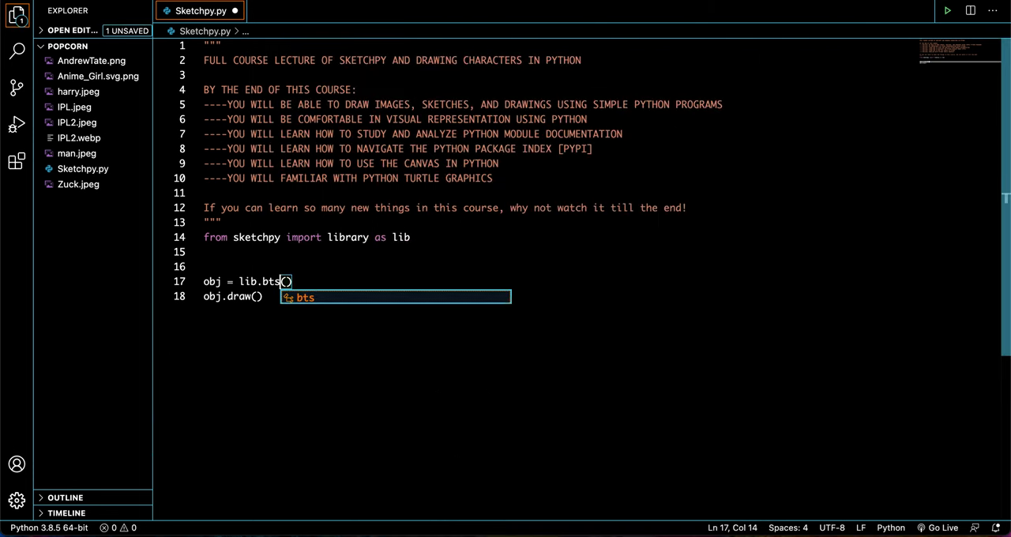
{"action": "key", "text": "ctrl+s"}
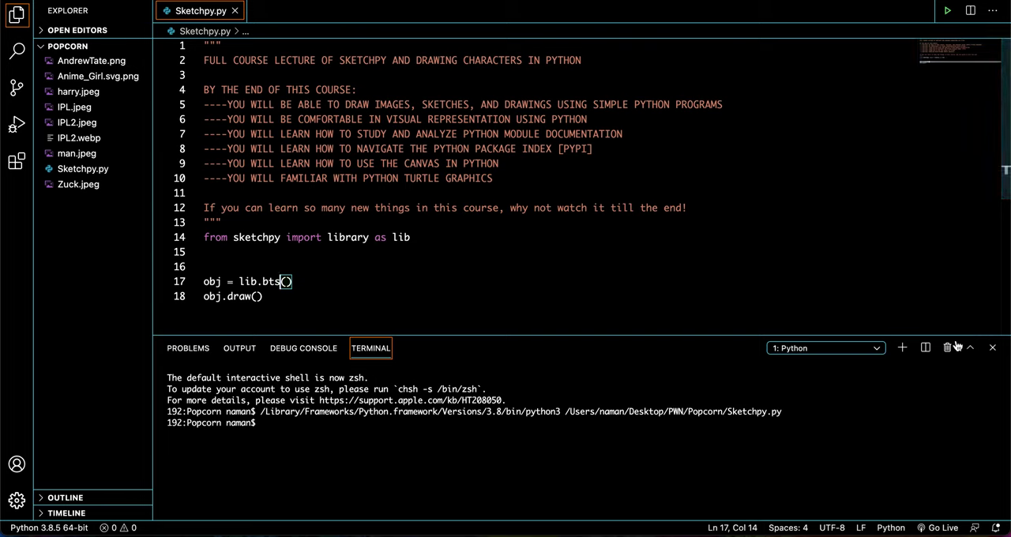
Change line 17 to lib.vijay(), save the script and run it to draw the vijay sketch.
{"action": "left_click", "coordinate": [992, 347]}
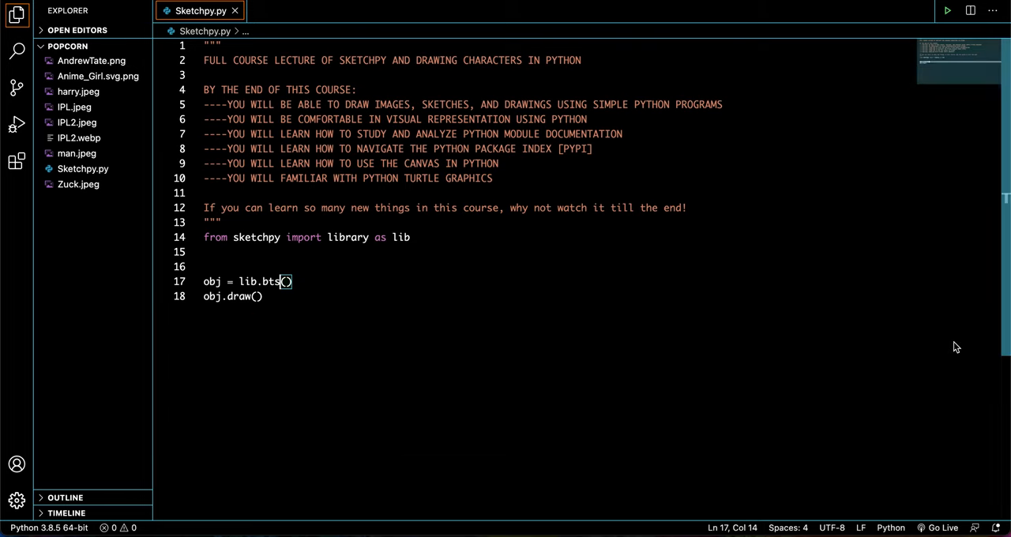
{"action": "key", "text": "BackSpace"}
{"action": "key", "text": "BackSpace"}
{"action": "key", "text": "BackSpace"}
{"action": "type", "text": "v"}
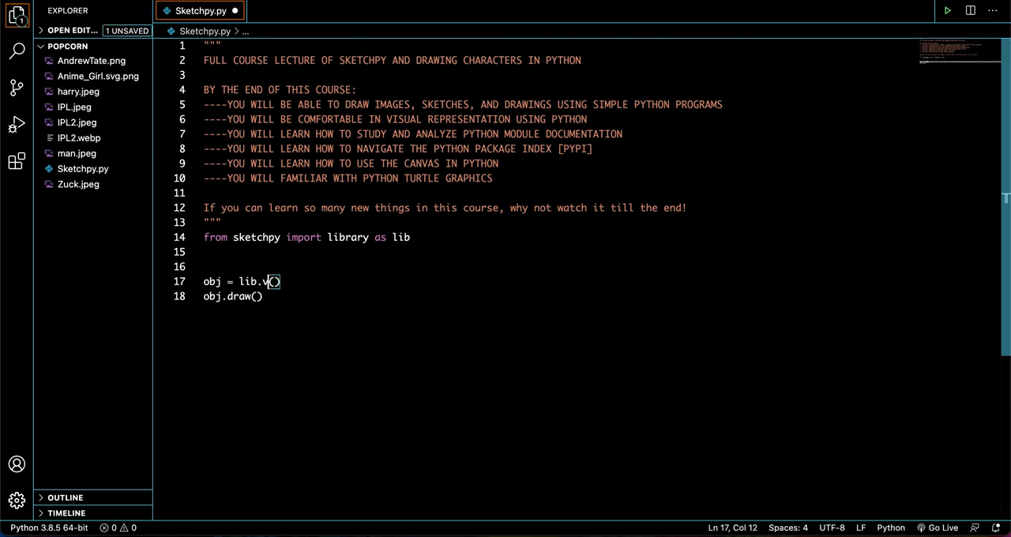
{"action": "type", "text": "ijay"}
{"action": "key", "text": "ctrl+s"}
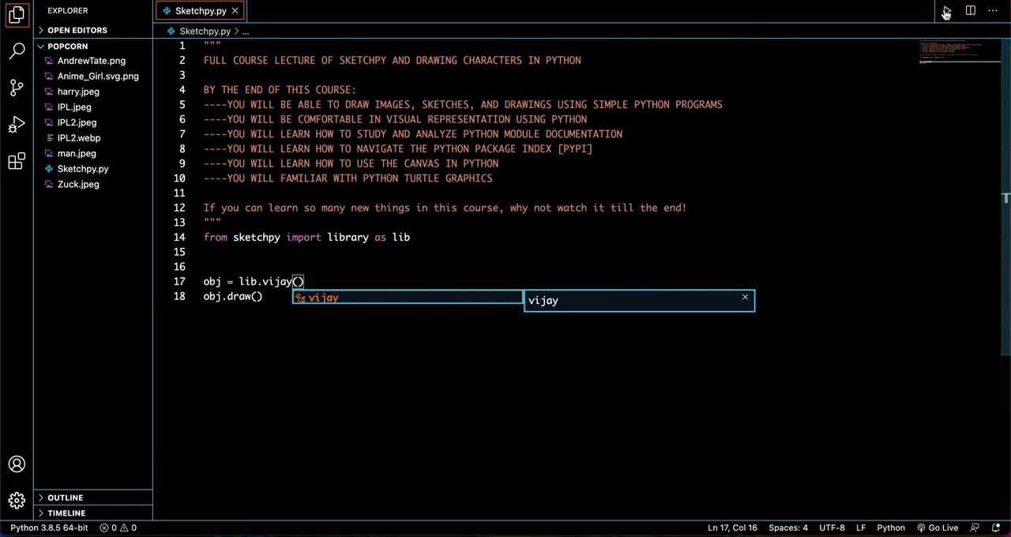
{"action": "key", "text": "ctrl+F5"}
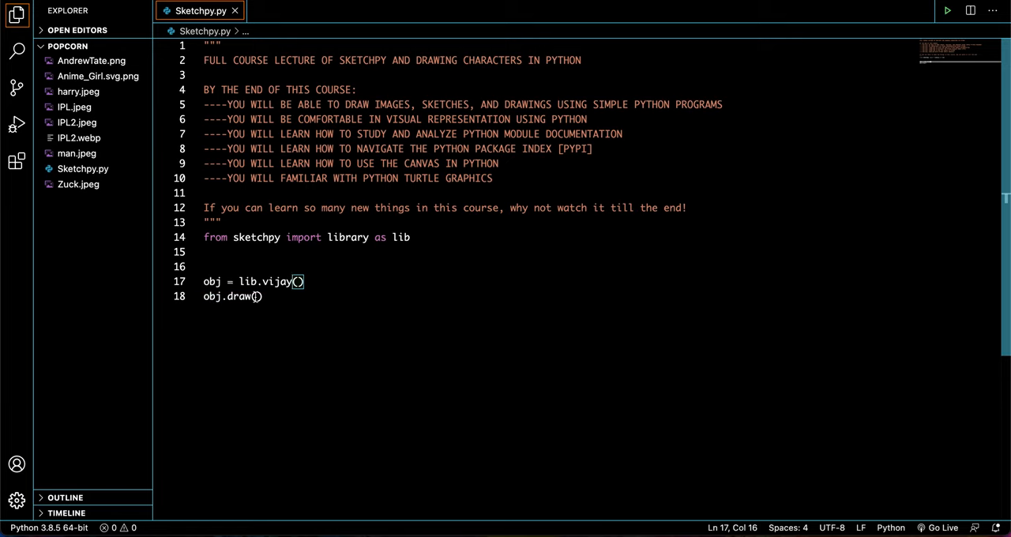
{"action": "double_click", "coordinate": [237, 296]}
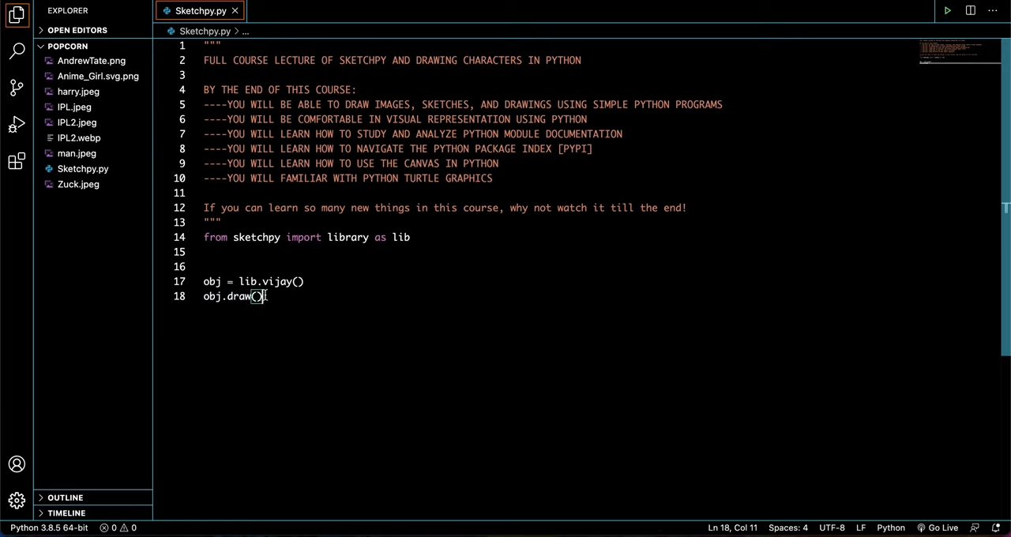
Delete the import and drawing code on lines 14–18, leaving only the docstring.
{"action": "left_click_drag", "start_coordinate": [263, 296], "coordinate": [207, 237]}
{"action": "key", "text": "BackSpace"}
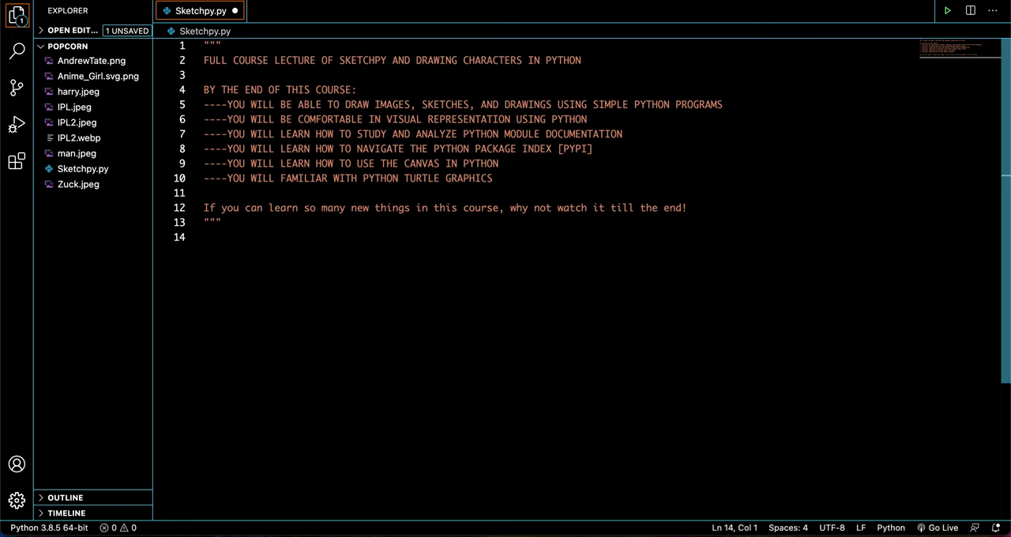
Preview each image in the project folder, including the anime girl and IPL.jpeg poster.
{"action": "left_click", "coordinate": [91, 61]}
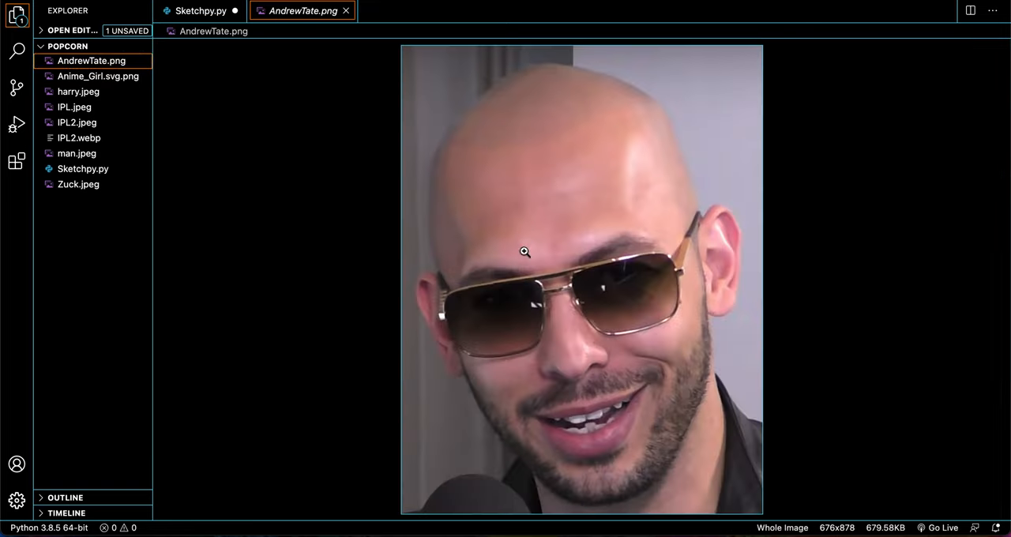
{"action": "left_click", "coordinate": [98, 76]}
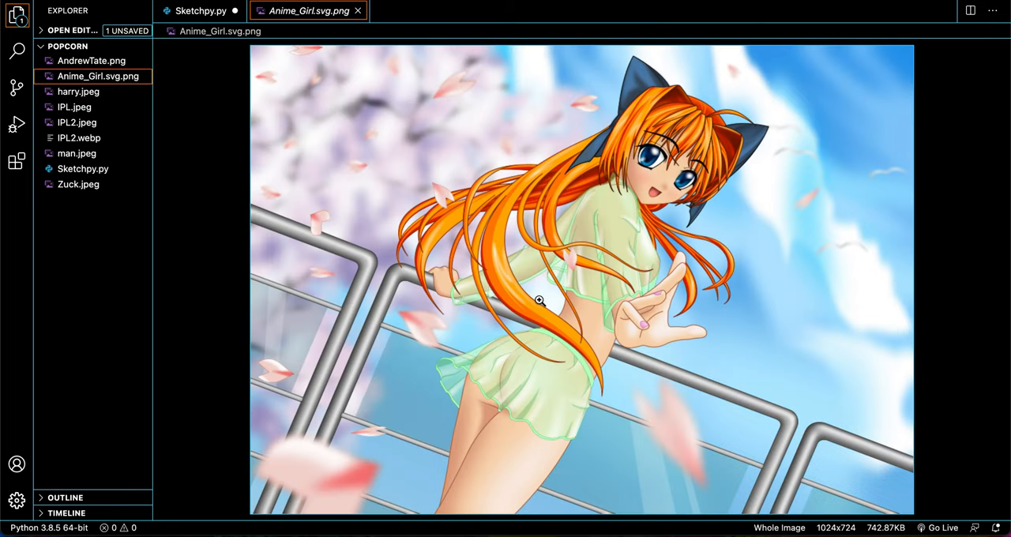
{"action": "left_click", "coordinate": [78, 92]}
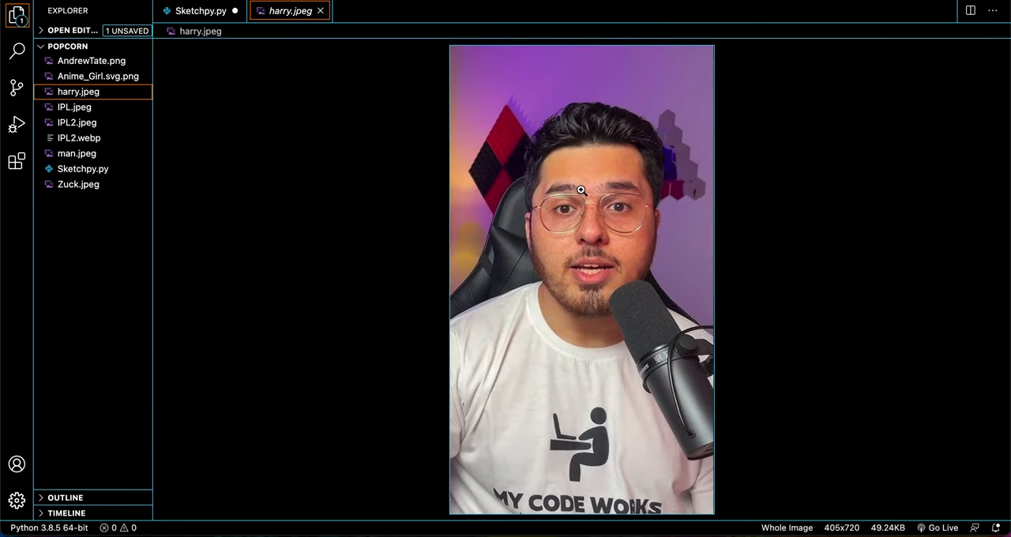
{"action": "left_click", "coordinate": [74, 107]}
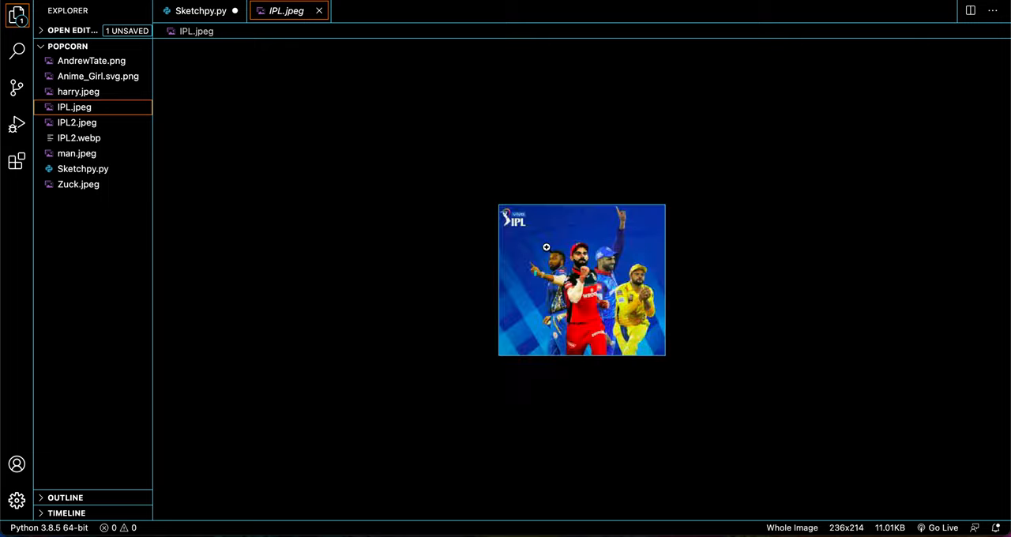
{"action": "left_click", "coordinate": [78, 184]}
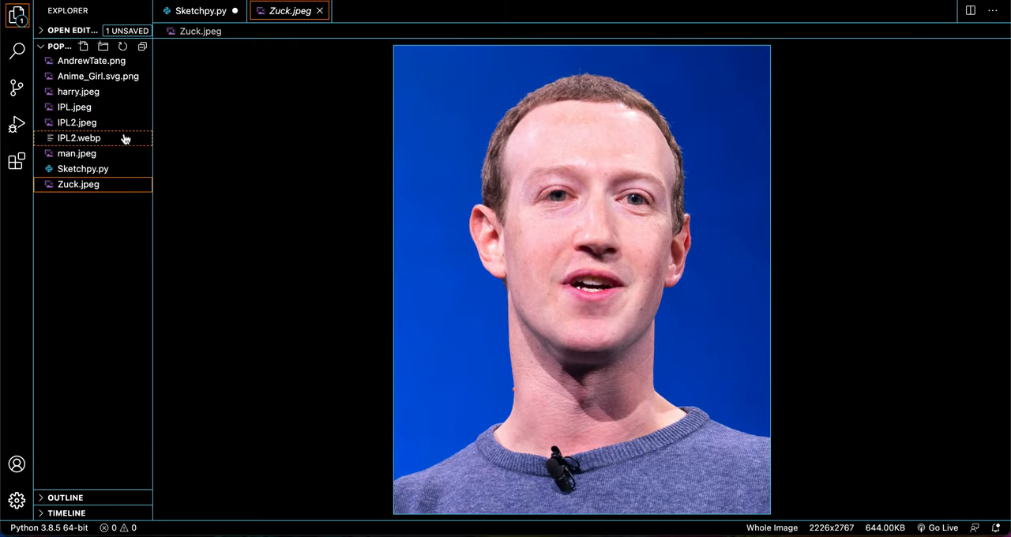
Write 'from sketchpy import canvas' on line 14 and switch to the sketchpy docs in the browser.
{"action": "left_click", "coordinate": [83, 169]}
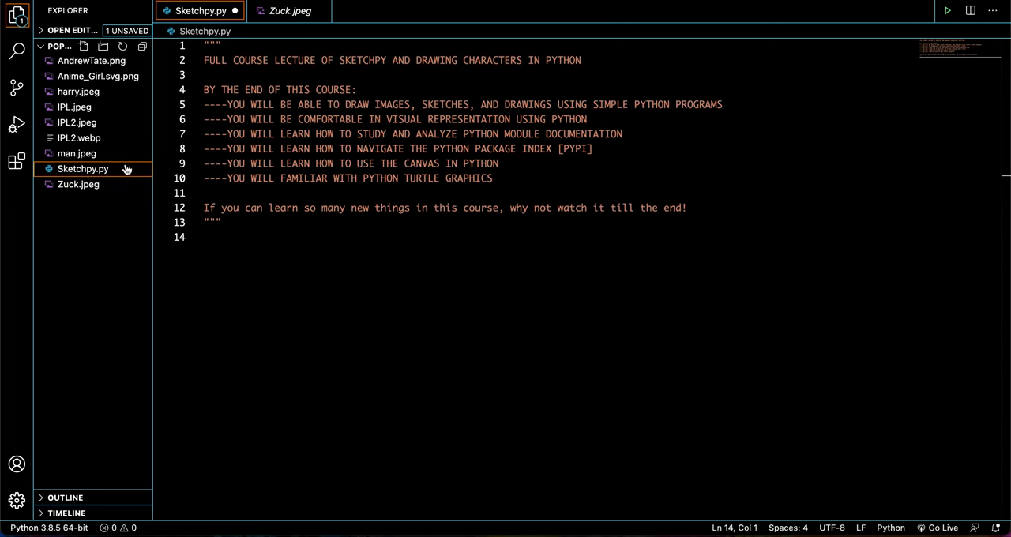
{"action": "left_click", "coordinate": [251, 232]}
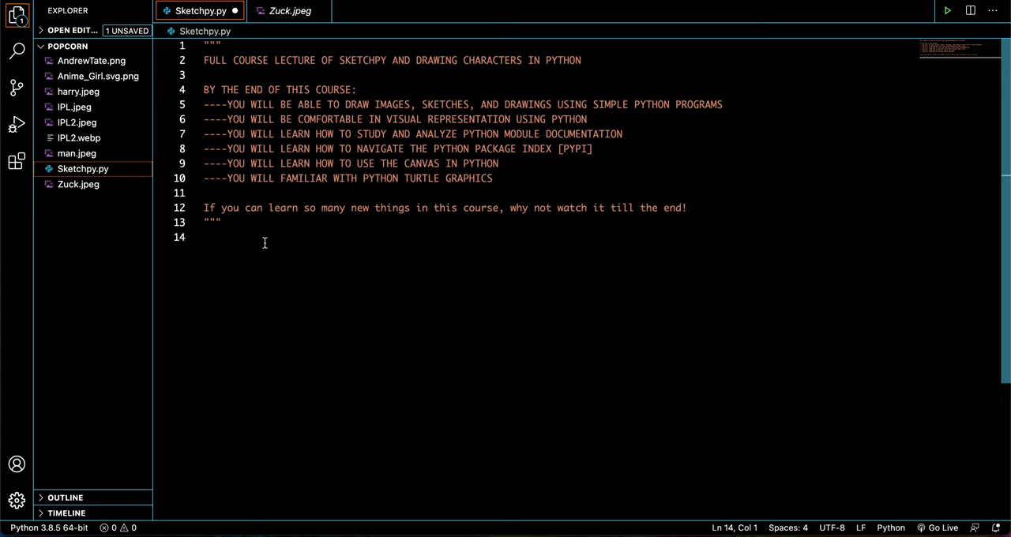
{"action": "type", "text": "from sketchpy "}
{"action": "type", "text": "impor"}
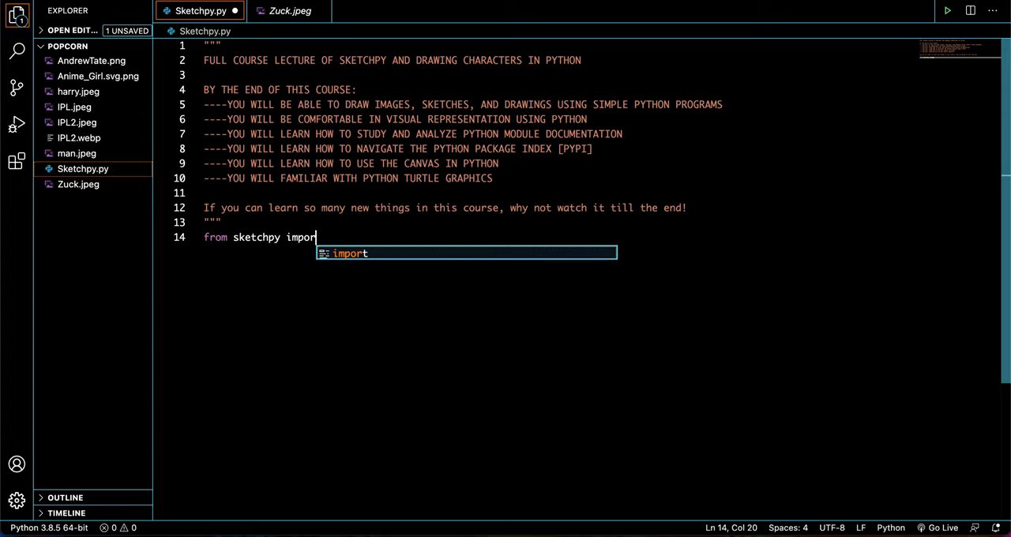
{"action": "type", "text": "t canvas"}
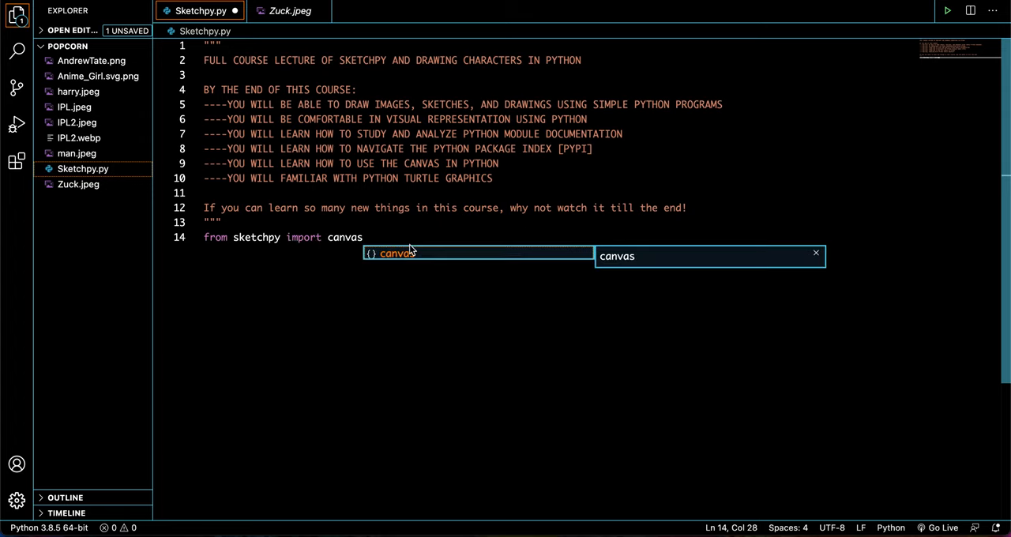
{"action": "key", "text": "Escape"}
{"action": "key", "text": "super+Tab"}
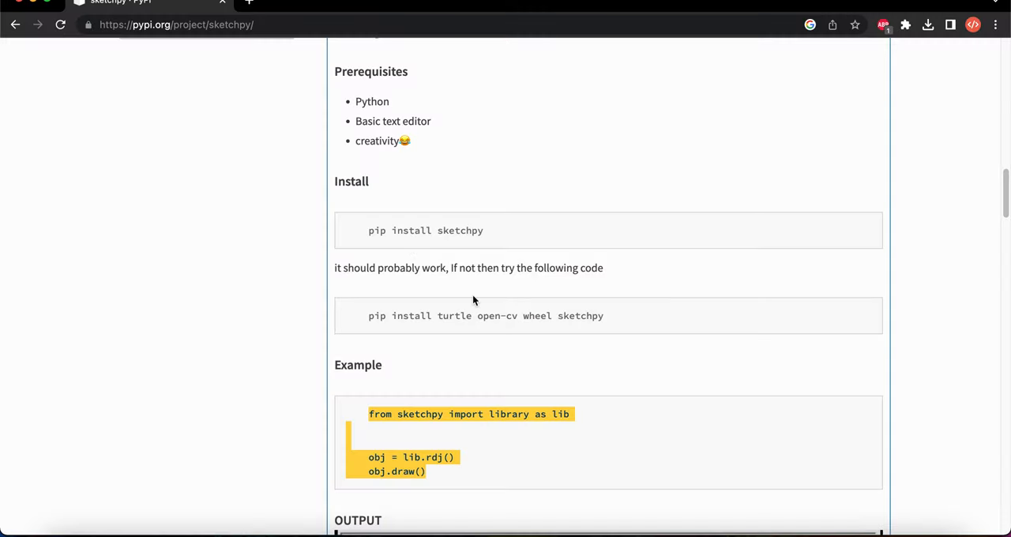
{"action": "scroll", "coordinate": [472, 294], "scroll_direction": "down", "scroll_amount": 3}
{"action": "scroll", "coordinate": [341, 380], "scroll_direction": "down", "scroll_amount": 5}
{"action": "scroll", "coordinate": [395, 359], "scroll_direction": "down", "scroll_amount": 2}
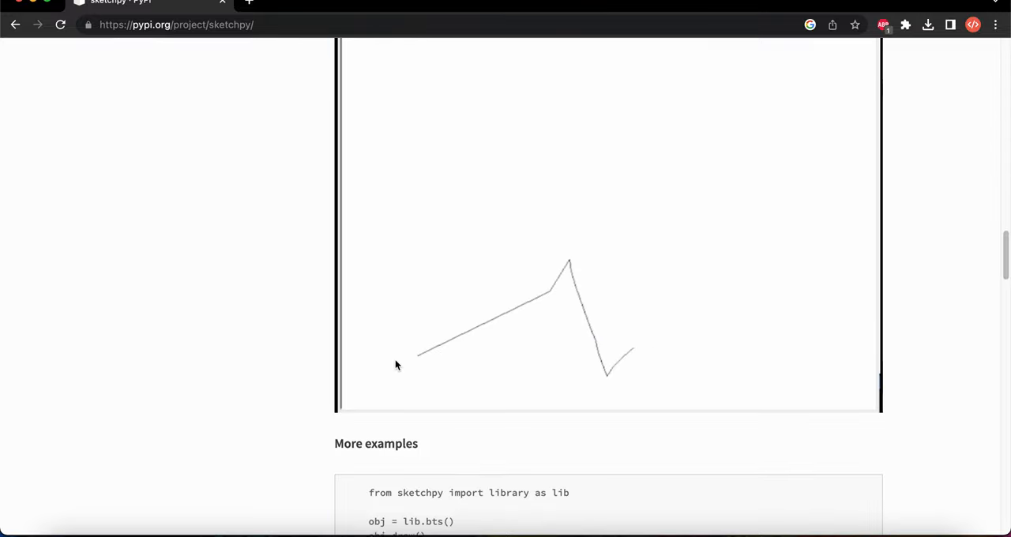
{"action": "scroll", "coordinate": [394, 359], "scroll_direction": "down", "scroll_amount": 3}
{"action": "scroll", "coordinate": [395, 358], "scroll_direction": "down", "scroll_amount": 3}
{"action": "scroll", "coordinate": [395, 358], "scroll_direction": "down", "scroll_amount": 3}
{"action": "scroll", "coordinate": [395, 358], "scroll_direction": "down", "scroll_amount": 3}
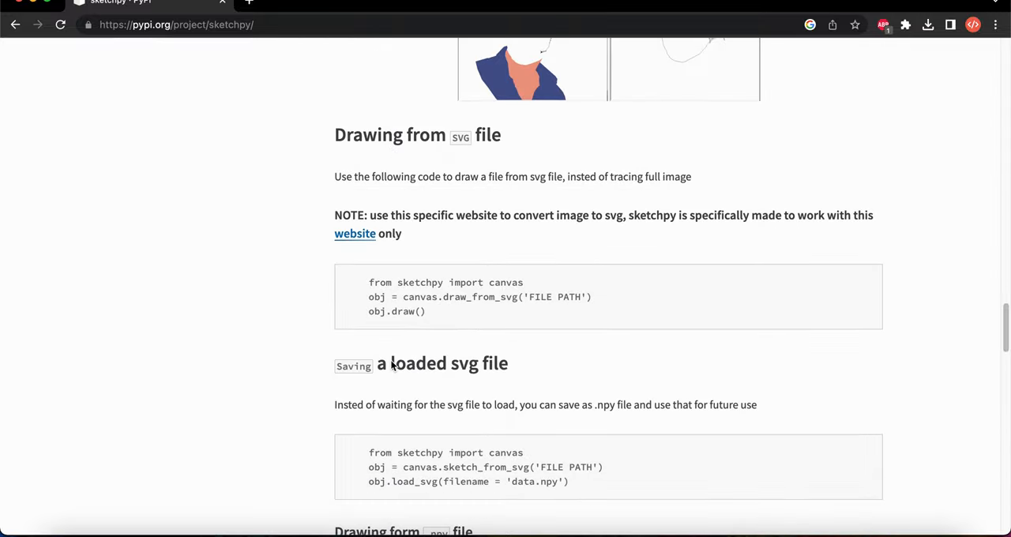
{"action": "scroll", "coordinate": [393, 364], "scroll_direction": "down", "scroll_amount": 1}
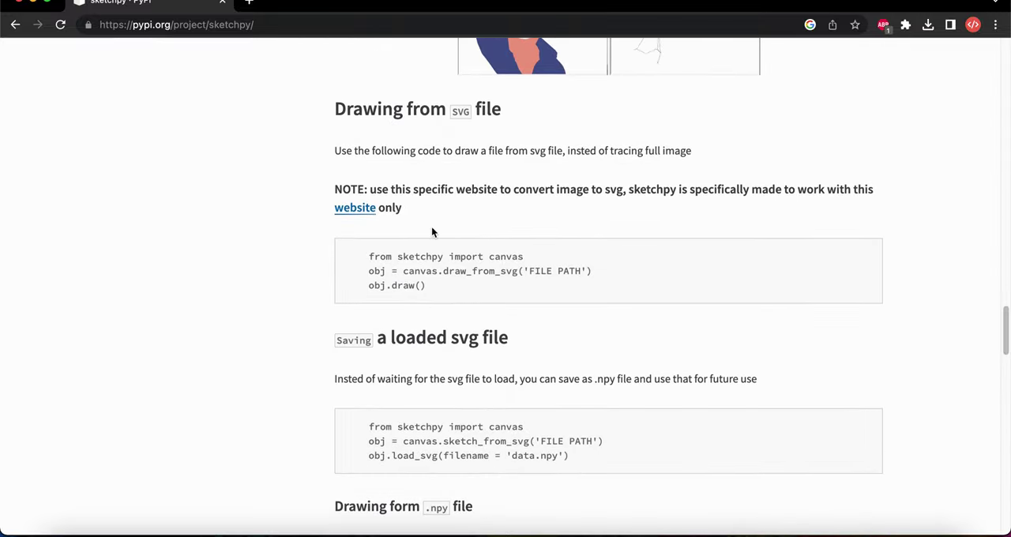
Read the 'Drawing from svg file' canvas example on PyPI and return to the editor.
{"action": "left_click", "coordinate": [449, 115]}
{"action": "left_click", "coordinate": [230, 241]}
{"action": "scroll", "coordinate": [458, 156], "scroll_direction": "up", "scroll_amount": 3}
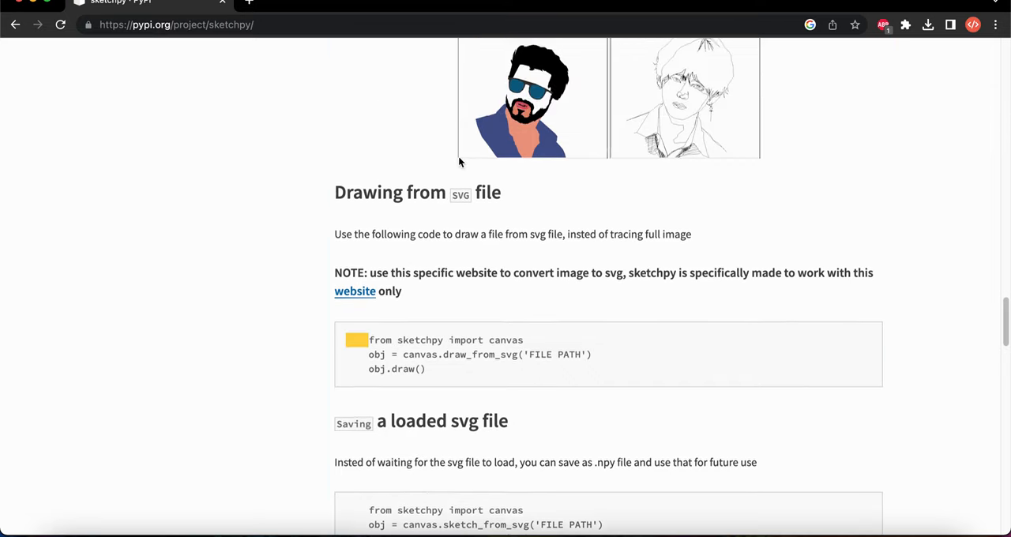
{"action": "scroll", "coordinate": [458, 155], "scroll_direction": "up", "scroll_amount": 5}
{"action": "scroll", "coordinate": [458, 156], "scroll_direction": "up", "scroll_amount": 8}
{"action": "key", "text": "super+Tab"}
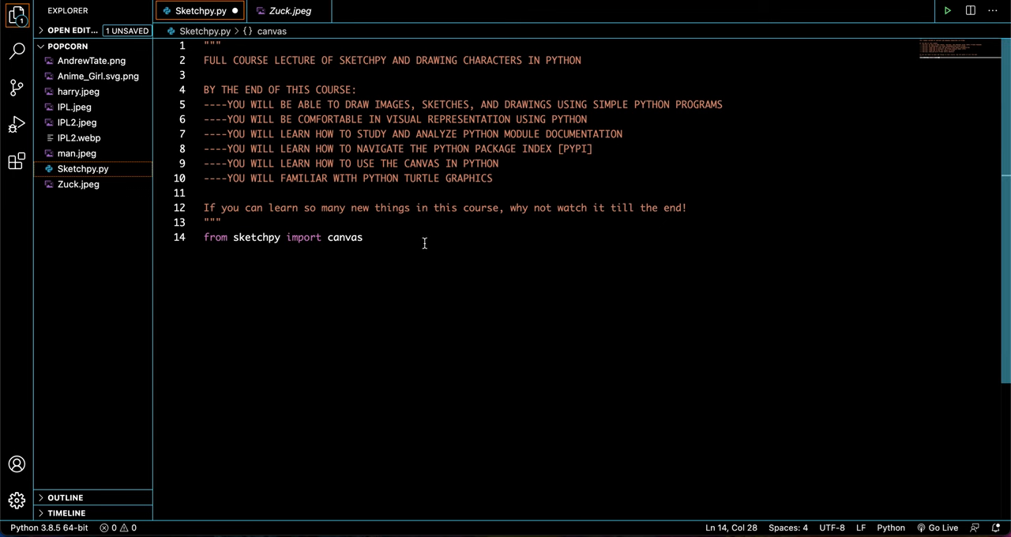
Add pen = canvas.sketch_from_image("man.jpeg") after the import and save.
{"action": "key", "text": "Return"}
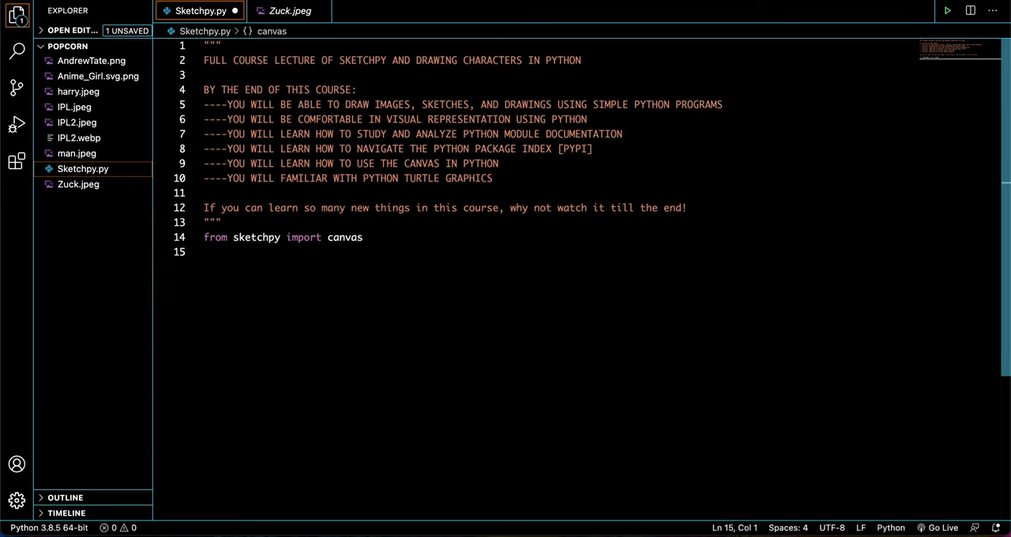
{"action": "type", "text": "pen"}
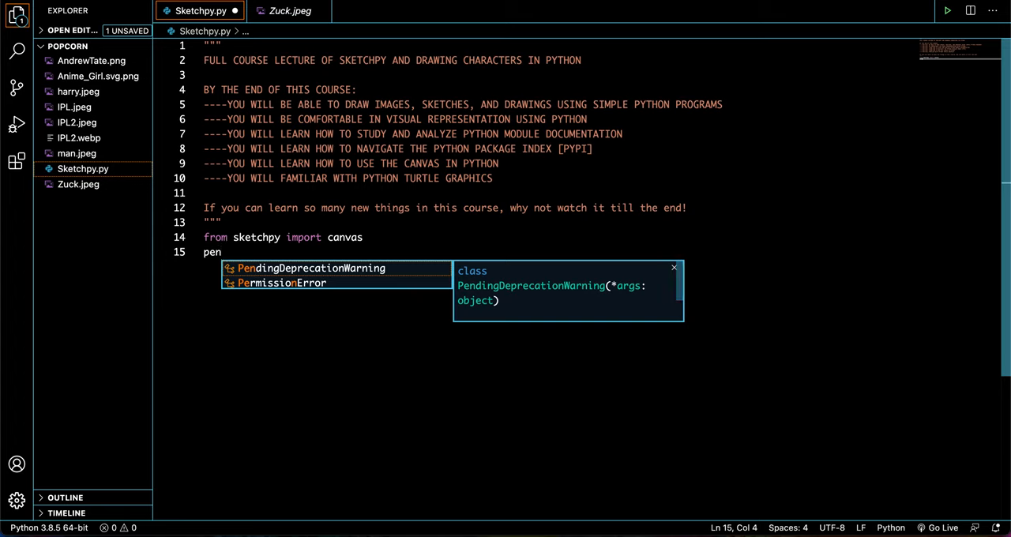
{"action": "type", "text": "=cava"}
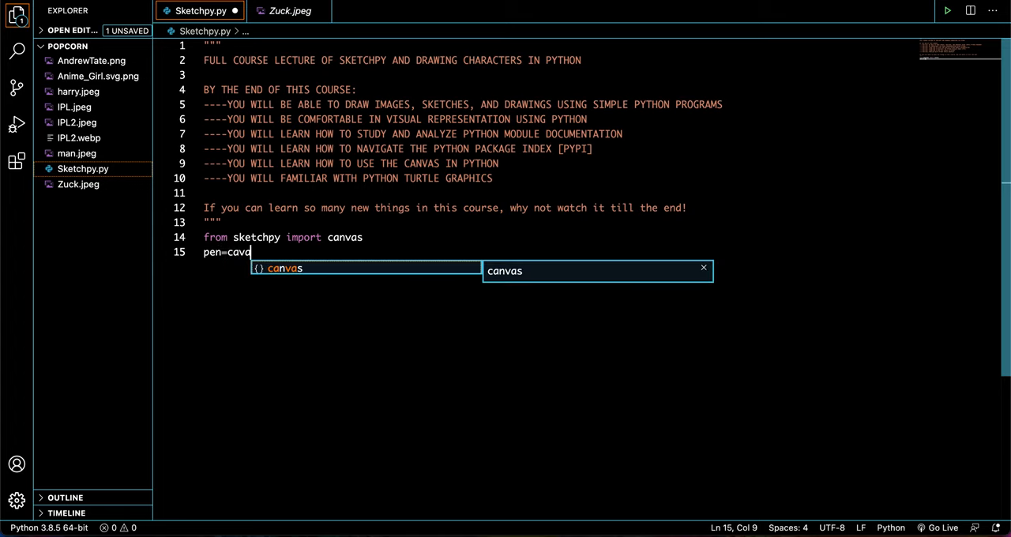
{"action": "type", "text": "s."}
{"action": "key", "text": "Escape"}
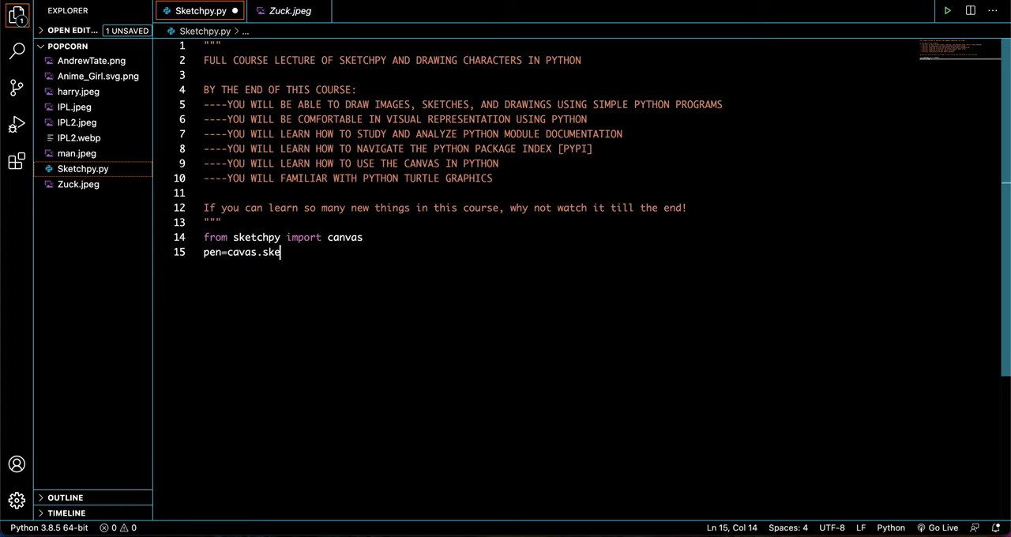
{"action": "type", "text": "ch"}
{"action": "key", "text": "BackSpace"}
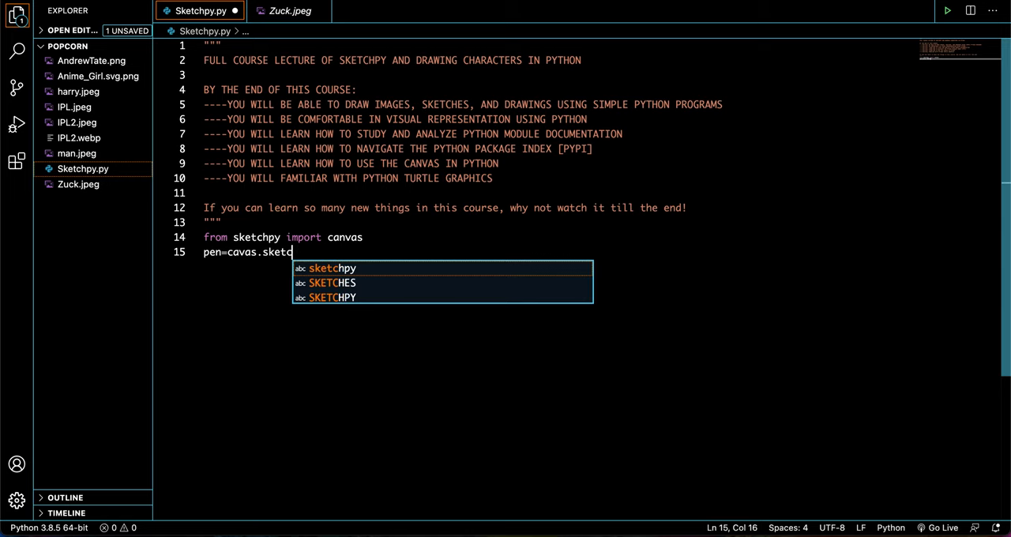
{"action": "key", "text": "BackSpace"}
{"action": "key", "text": "BackSpace"}
{"action": "key", "text": "BackSpace"}
{"action": "key", "text": "BackSpace"}
{"action": "key", "text": "BackSpace"}
{"action": "key", "text": "BackSpace"}
{"action": "key", "text": "BackSpace"}
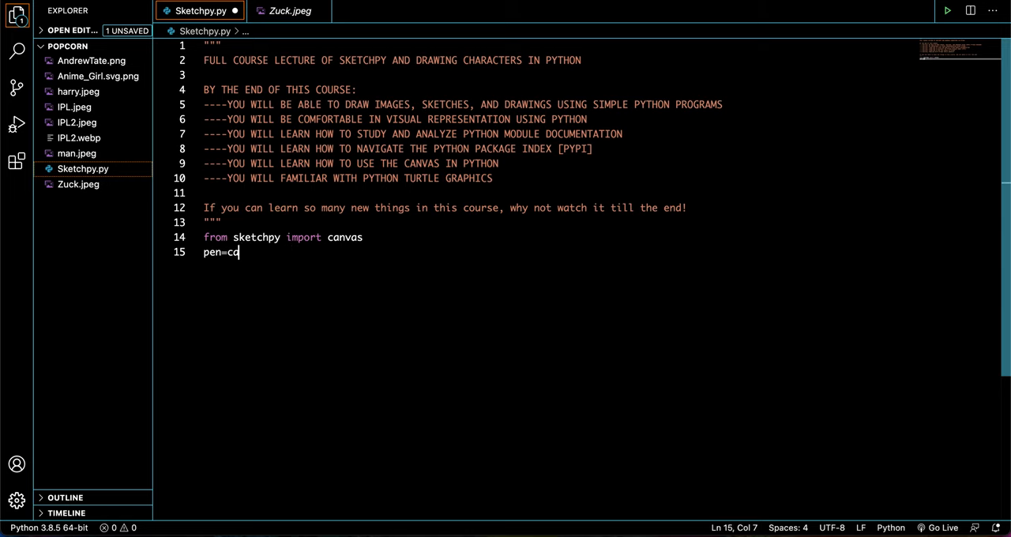
{"action": "type", "text": "nvas.s"}
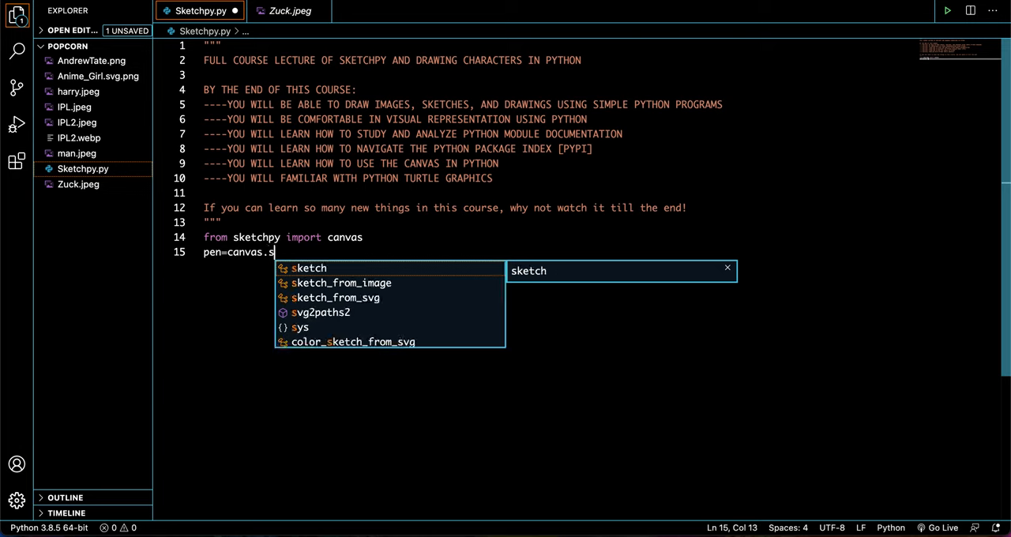
{"action": "type", "text": "ke"}
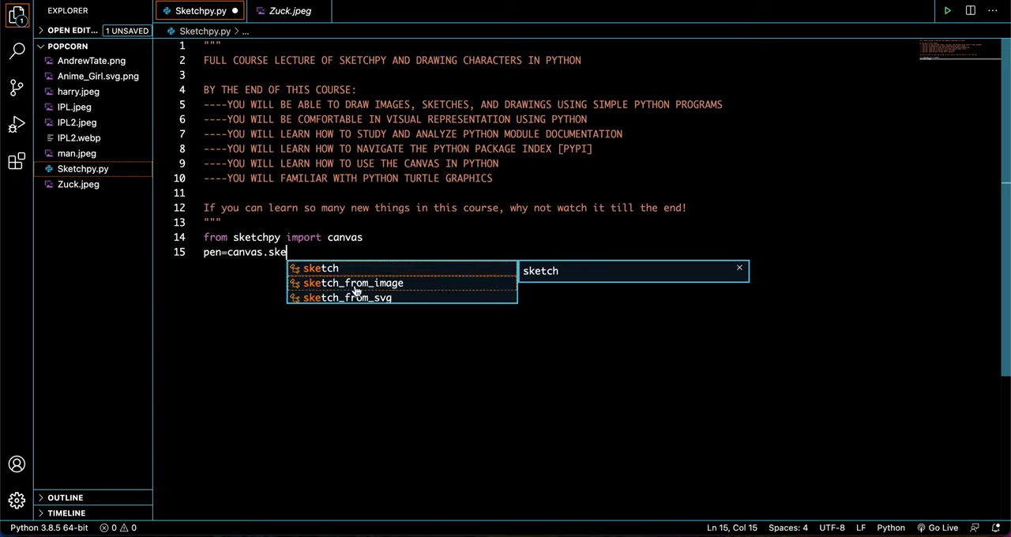
{"action": "left_click", "coordinate": [409, 286]}
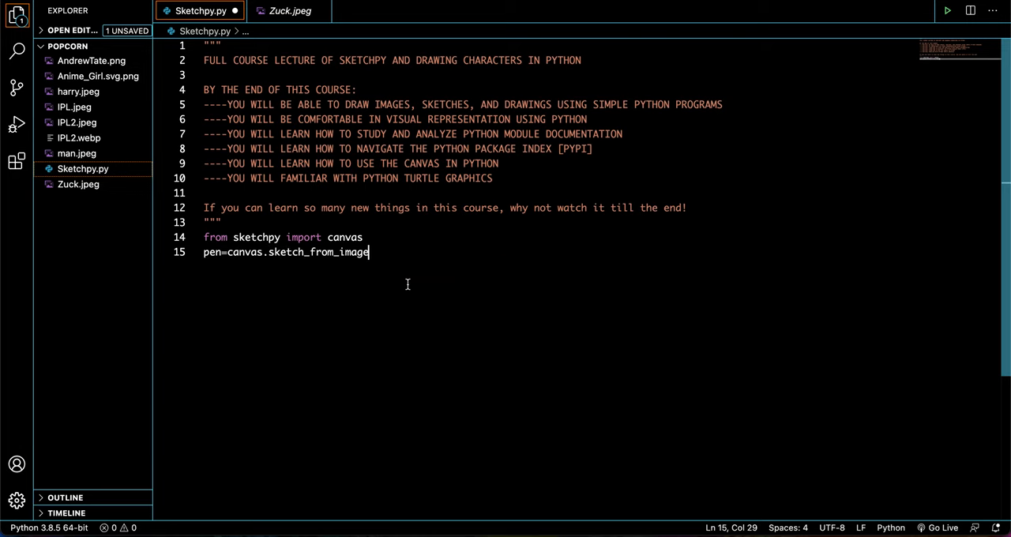
{"action": "type", "text": "("}
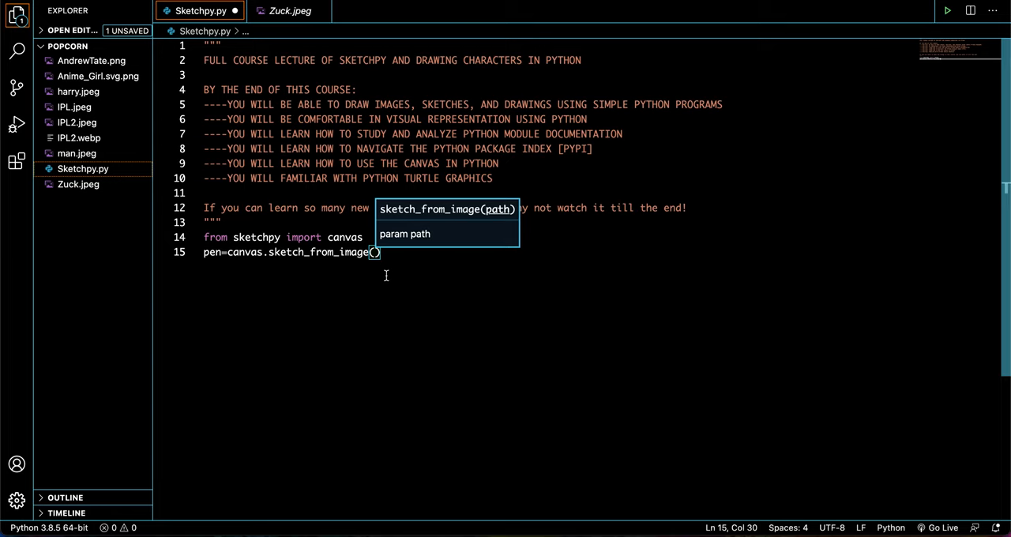
{"action": "type", "text": "\""}
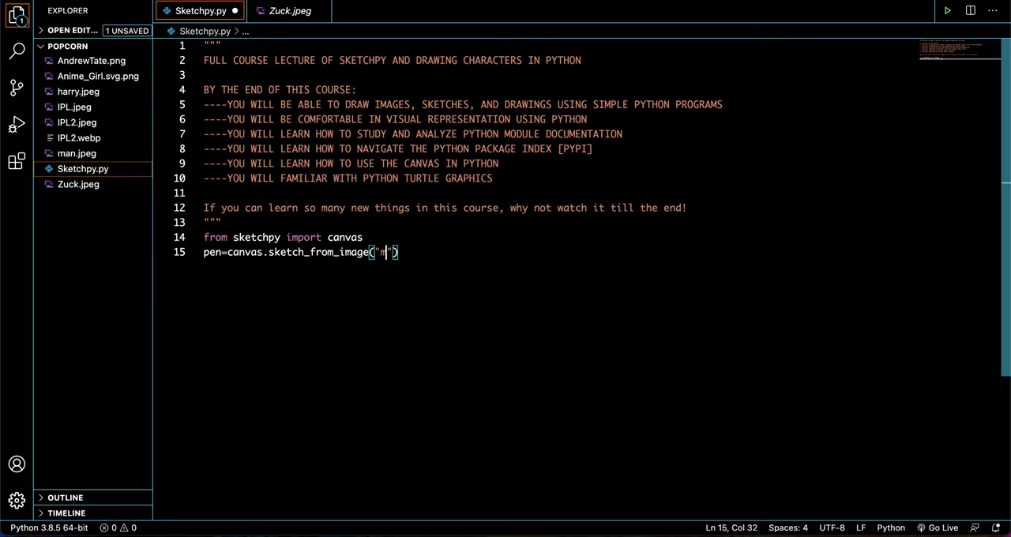
{"action": "type", "text": "man.jpeg"}
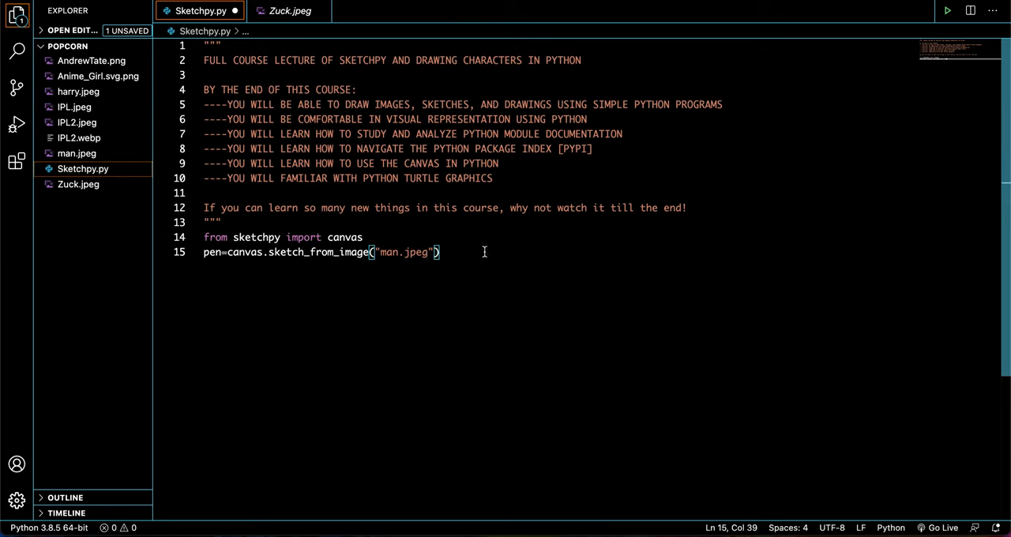
{"action": "key", "text": "ctrl+s"}
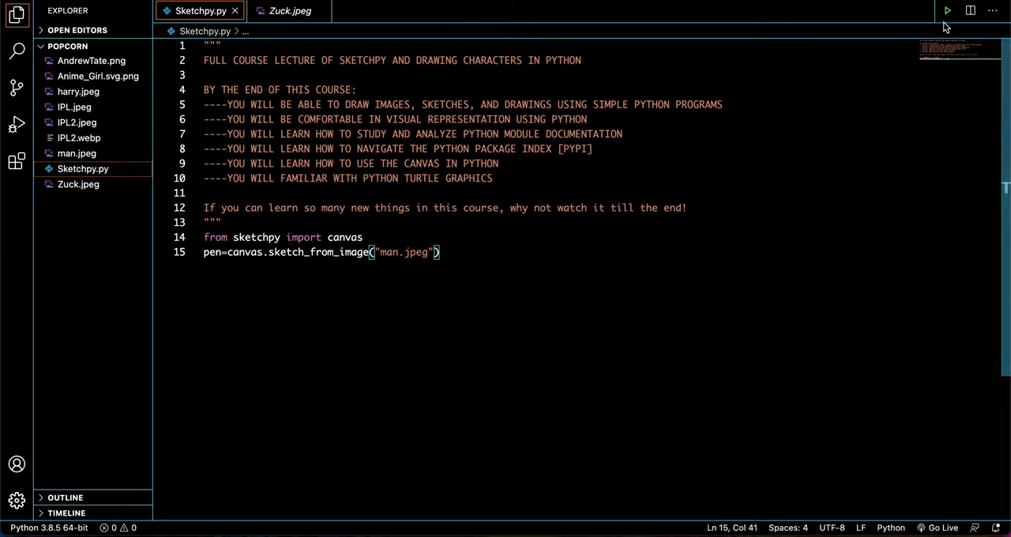
Add pen.draw() on the next line and save the script.
{"action": "key", "text": "Return"}
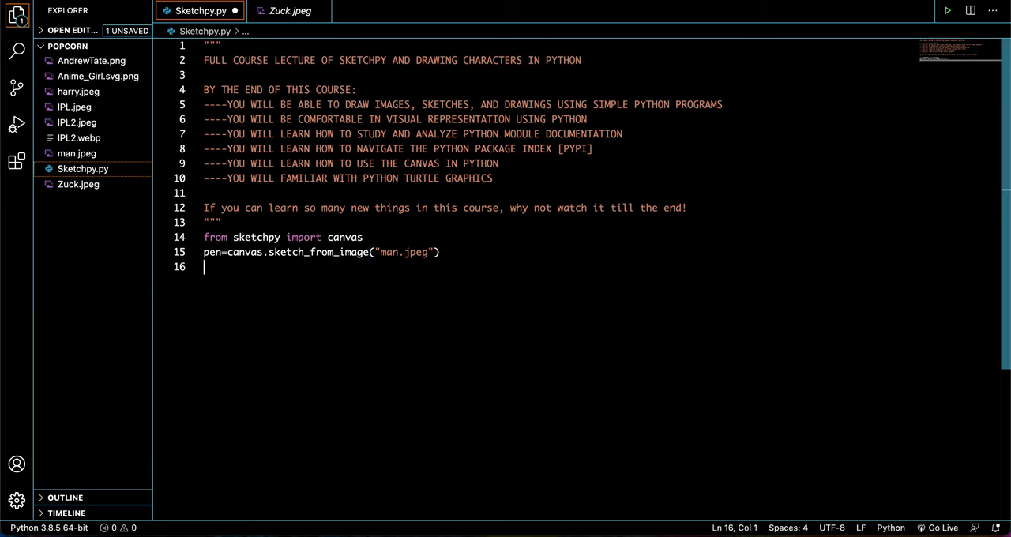
{"action": "type", "text": "pen.dr"}
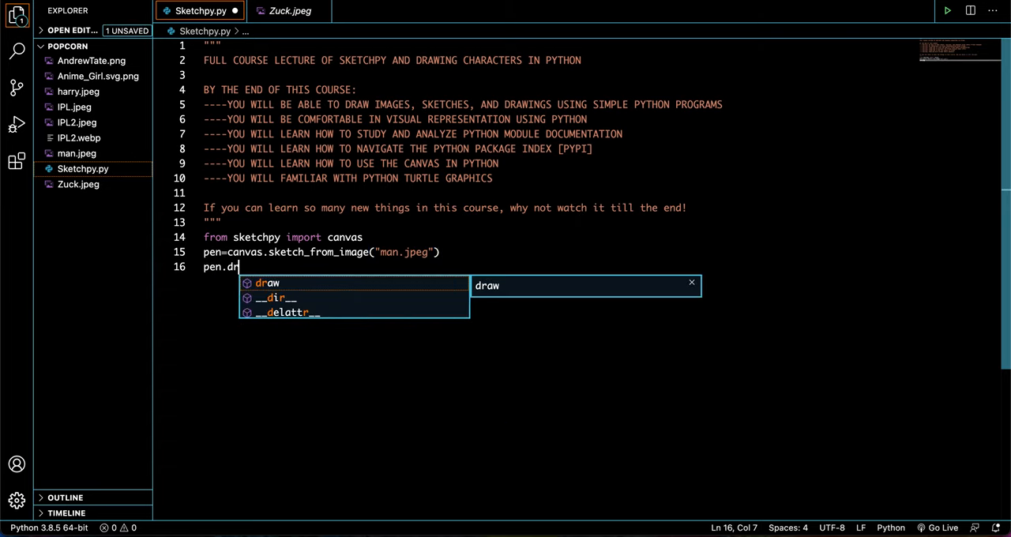
{"action": "type", "text": "aw("}
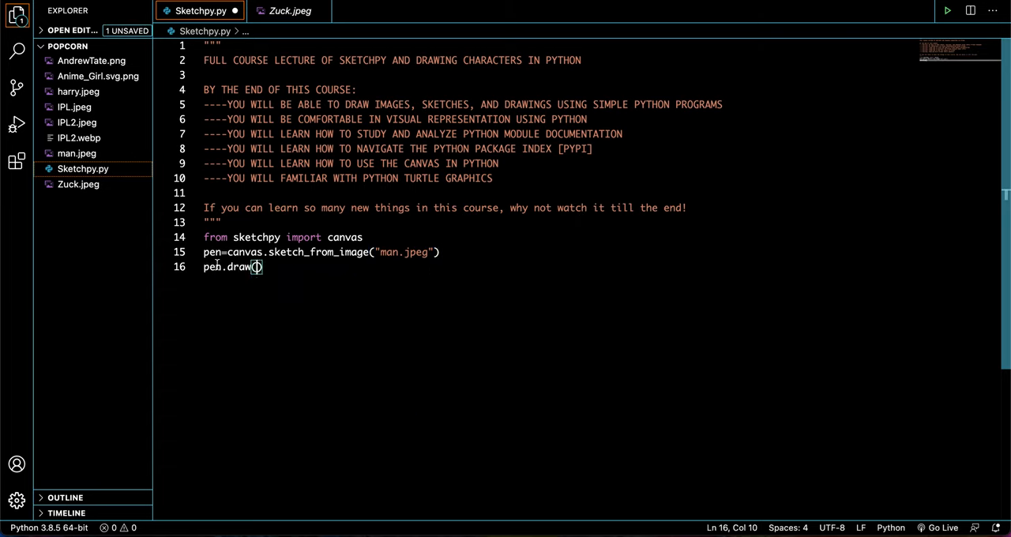
{"action": "key", "text": "Right"}
{"action": "key", "text": "ctrl+s"}
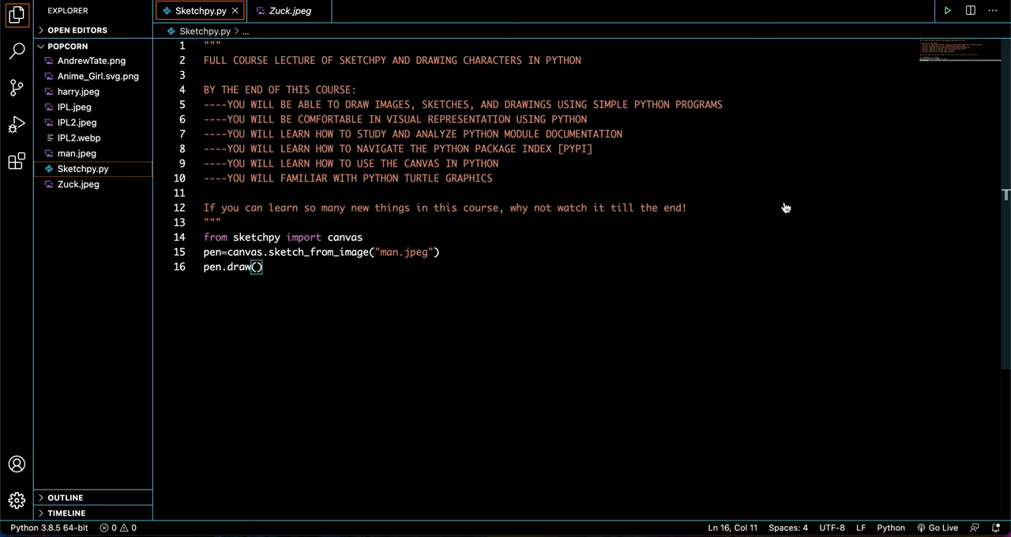
Run Sketchpy.py to draw man.jpeg in the turtle window, then close the window and terminal.
{"action": "key", "text": "ctrl+alt+n"}
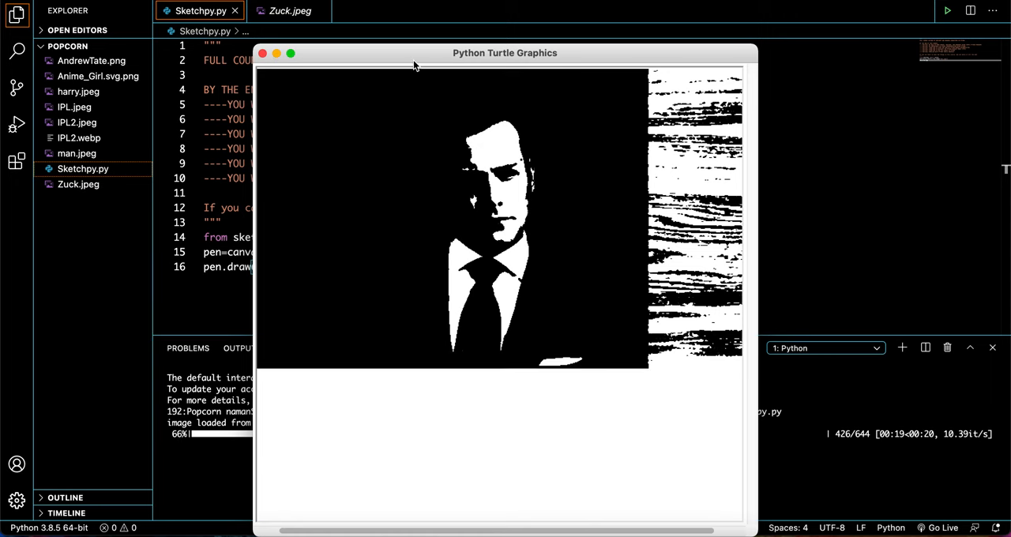
{"action": "mouse_move", "coordinate": [417, 54]}
{"action": "left_mouse_down"}
{"action": "mouse_move", "coordinate": [849, 18]}
{"action": "mouse_move", "coordinate": [858, 29]}
{"action": "left_mouse_up"}
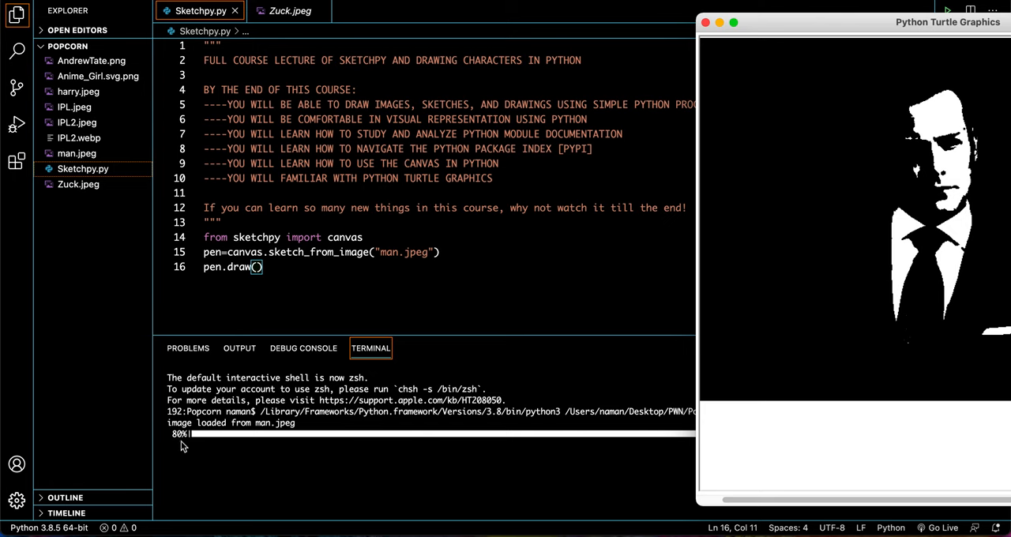
{"action": "left_click", "coordinate": [705, 22]}
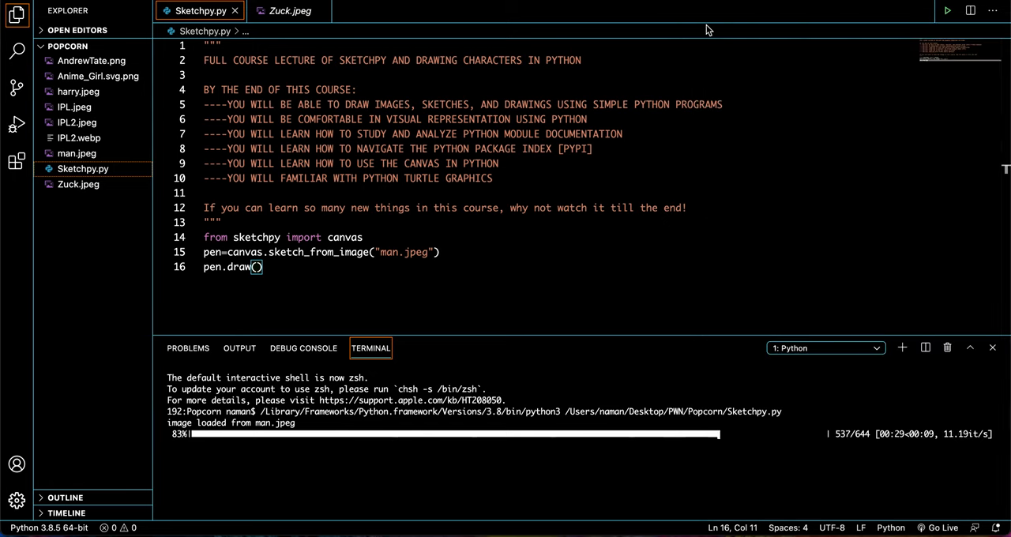
{"action": "left_click", "coordinate": [947, 348]}
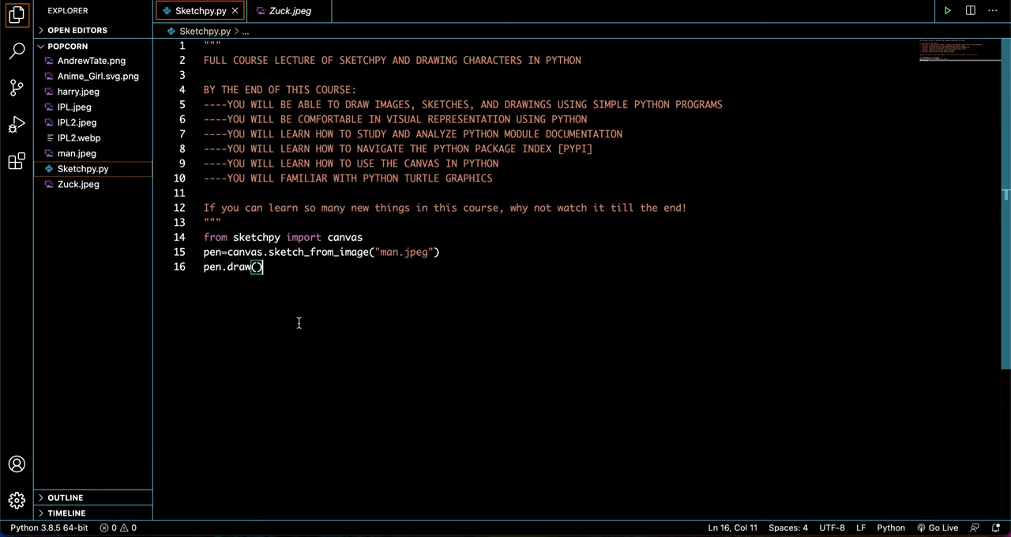
Switch to Chrome and open a new browser tab.
{"action": "key", "text": "super+Tab"}
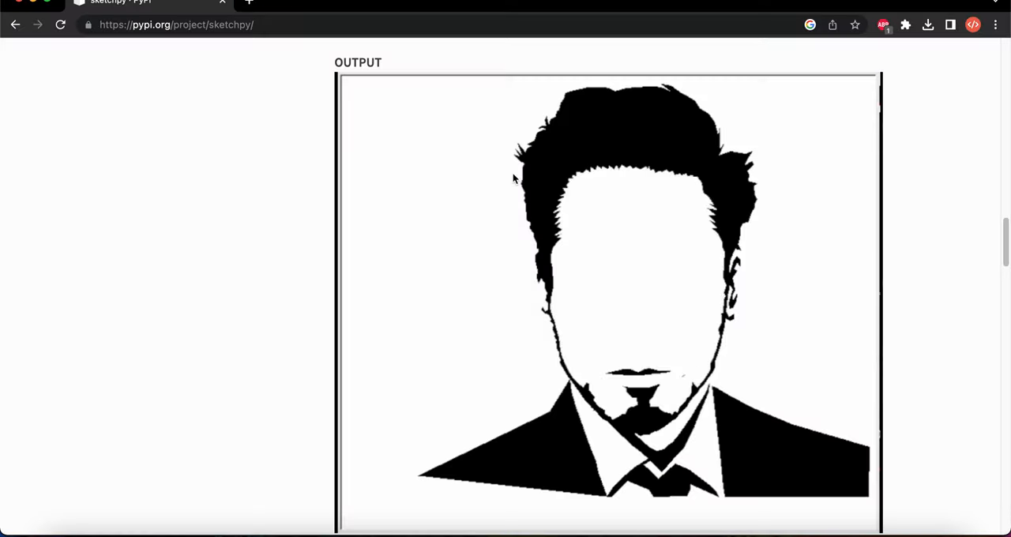
{"action": "scroll", "coordinate": [512, 173], "scroll_direction": "up", "scroll_amount": 10}
{"action": "key", "text": "super+t"}
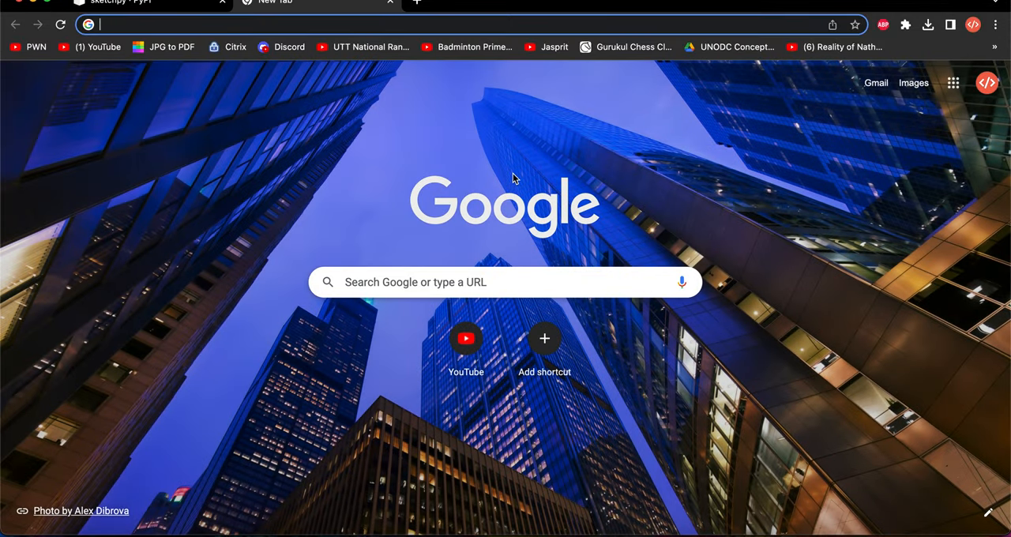
{"action": "type", "text": "naruto"}
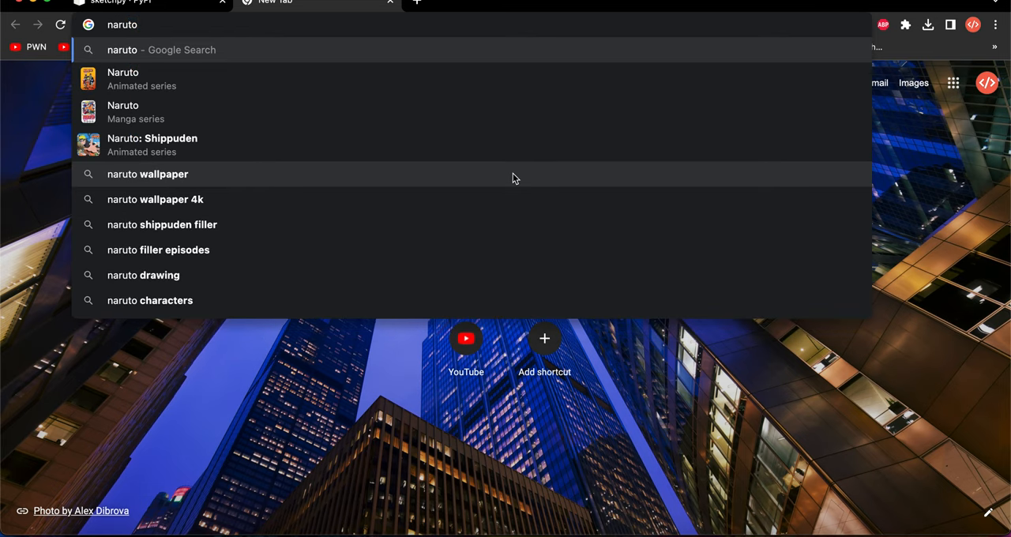
Search Google Images for naruto and preview the Naruto Uzumaki Heroes Wiki image.
{"action": "key", "text": "Return"}
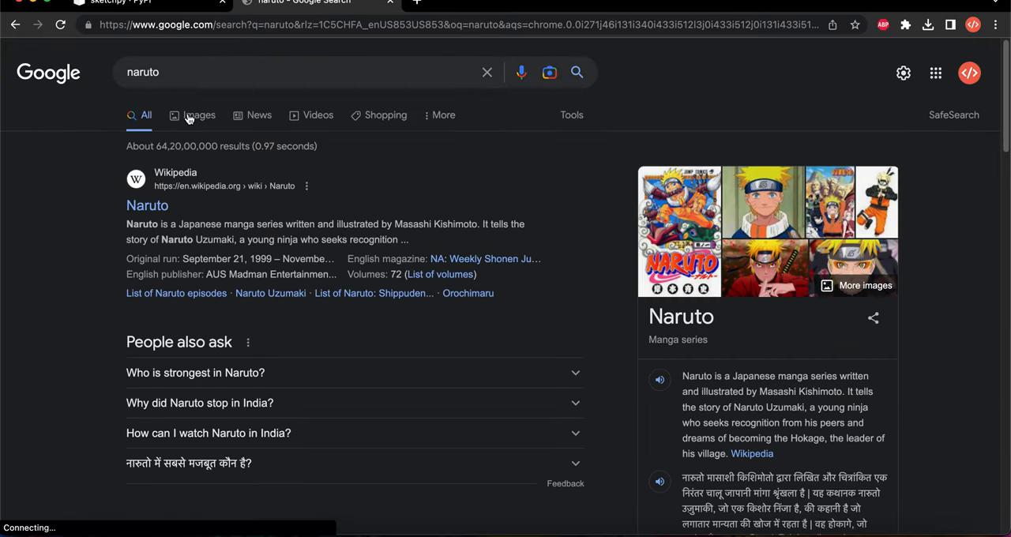
{"action": "left_click", "coordinate": [185, 111]}
{"action": "scroll", "coordinate": [267, 246], "scroll_direction": "down", "scroll_amount": 3}
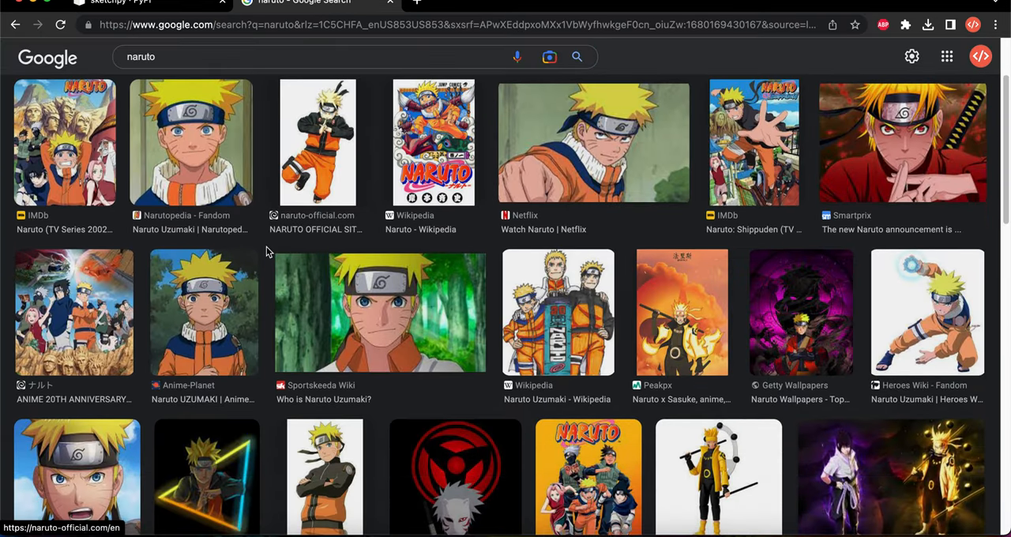
{"action": "scroll", "coordinate": [266, 246], "scroll_direction": "down", "scroll_amount": 5}
{"action": "scroll", "coordinate": [266, 252], "scroll_direction": "down", "scroll_amount": 1}
{"action": "scroll", "coordinate": [266, 251], "scroll_direction": "up", "scroll_amount": 6}
{"action": "scroll", "coordinate": [266, 252], "scroll_direction": "up", "scroll_amount": 3}
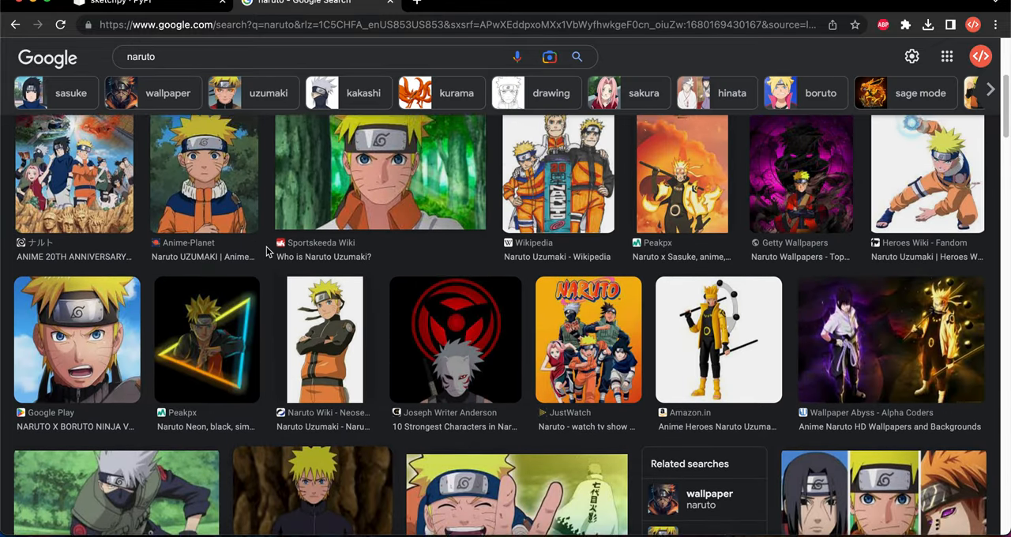
{"action": "scroll", "coordinate": [266, 251], "scroll_direction": "down", "scroll_amount": 1}
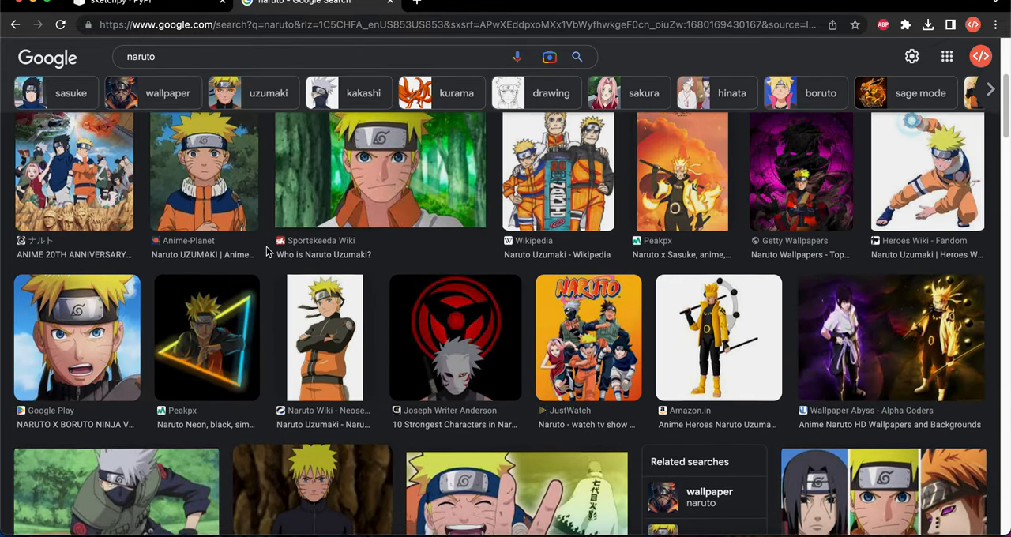
{"action": "left_click", "coordinate": [237, 338]}
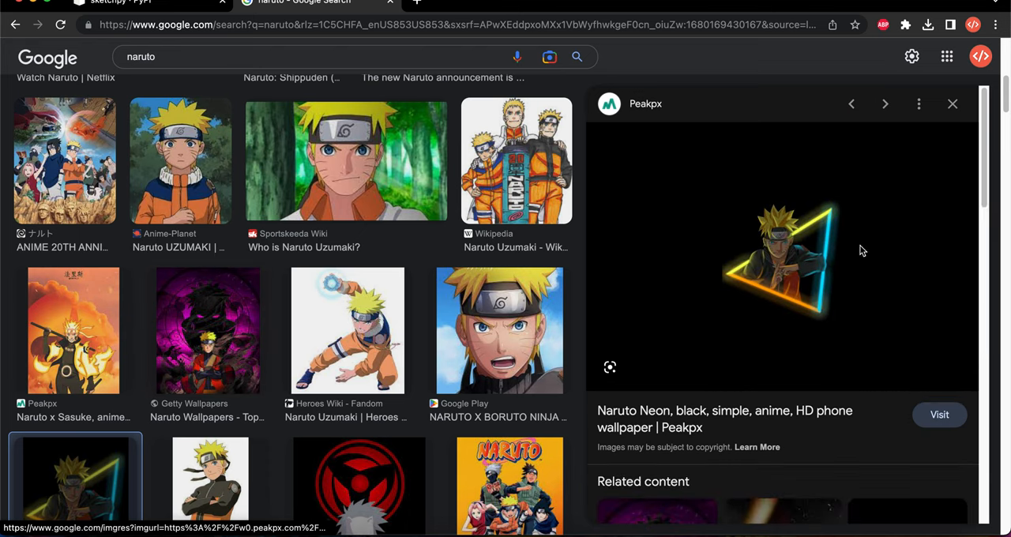
{"action": "scroll", "coordinate": [787, 250], "scroll_direction": "down", "scroll_amount": 2}
{"action": "scroll", "coordinate": [787, 250], "scroll_direction": "down", "scroll_amount": 3}
{"action": "scroll", "coordinate": [787, 250], "scroll_direction": "down", "scroll_amount": 1}
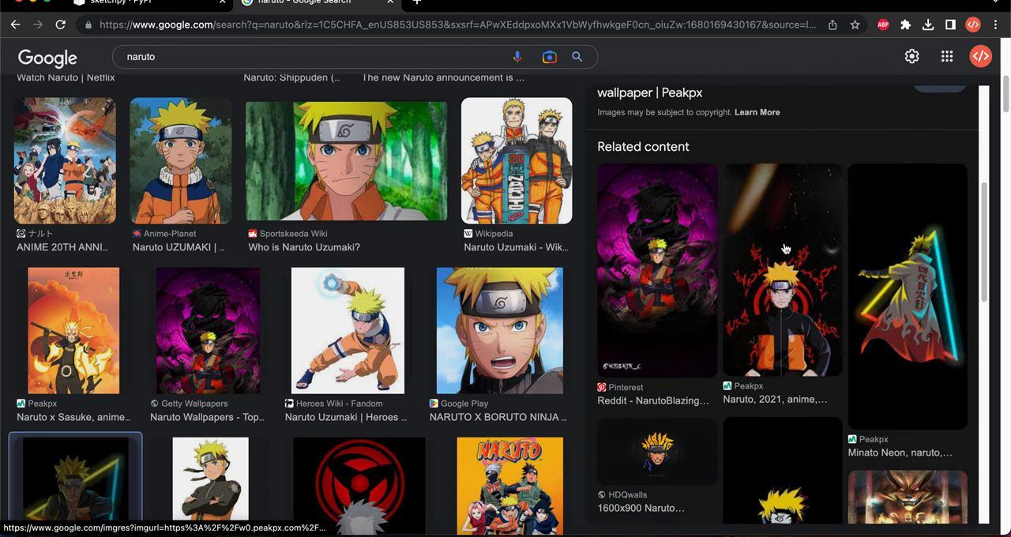
{"action": "scroll", "coordinate": [669, 282], "scroll_direction": "down", "scroll_amount": 3}
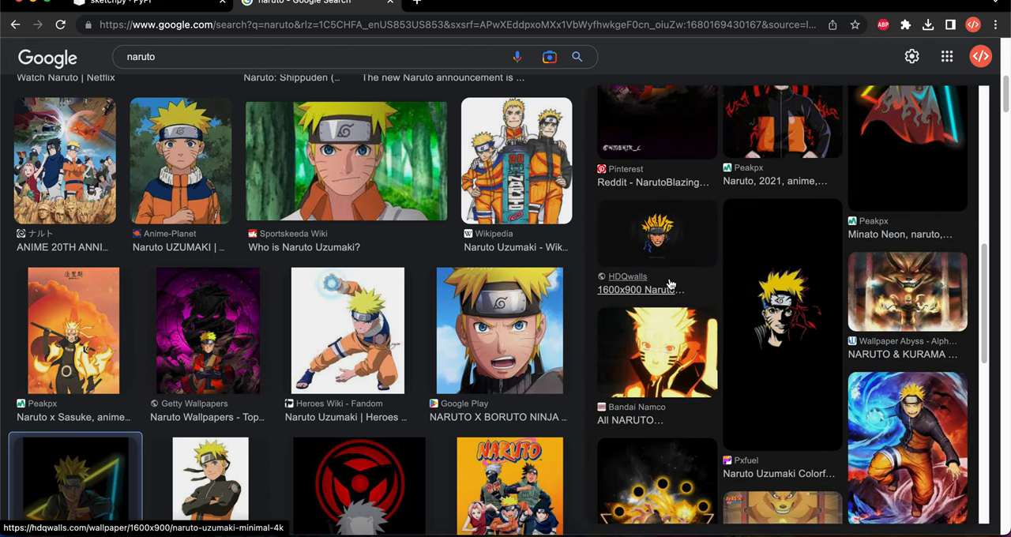
{"action": "scroll", "coordinate": [669, 282], "scroll_direction": "down", "scroll_amount": 5}
{"action": "scroll", "coordinate": [670, 282], "scroll_direction": "up", "scroll_amount": 4}
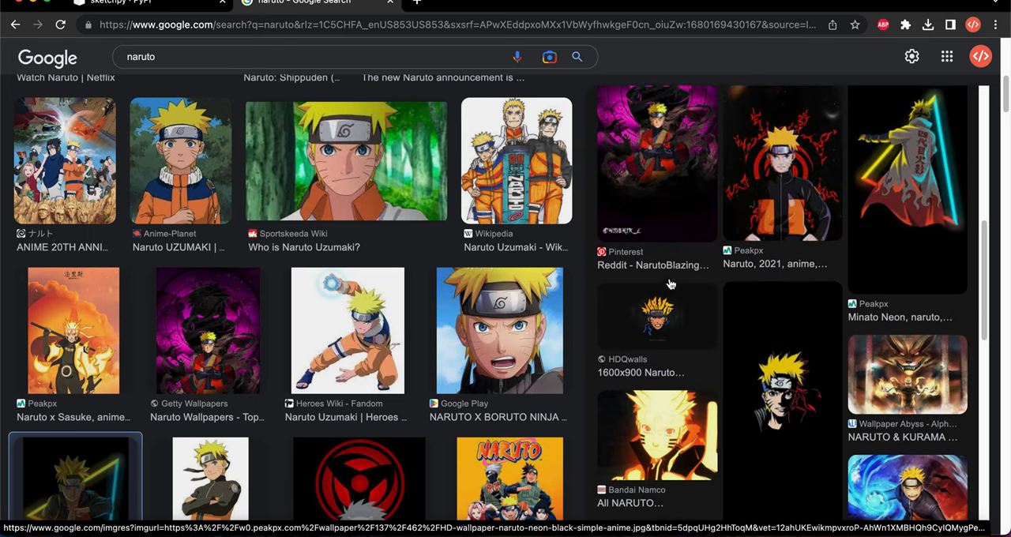
{"action": "scroll", "coordinate": [670, 283], "scroll_direction": "up", "scroll_amount": 4}
{"action": "scroll", "coordinate": [316, 405], "scroll_direction": "down", "scroll_amount": 3}
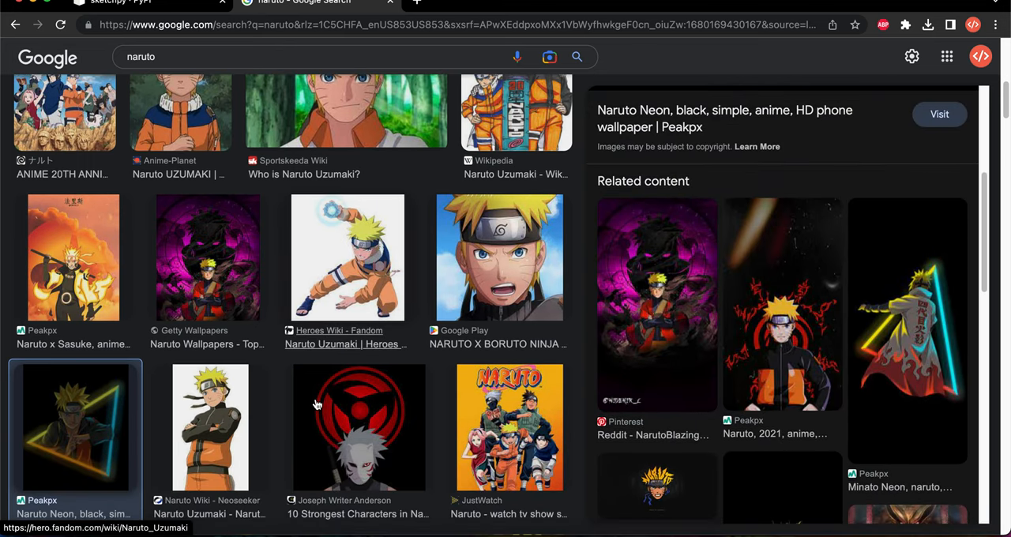
{"action": "scroll", "coordinate": [316, 405], "scroll_direction": "down", "scroll_amount": 5}
{"action": "scroll", "coordinate": [316, 404], "scroll_direction": "down", "scroll_amount": 2}
{"action": "scroll", "coordinate": [316, 404], "scroll_direction": "up", "scroll_amount": 5}
{"action": "scroll", "coordinate": [316, 404], "scroll_direction": "up", "scroll_amount": 5}
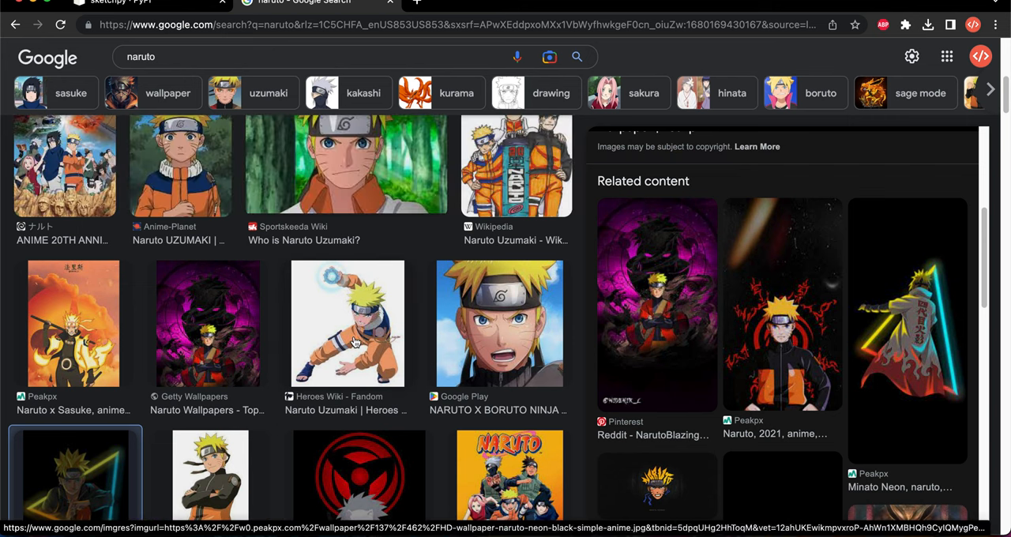
{"action": "left_click", "coordinate": [348, 323]}
Save the previewed Naruto image as naruto.jpeg in the Popcorn folder and return to the editor.
{"action": "right_click", "coordinate": [803, 277]}
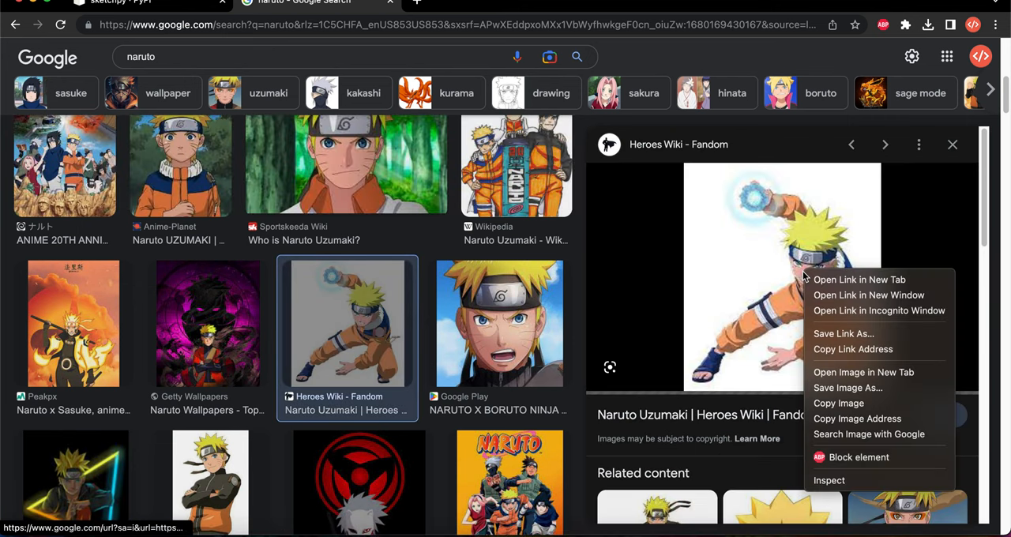
{"action": "left_click", "coordinate": [832, 395]}
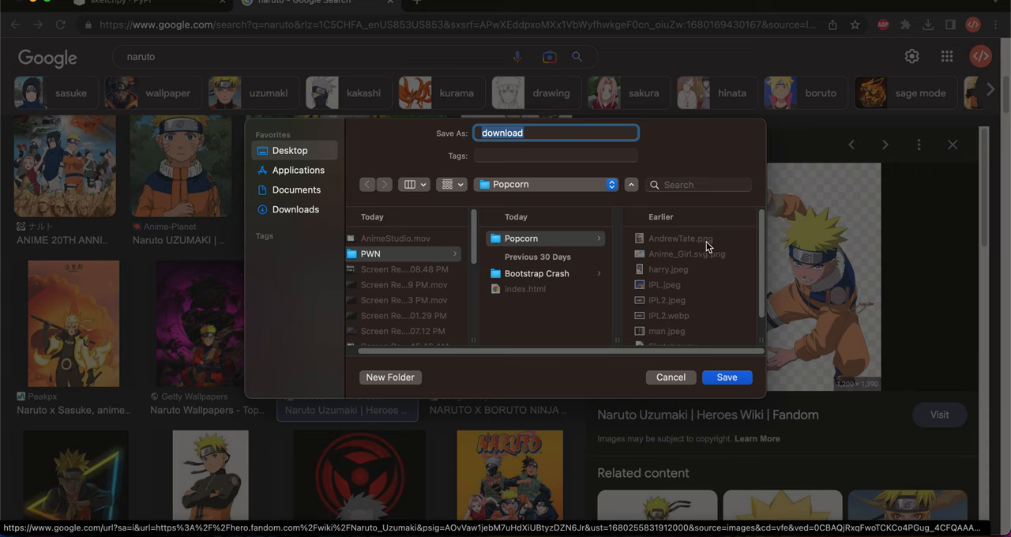
{"action": "type", "text": "naruto"}
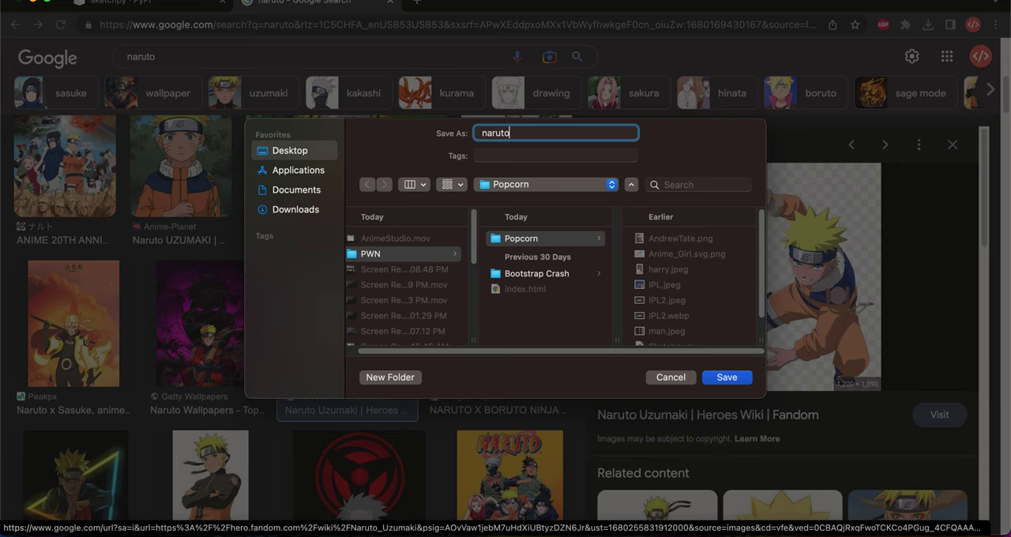
{"action": "key", "text": "Return"}
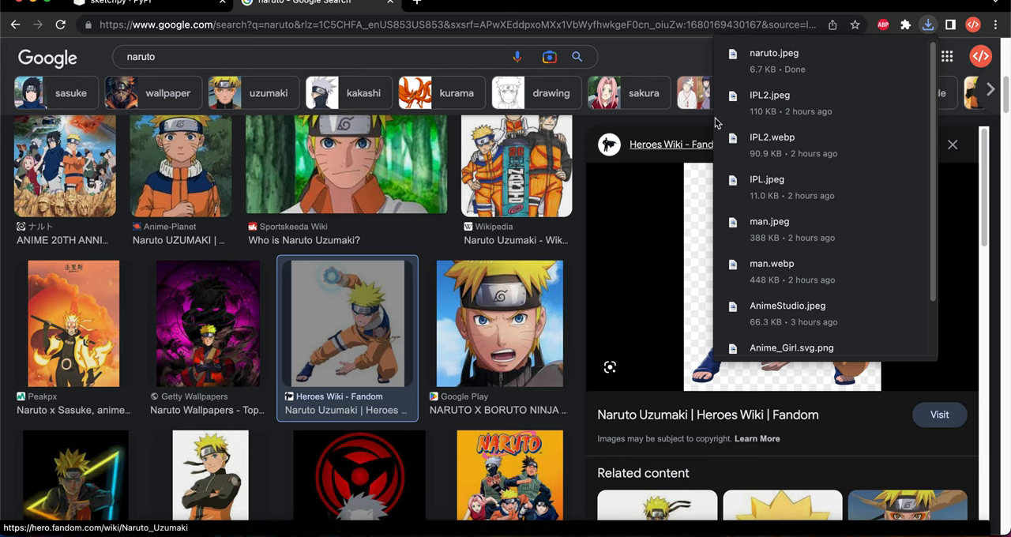
{"action": "mouse_move", "coordinate": [797, 61]}
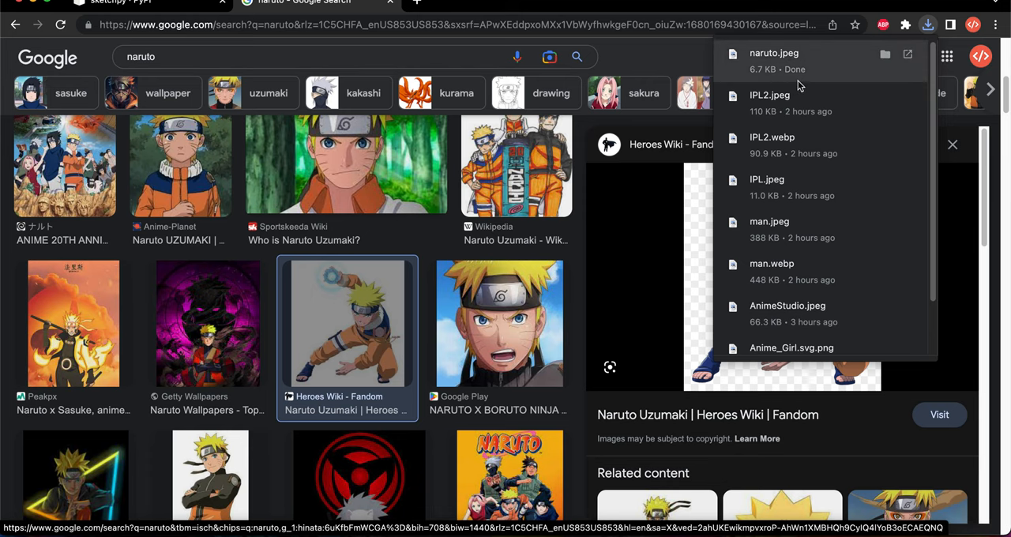
{"action": "key", "text": "super+Tab"}
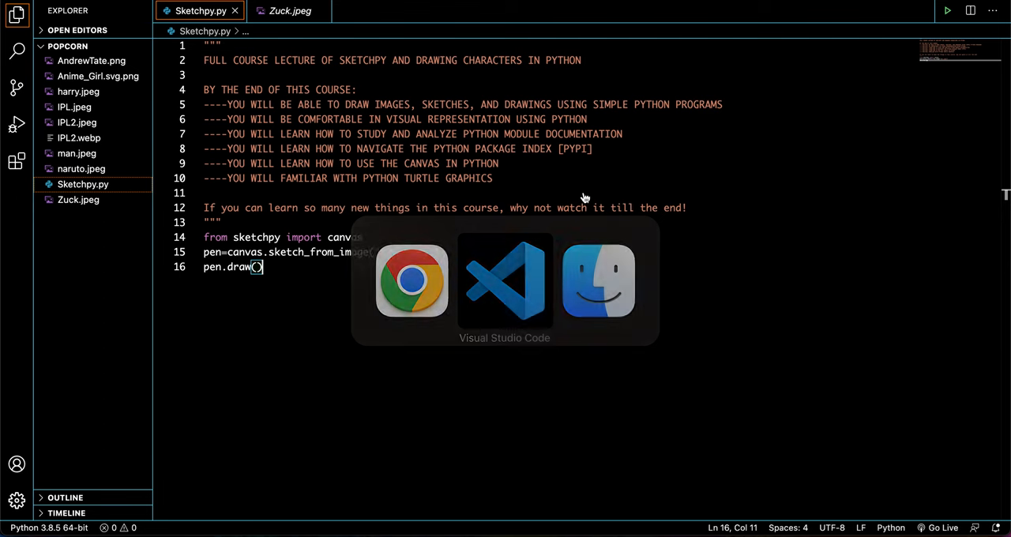
Point line 15 at naruto.jpeg, save, run the sketch, then close the Turtle window and terminal.
{"action": "left_click", "coordinate": [401, 252]}
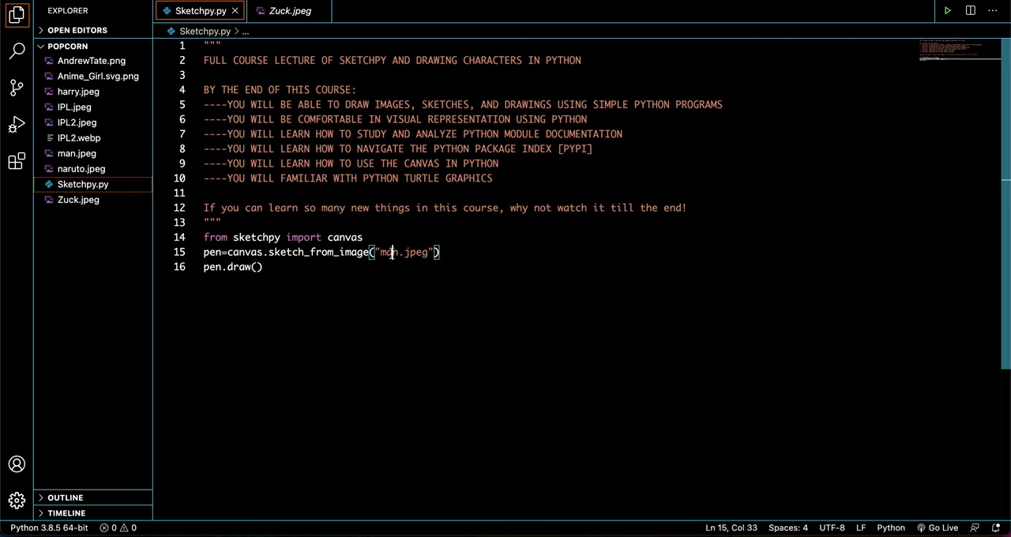
{"action": "key", "text": "BackSpace"}
{"action": "key", "text": "BackSpace"}
{"action": "key", "text": "BackSpace"}
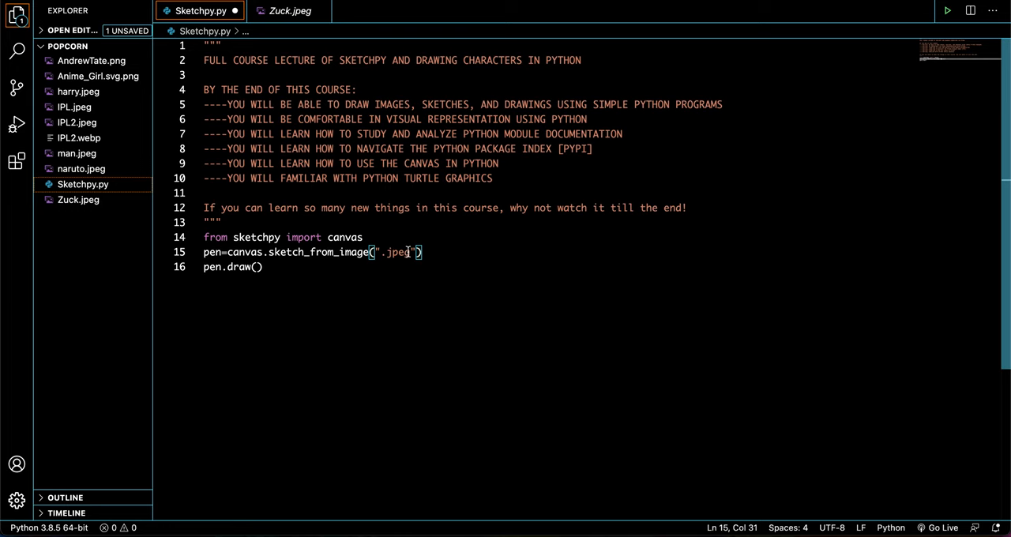
{"action": "type", "text": "naruto"}
{"action": "key", "text": "ctrl+s"}
{"action": "left_click", "coordinate": [560, 274]}
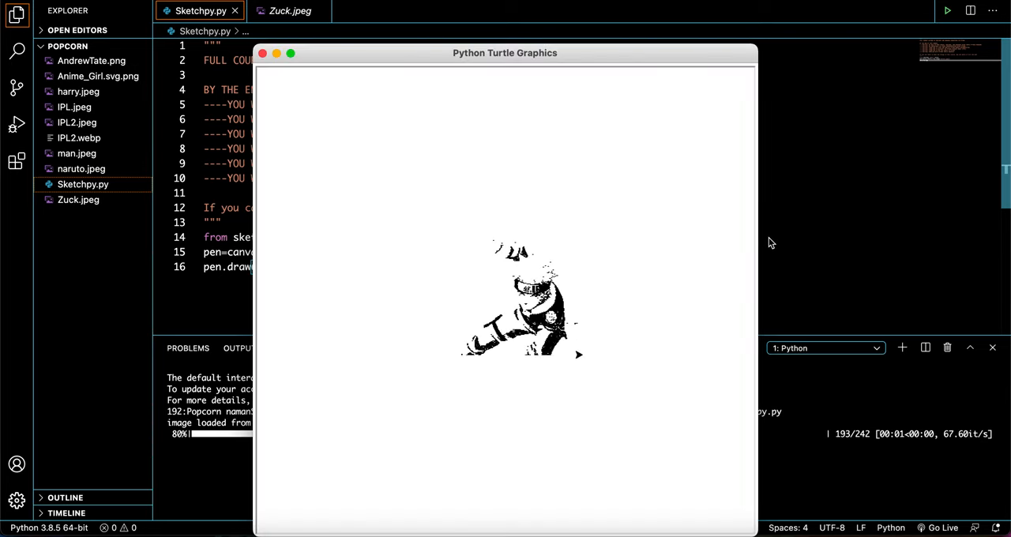
{"action": "left_click", "coordinate": [263, 52]}
{"action": "left_click", "coordinate": [992, 348]}
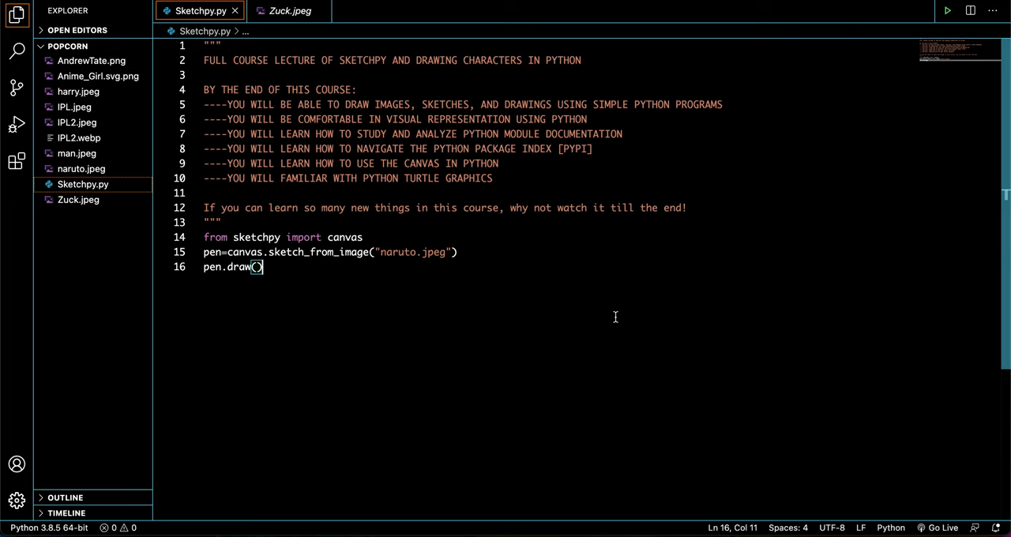
{"action": "key", "text": "super+Tab"}
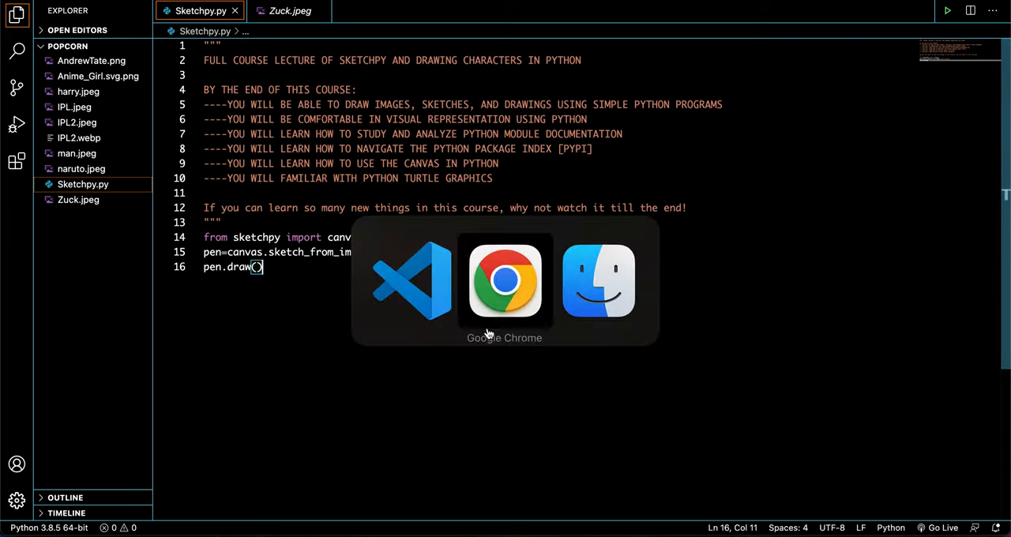
{"action": "scroll", "coordinate": [354, 245], "scroll_direction": "up", "scroll_amount": 1}
{"action": "scroll", "coordinate": [354, 245], "scroll_direction": "up", "scroll_amount": 2}
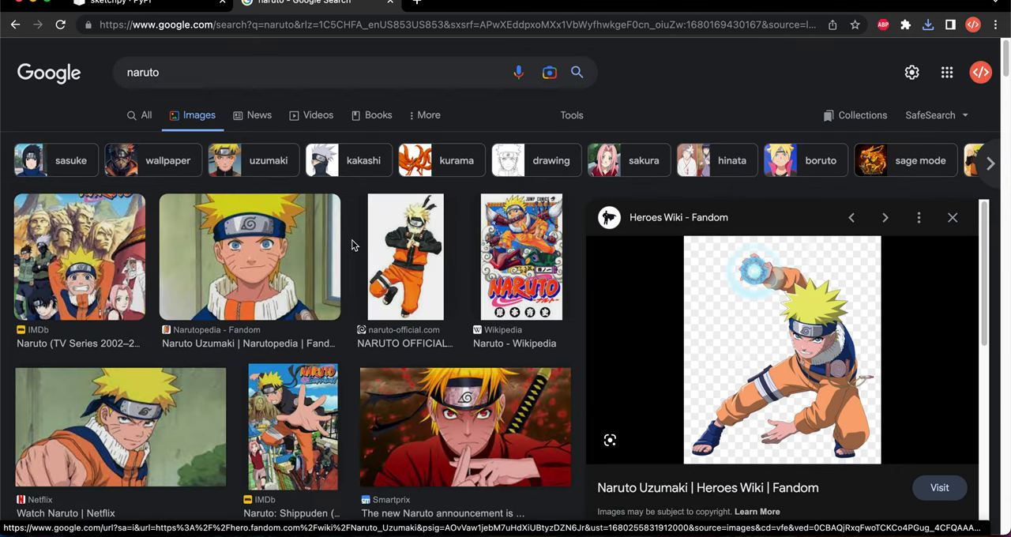
{"action": "key", "text": "super+Tab"}
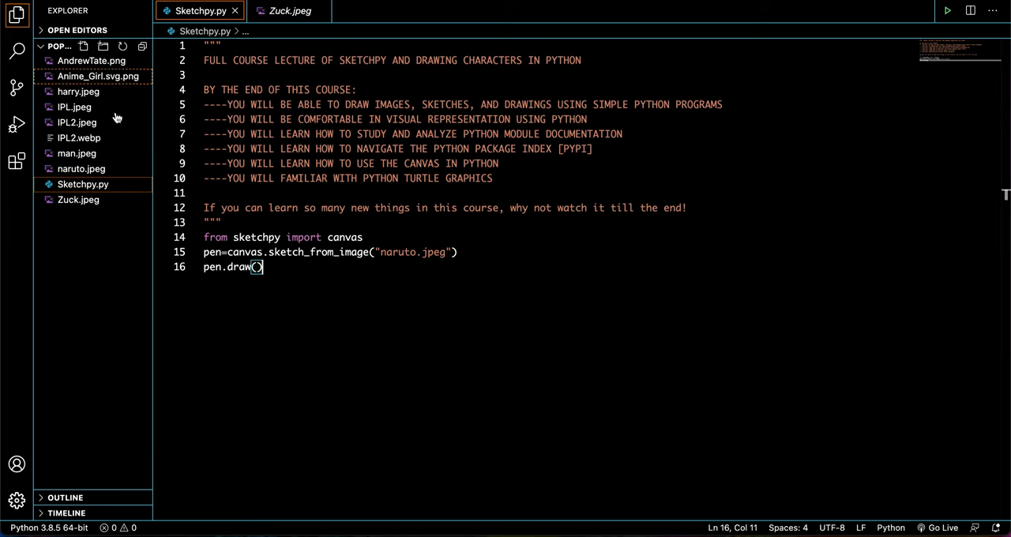
Replace naruto.jpeg with Anime_Girl.svg.png on line 15 and erase back to the sketch_from call.
{"action": "left_click", "coordinate": [445, 252]}
{"action": "key", "text": "BackSpace"}
{"action": "key", "text": "BackSpace"}
{"action": "key", "text": "BackSpace"}
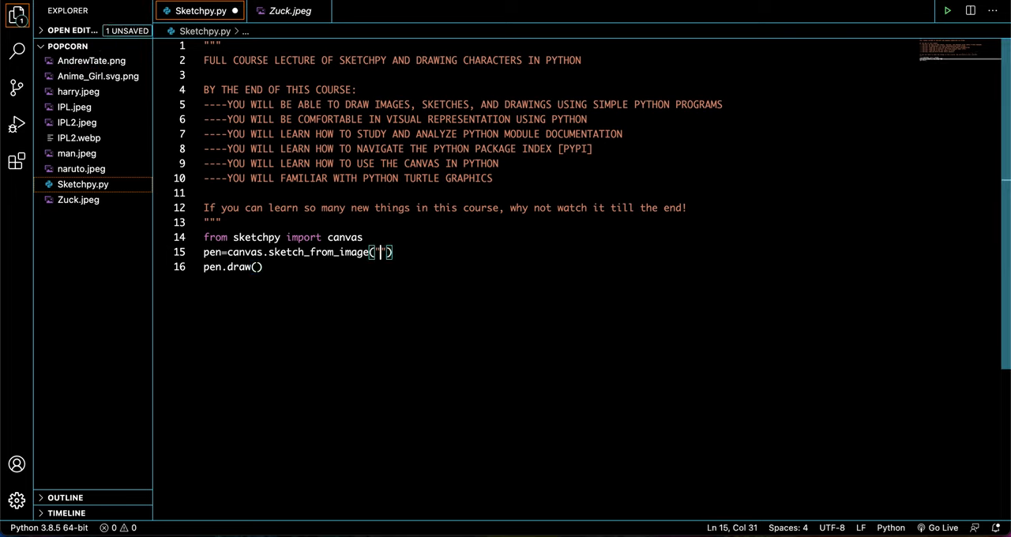
{"action": "type", "text": "Anime_"}
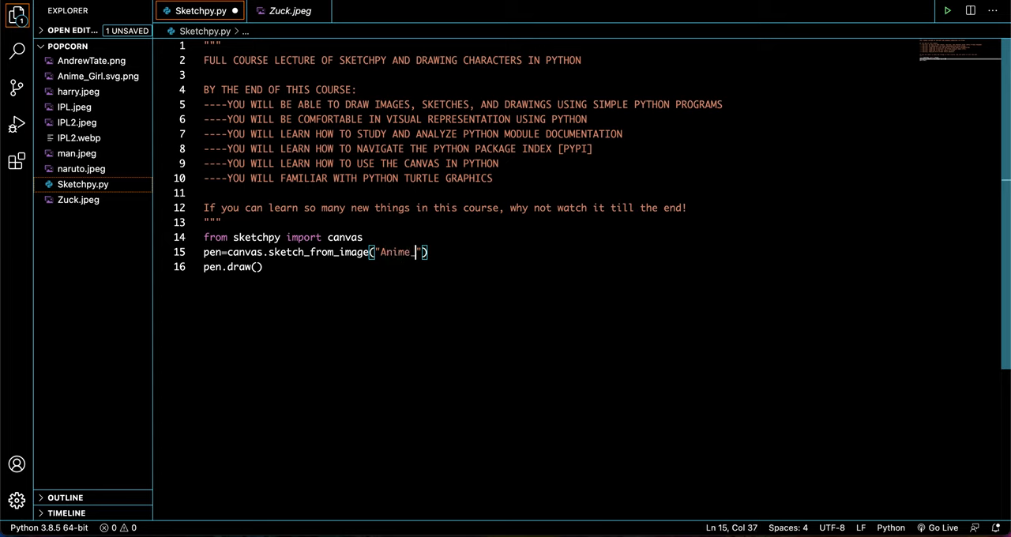
{"action": "type", "text": "Girl.svg"}
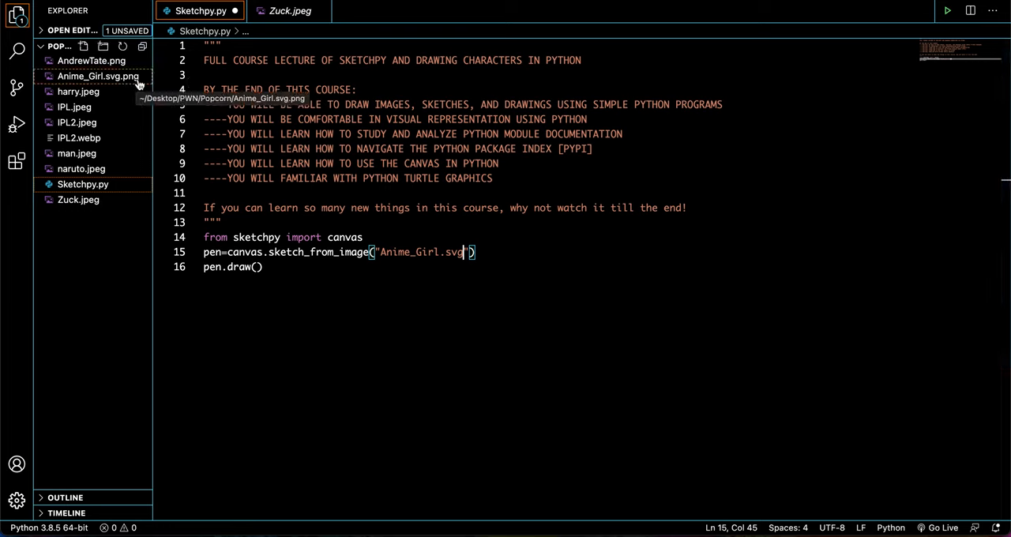
{"action": "type", "text": ".png"}
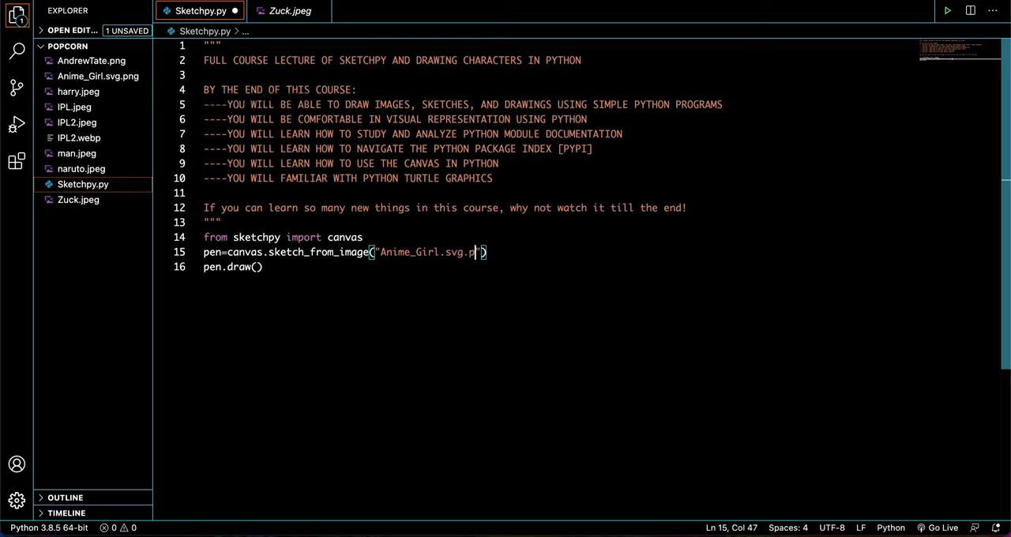
{"action": "left_click", "coordinate": [585, 240]}
{"action": "left_click", "coordinate": [545, 250]}
{"action": "left_click_drag", "start_coordinate": [464, 252], "coordinate": [490, 252]}
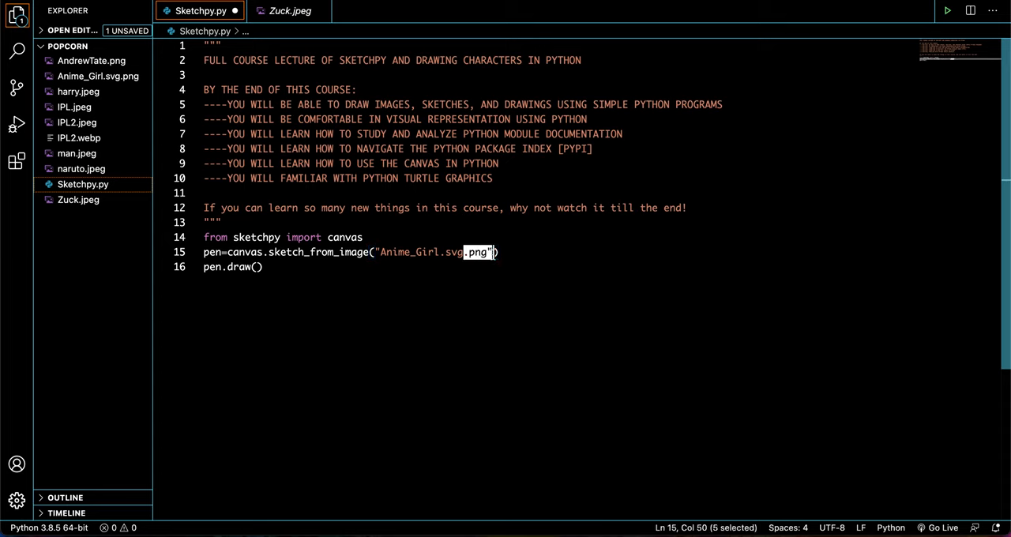
{"action": "key", "text": "BackSpace"}
{"action": "key", "text": "BackSpace"}
{"action": "key", "text": "BackSpace"}
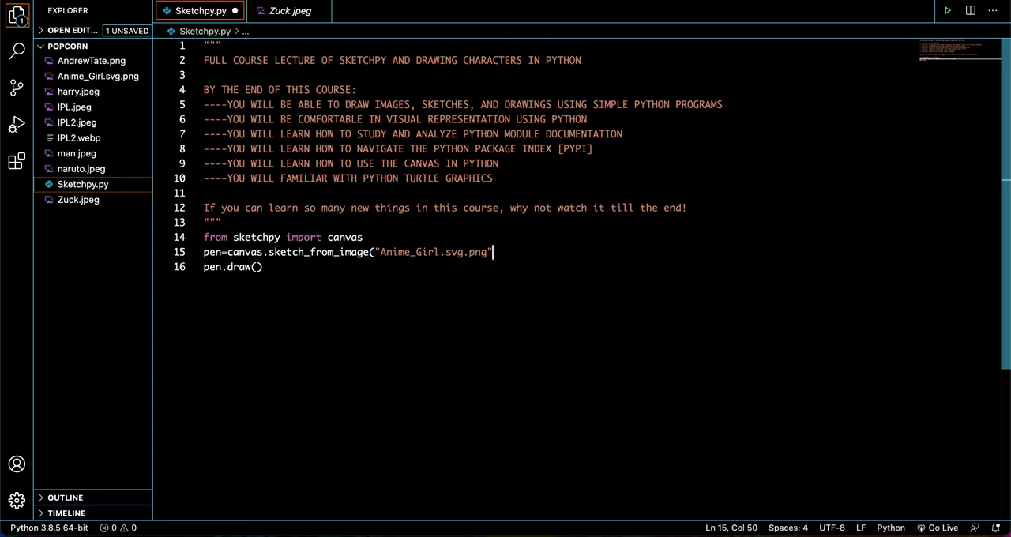
{"action": "key", "text": "BackSpace"}
{"action": "key", "text": "BackSpace"}
{"action": "key", "text": "BackSpace"}
{"action": "key", "text": "BackSpace"}
{"action": "key", "text": "BackSpace"}
{"action": "key", "text": "BackSpace"}
{"action": "key", "text": "BackSpace"}
{"action": "key", "text": "BackSpace"}
{"action": "key", "text": "BackSpace"}
{"action": "key", "text": "BackSpace"}
{"action": "key", "text": "BackSpace"}
{"action": "key", "text": "BackSpace"}
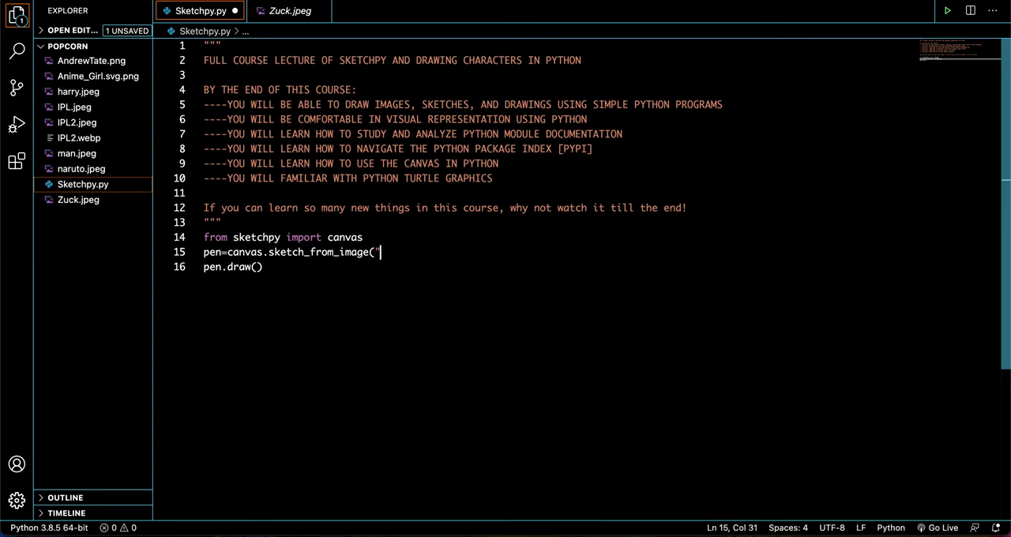
{"action": "key", "text": "BackSpace"}
{"action": "key", "text": "BackSpace"}
{"action": "key", "text": "BackSpace"}
{"action": "type", "text": "_"}
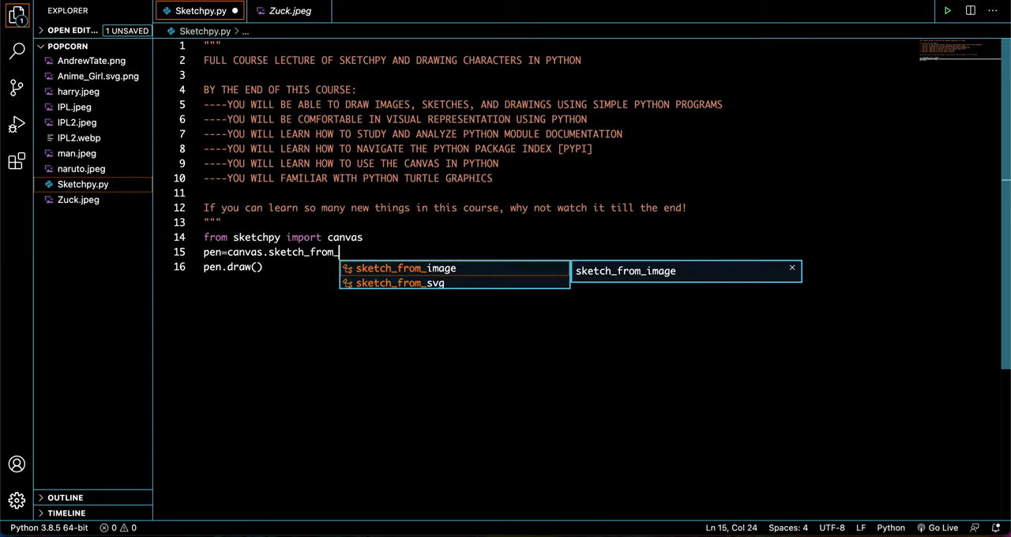
Try sketch_from_svg, revert to sketch_from_image with the corrected file name, and save.
{"action": "key", "text": "Down"}
{"action": "key", "text": "Return"}
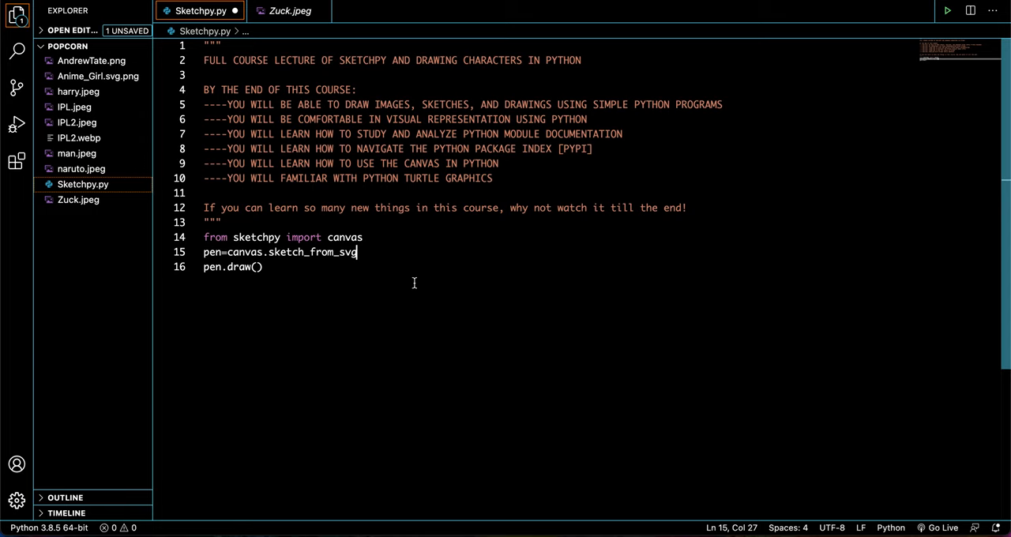
{"action": "key", "text": "BackSpace"}
{"action": "type", "text": "imag"}
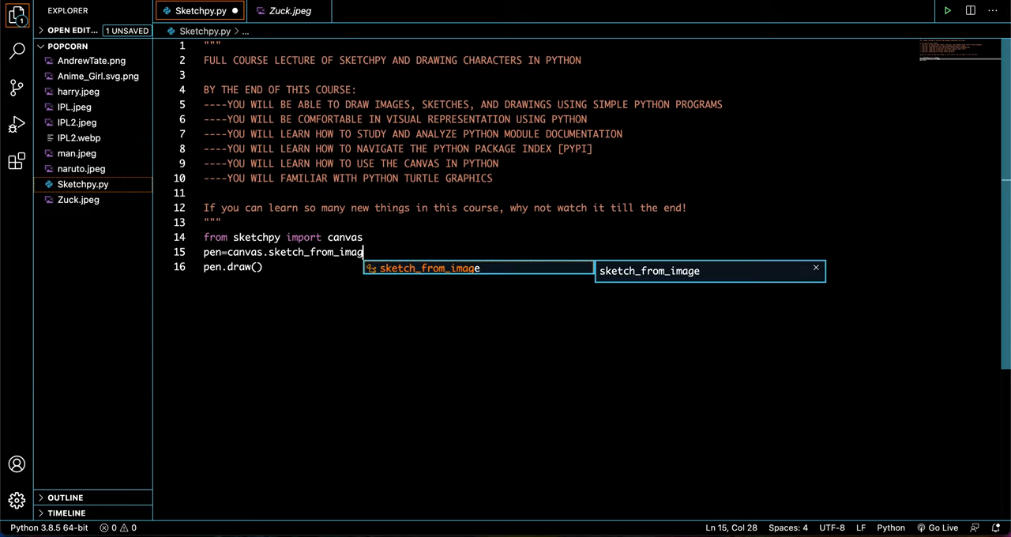
{"action": "key", "text": "Return"}
{"action": "type", "text": "(\"A"}
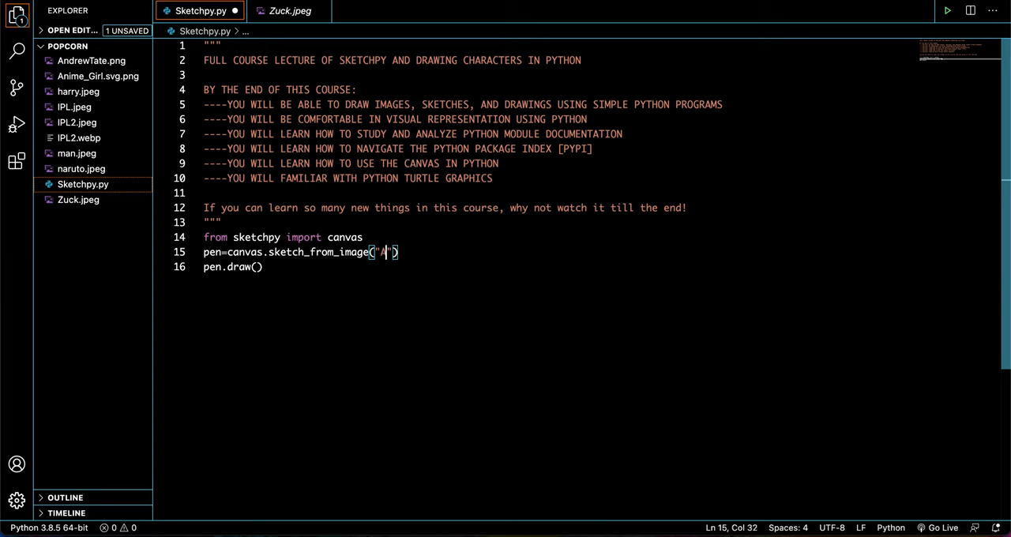
{"action": "type", "text": "nime_Gi"}
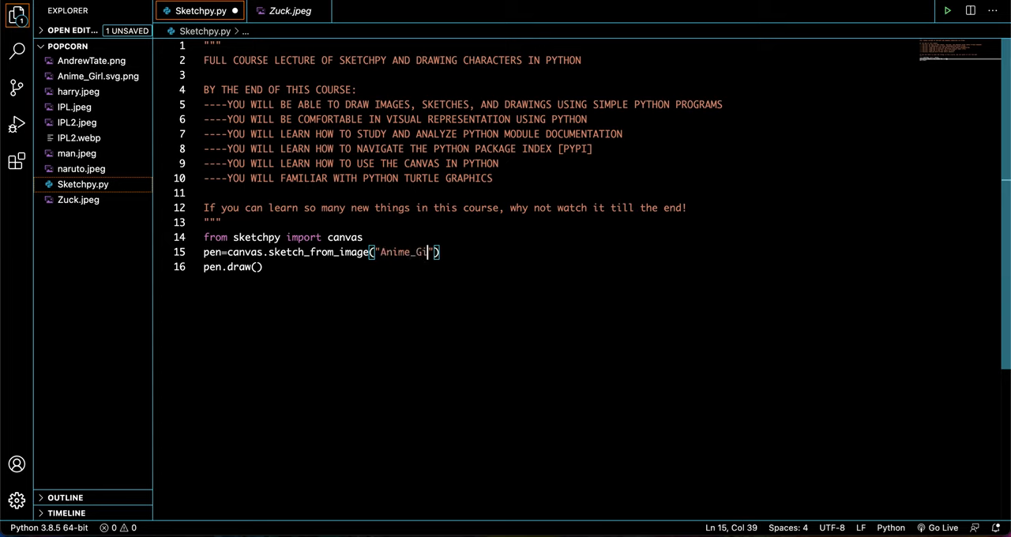
{"action": "type", "text": "rl.sbg"}
{"action": "type", "text": ".s"}
{"action": "key", "text": "BackSpace"}
{"action": "key", "text": "BackSpace"}
{"action": "key", "text": "BackSpace"}
{"action": "key", "text": "BackSpace"}
{"action": "type", "text": "vg.png"}
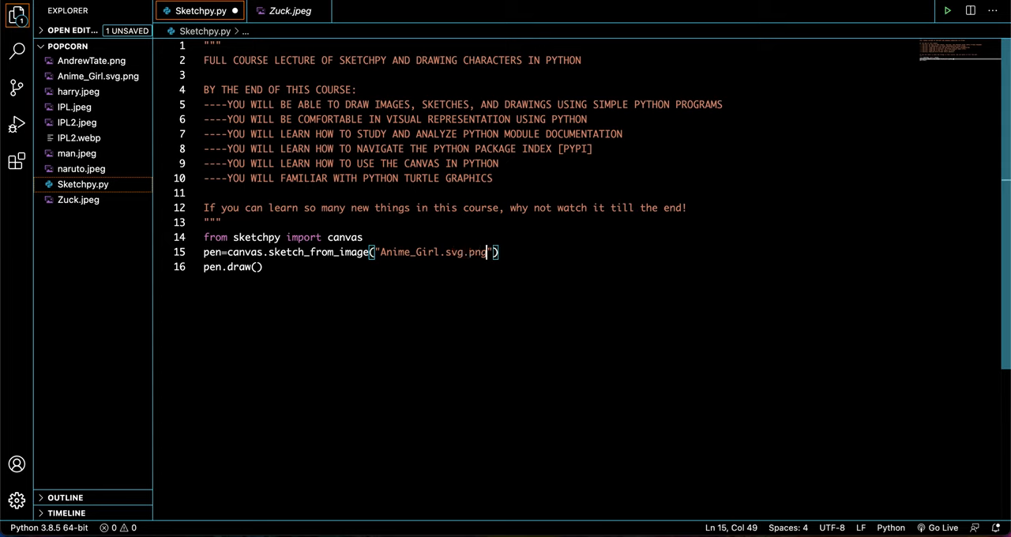
{"action": "left_click", "coordinate": [525, 304]}
{"action": "key", "text": "ctrl+s"}
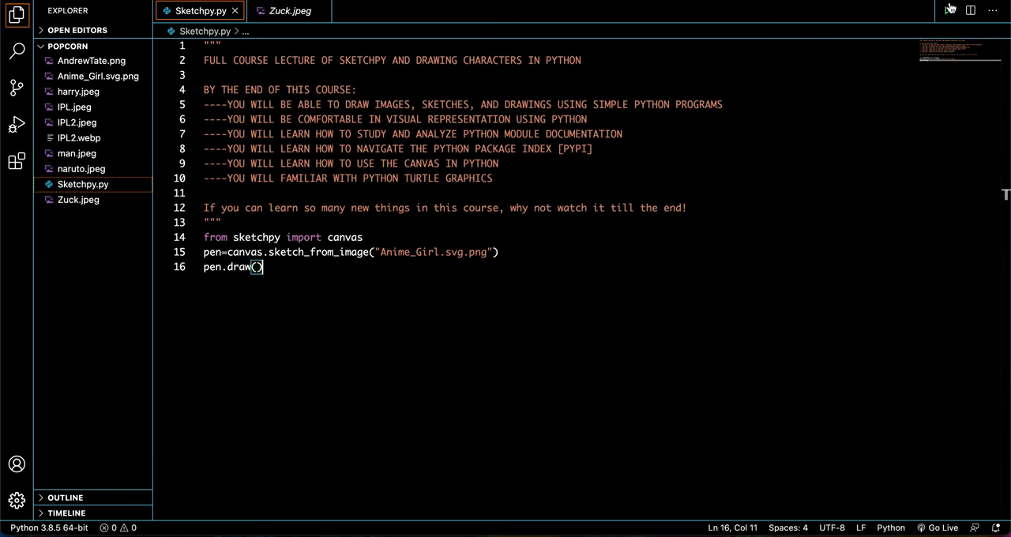
Run Sketchpy.py and watch the anime girl sketch draw in the Turtle Graphics window.
{"action": "key", "text": "ctrl+F5"}
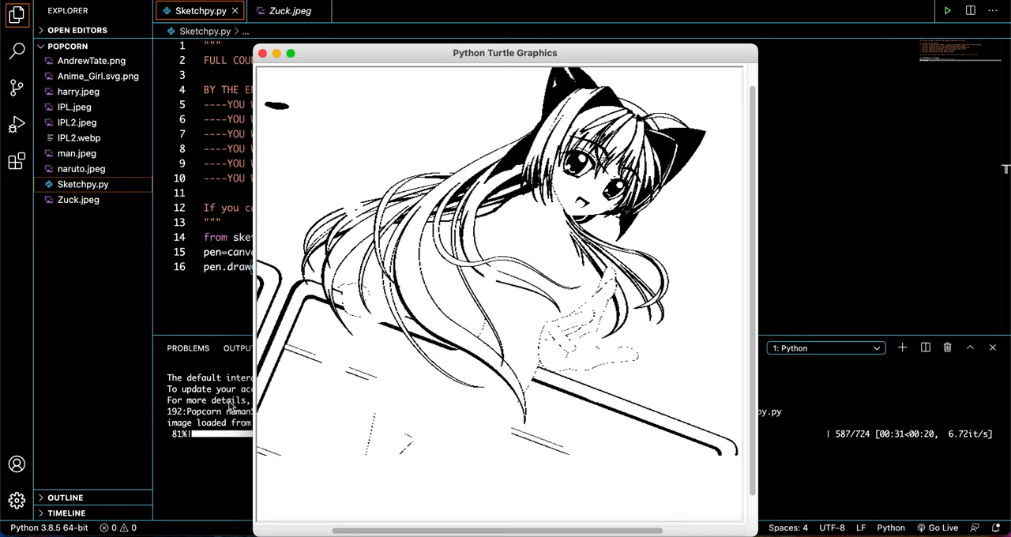
{"action": "left_click", "coordinate": [188, 445]}
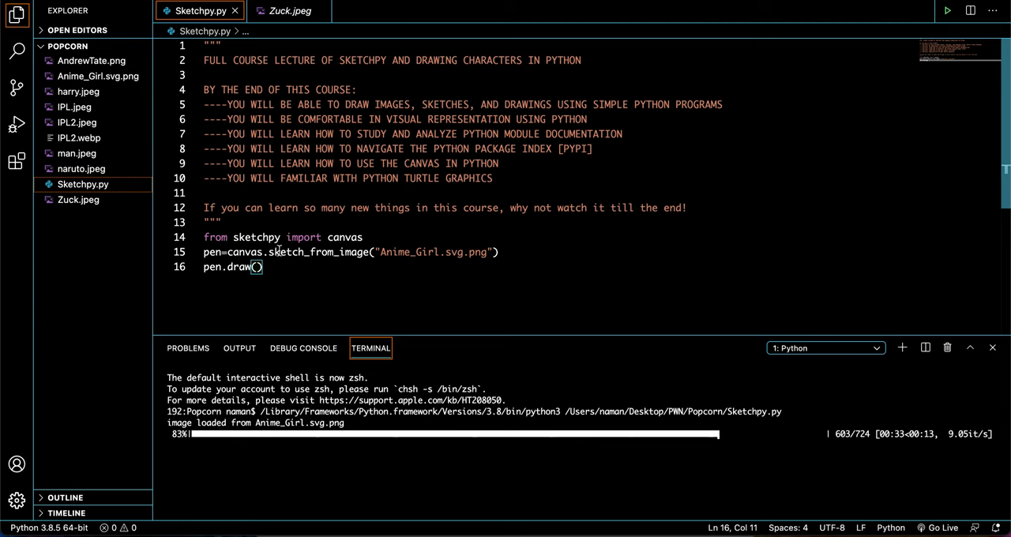
{"action": "key", "text": "super+Tab"}
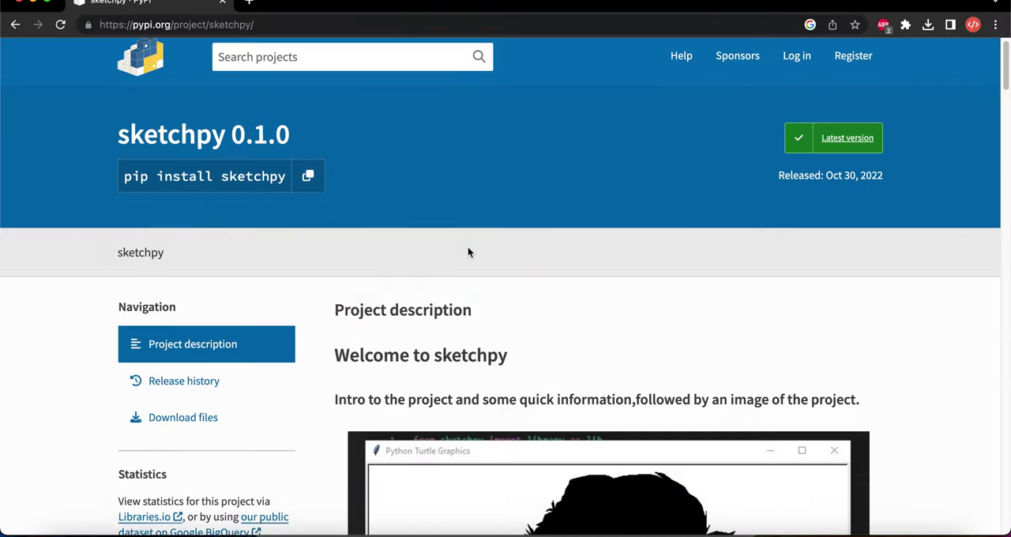
{"action": "scroll", "coordinate": [467, 247], "scroll_direction": "down", "scroll_amount": 10}
{"action": "scroll", "coordinate": [468, 246], "scroll_direction": "down", "scroll_amount": 8}
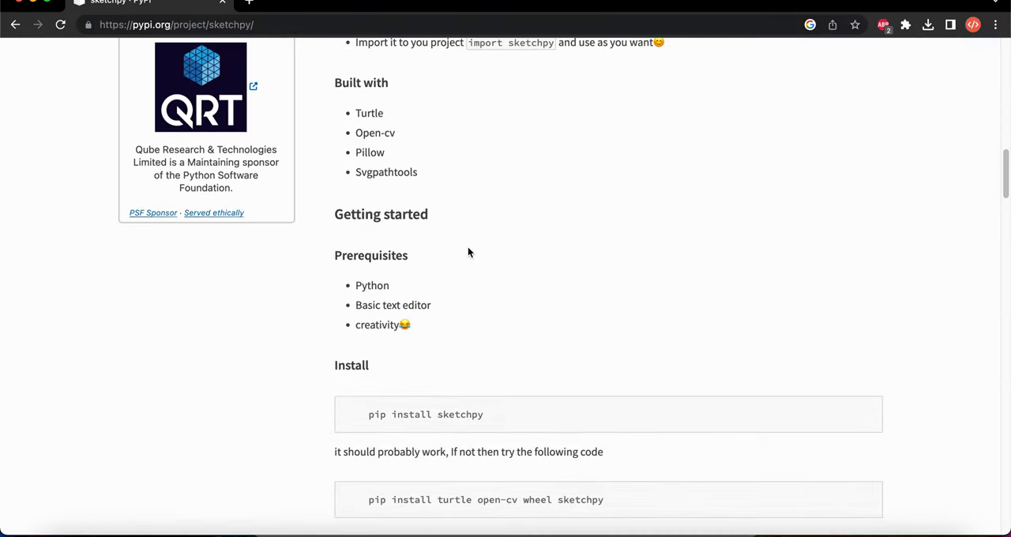
{"action": "scroll", "coordinate": [467, 247], "scroll_direction": "down", "scroll_amount": 8}
{"action": "scroll", "coordinate": [467, 247], "scroll_direction": "down", "scroll_amount": 2}
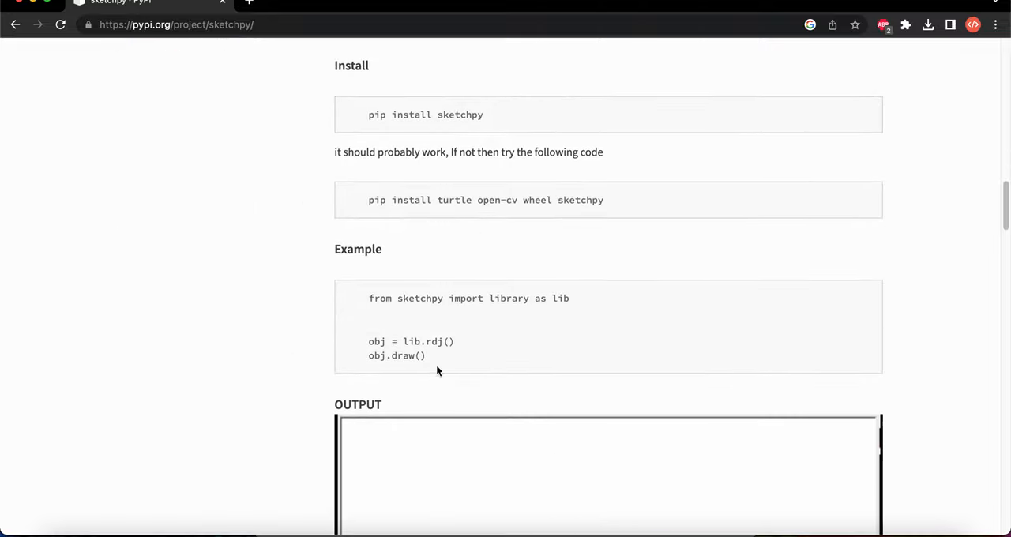
{"action": "scroll", "coordinate": [431, 350], "scroll_direction": "down", "scroll_amount": 8}
{"action": "scroll", "coordinate": [430, 351], "scroll_direction": "down", "scroll_amount": 10}
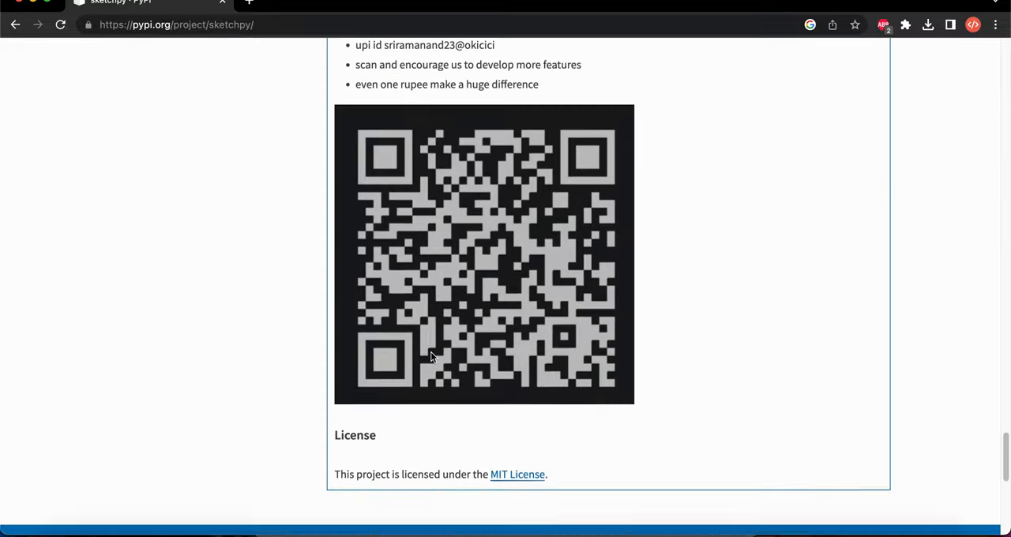
{"action": "scroll", "coordinate": [430, 350], "scroll_direction": "down", "scroll_amount": 8}
{"action": "scroll", "coordinate": [431, 356], "scroll_direction": "up", "scroll_amount": 5}
{"action": "scroll", "coordinate": [431, 355], "scroll_direction": "up", "scroll_amount": 8}
{"action": "scroll", "coordinate": [430, 355], "scroll_direction": "up", "scroll_amount": 2}
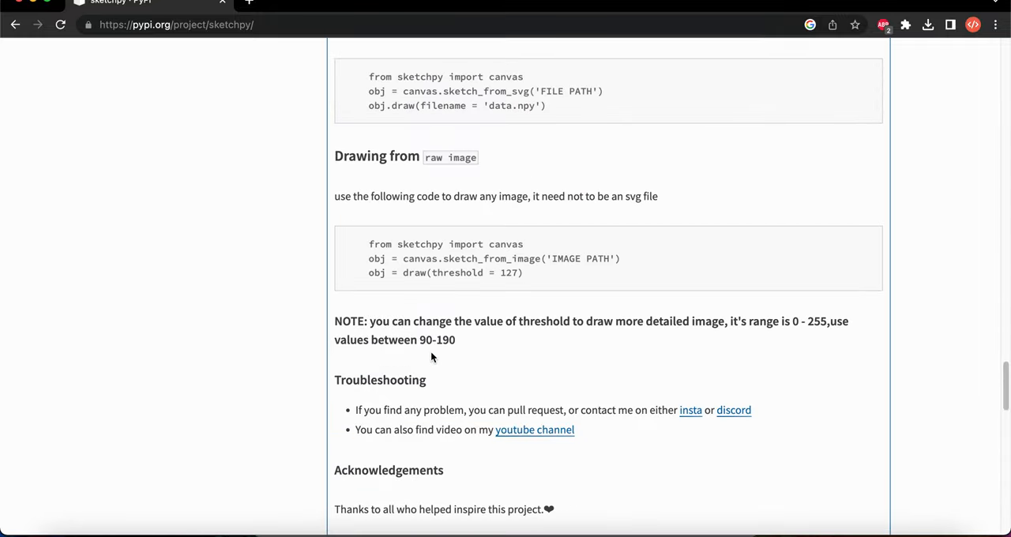
{"action": "scroll", "coordinate": [431, 355], "scroll_direction": "up", "scroll_amount": 8}
{"action": "scroll", "coordinate": [430, 355], "scroll_direction": "down", "scroll_amount": 2}
{"action": "scroll", "coordinate": [431, 355], "scroll_direction": "down", "scroll_amount": 2}
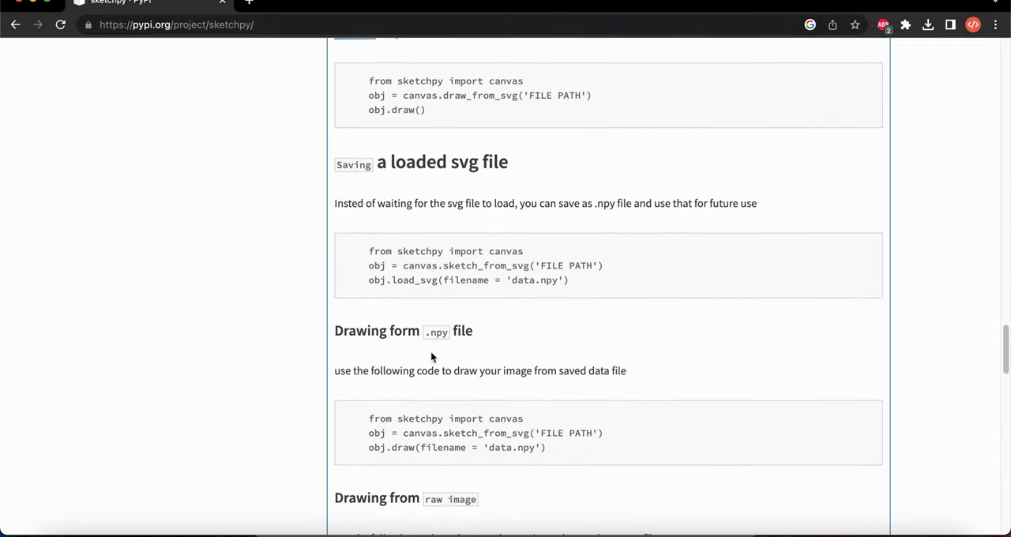
{"action": "scroll", "coordinate": [431, 356], "scroll_direction": "down", "scroll_amount": 2}
{"action": "scroll", "coordinate": [430, 357], "scroll_direction": "down", "scroll_amount": 1}
{"action": "scroll", "coordinate": [439, 273], "scroll_direction": "down", "scroll_amount": 5}
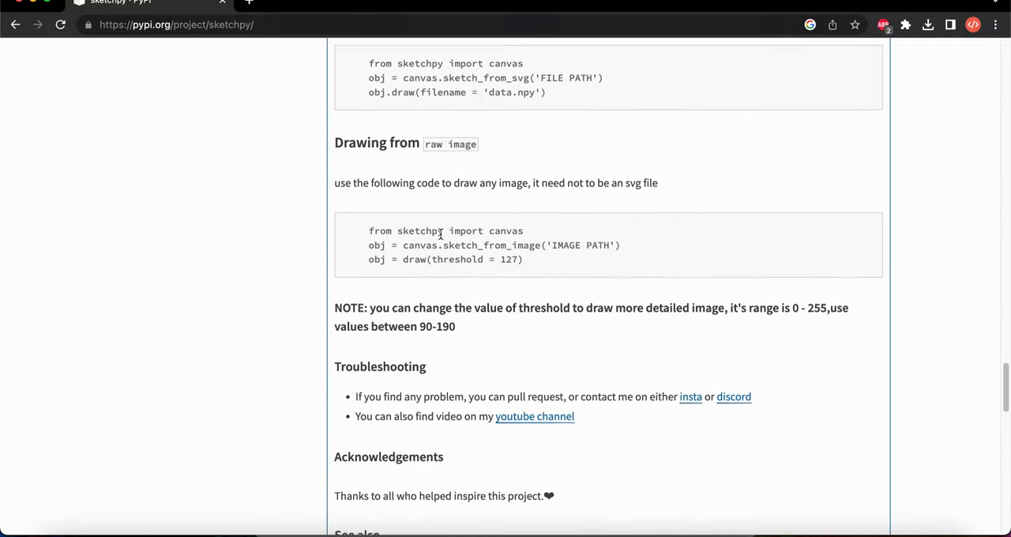
{"action": "scroll", "coordinate": [441, 235], "scroll_direction": "down", "scroll_amount": 3}
{"action": "scroll", "coordinate": [440, 235], "scroll_direction": "down", "scroll_amount": 2}
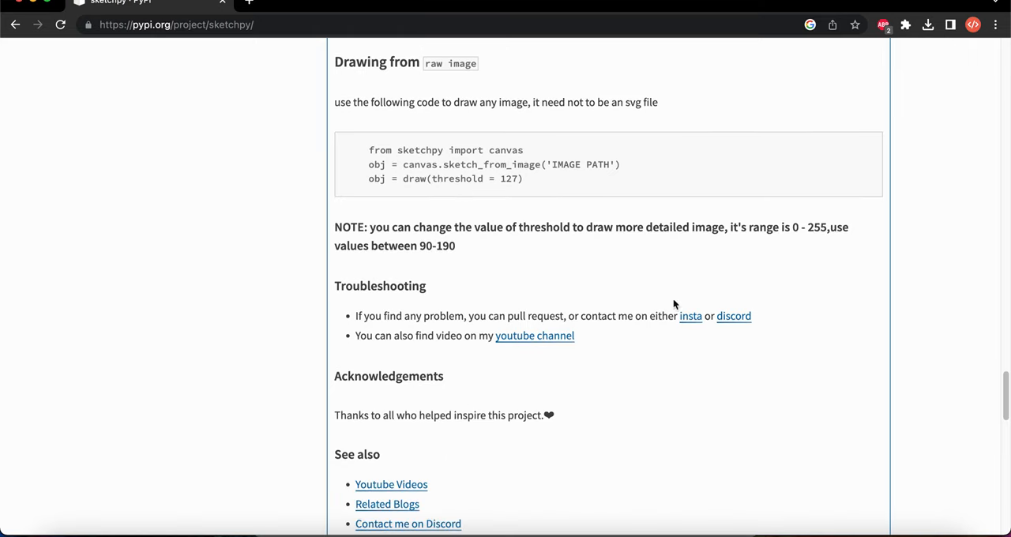
{"action": "scroll", "coordinate": [379, 288], "scroll_direction": "up", "scroll_amount": 4}
{"action": "scroll", "coordinate": [379, 288], "scroll_direction": "up", "scroll_amount": 2}
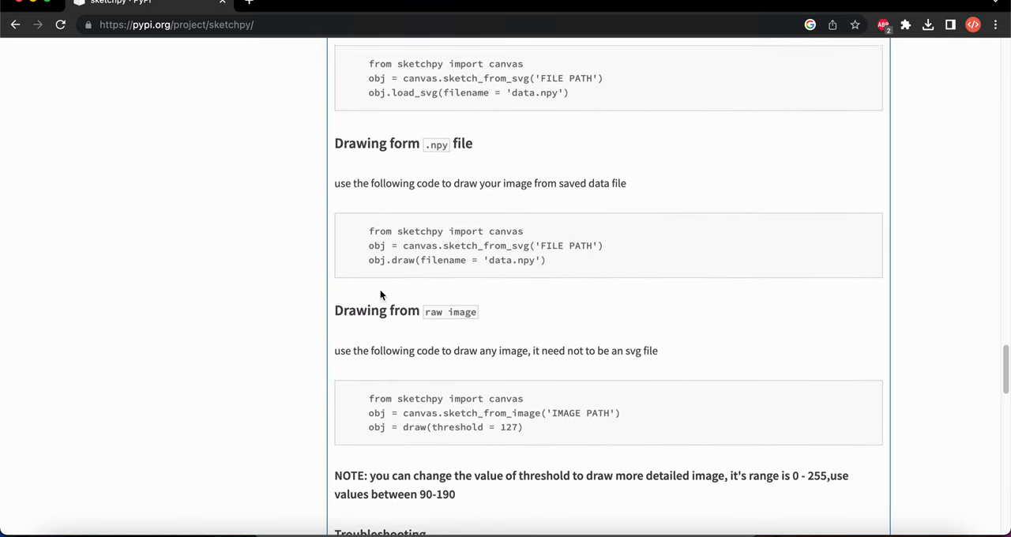
{"action": "scroll", "coordinate": [379, 289], "scroll_direction": "up", "scroll_amount": 2}
{"action": "scroll", "coordinate": [470, 337], "scroll_direction": "down", "scroll_amount": 1}
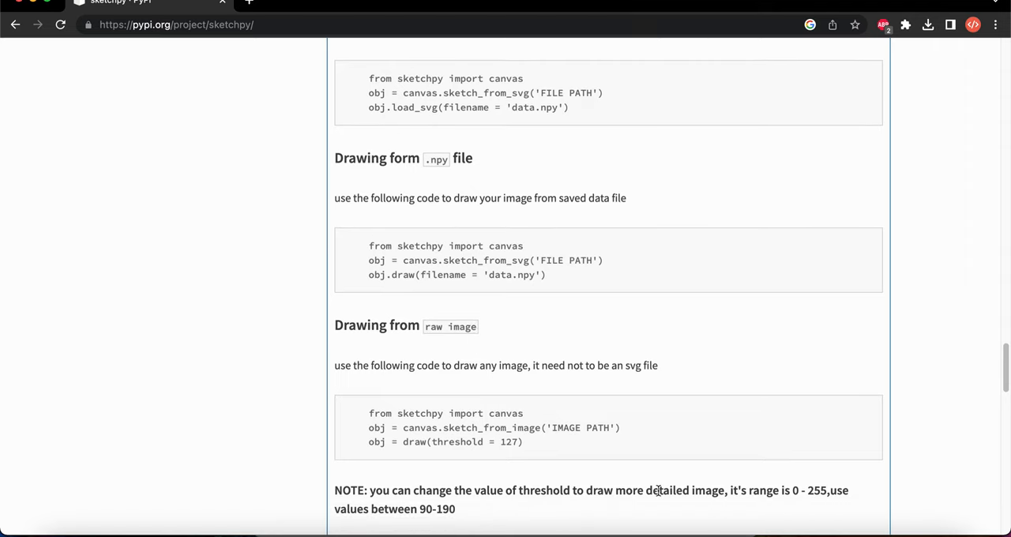
Return from the sketchpy PyPI page to the Sketchpy.py editor.
{"action": "key", "text": "super+Tab"}
{"action": "key", "text": "super+Tab"}
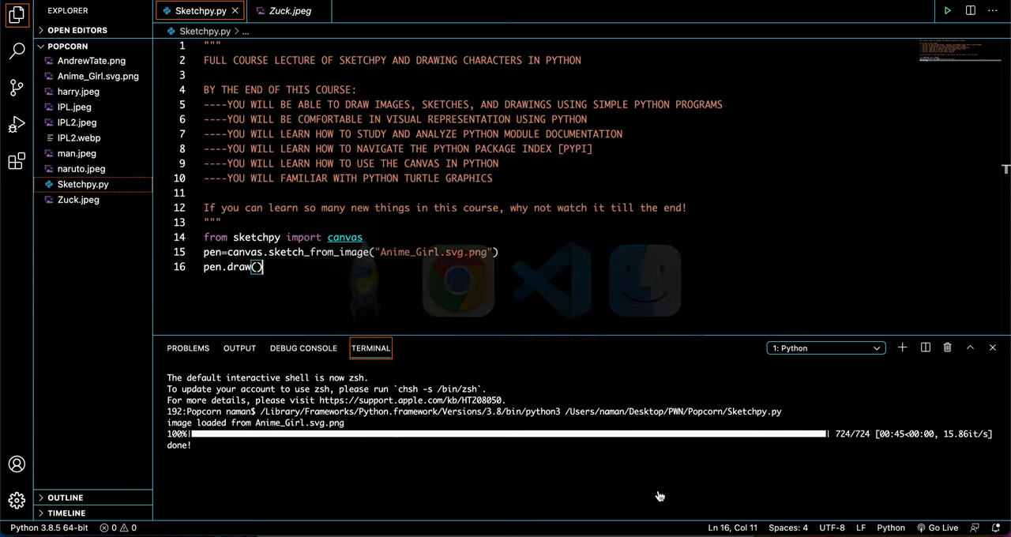
Kill the finished run's terminal and open a fresh blank tab in the browser.
{"action": "left_click", "coordinate": [945, 348]}
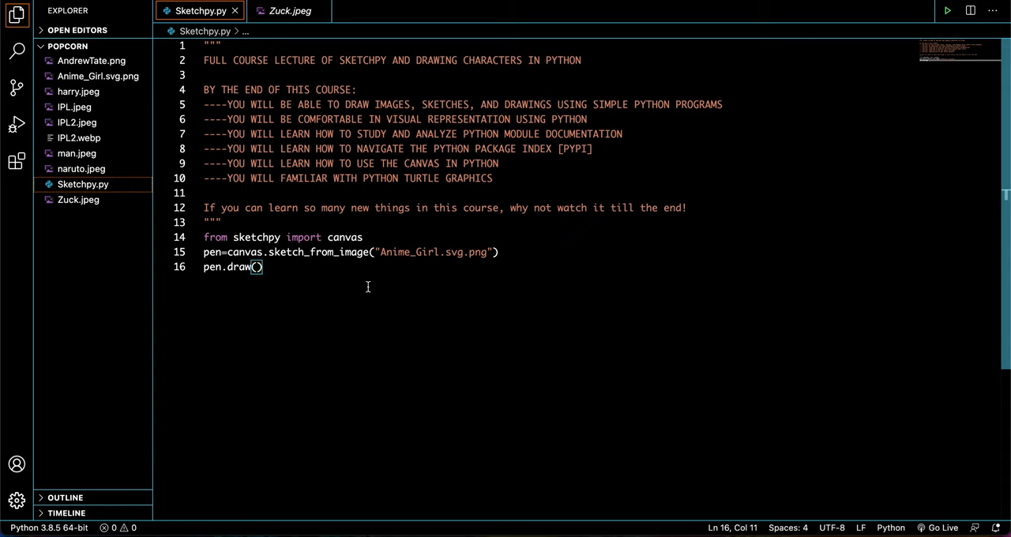
{"action": "key", "text": "super+Tab"}
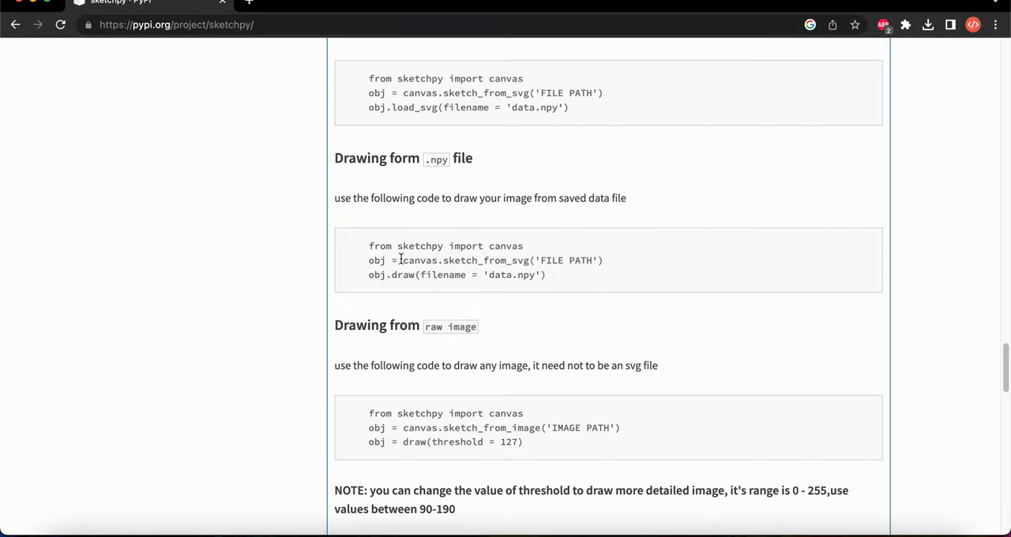
{"action": "key", "text": "ctrl+t"}
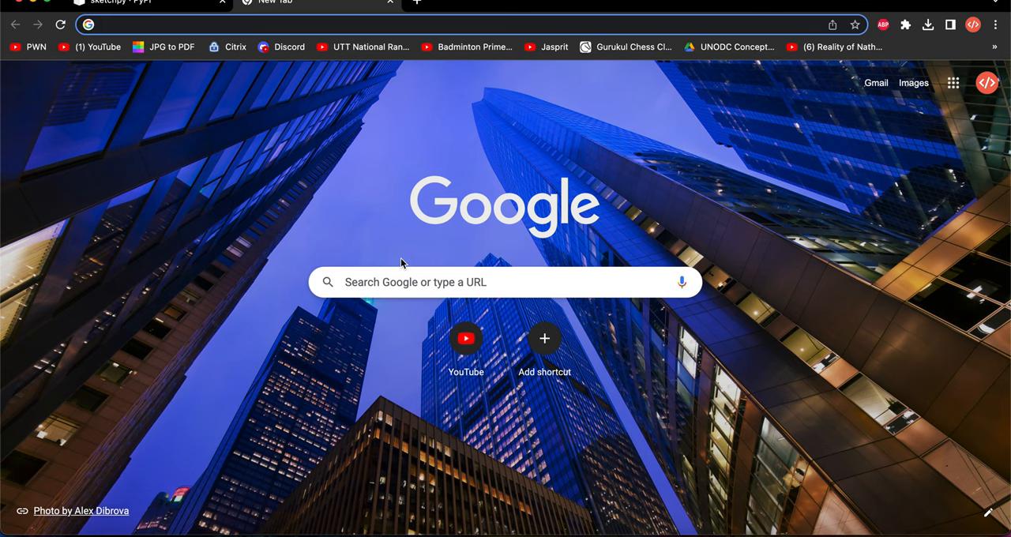
{"action": "type", "text": "virat kohli"}
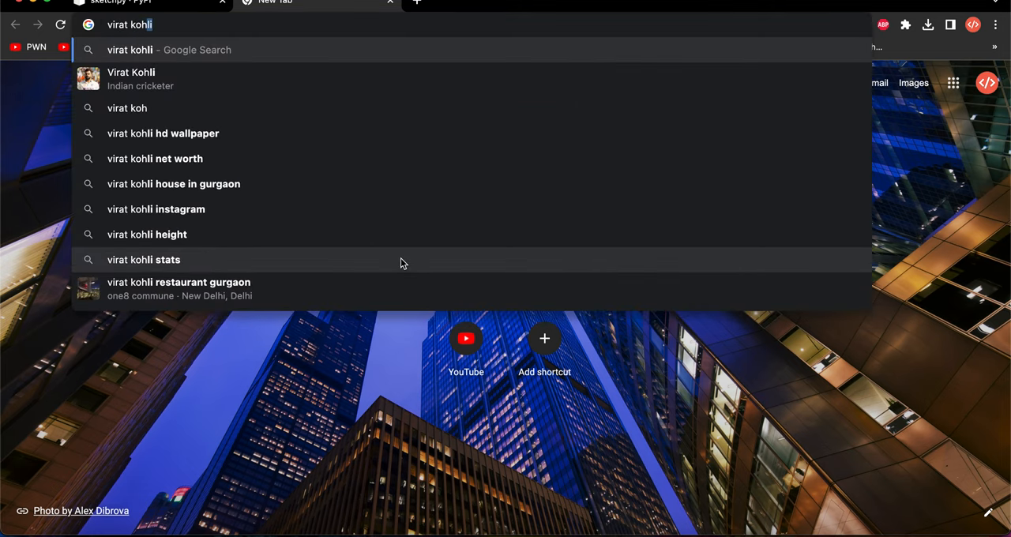
Search virat kohli images and save the blue-jersey Rediffmail photo as Kohli.jpeg.
{"action": "key", "text": "Return"}
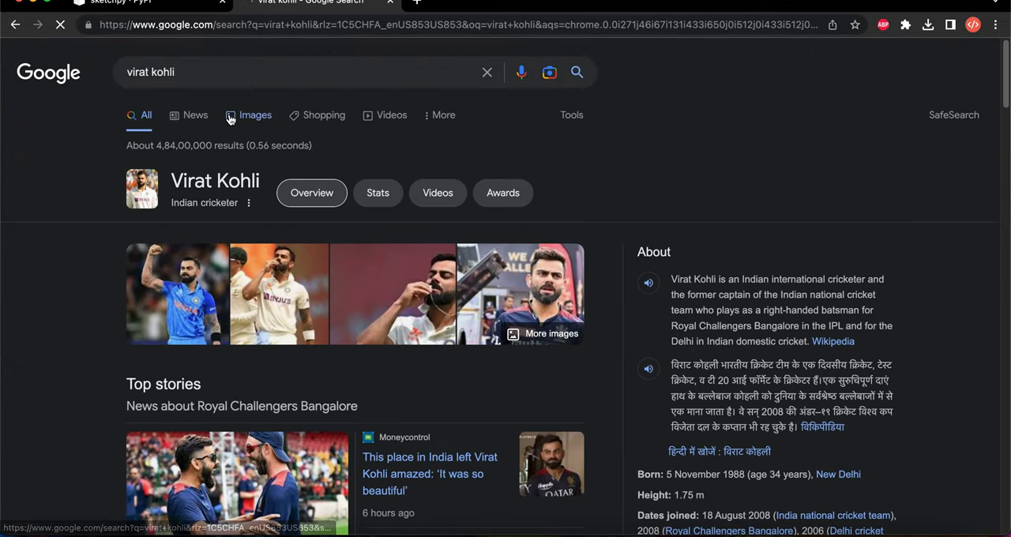
{"action": "left_click", "coordinate": [230, 117]}
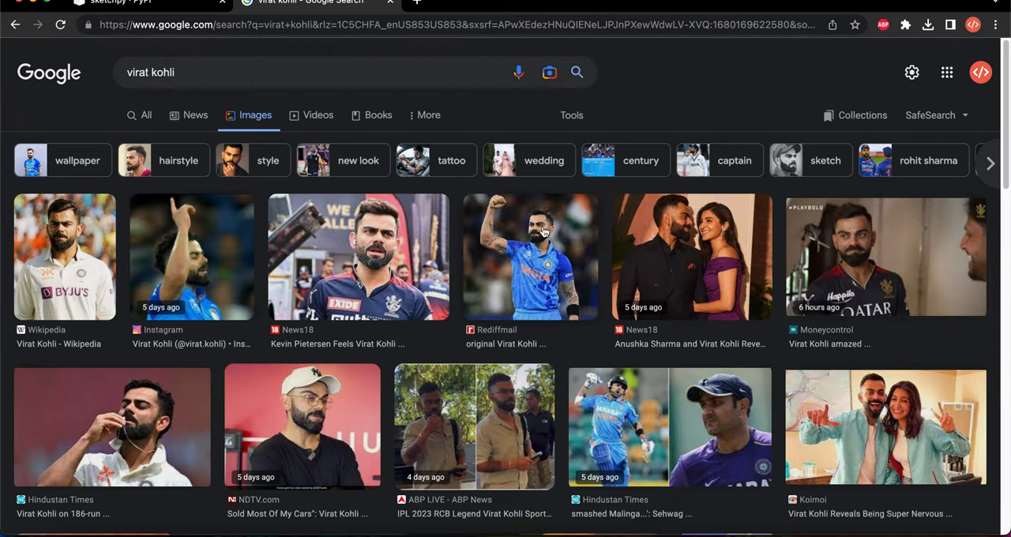
{"action": "left_click", "coordinate": [534, 236]}
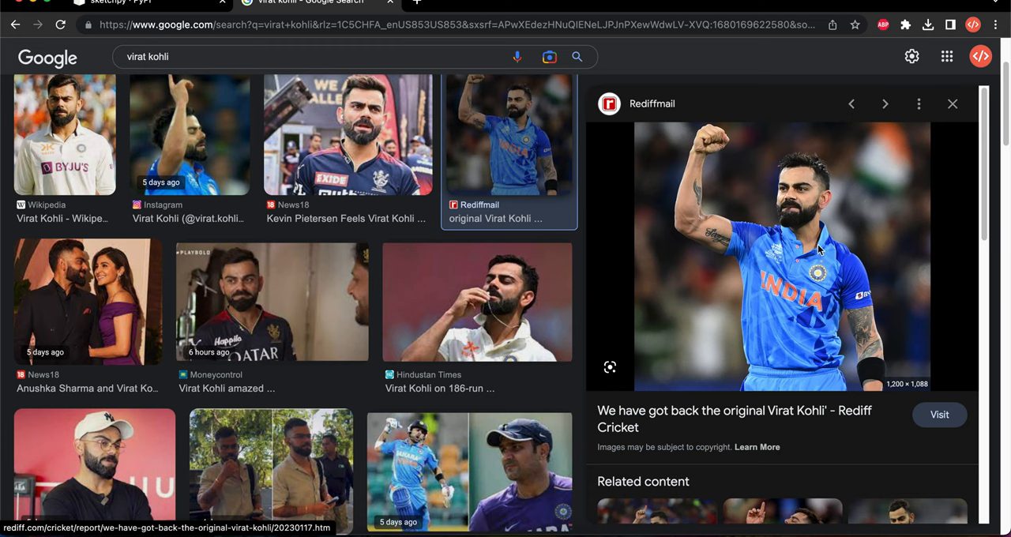
{"action": "right_click", "coordinate": [818, 242]}
{"action": "left_click", "coordinate": [861, 383]}
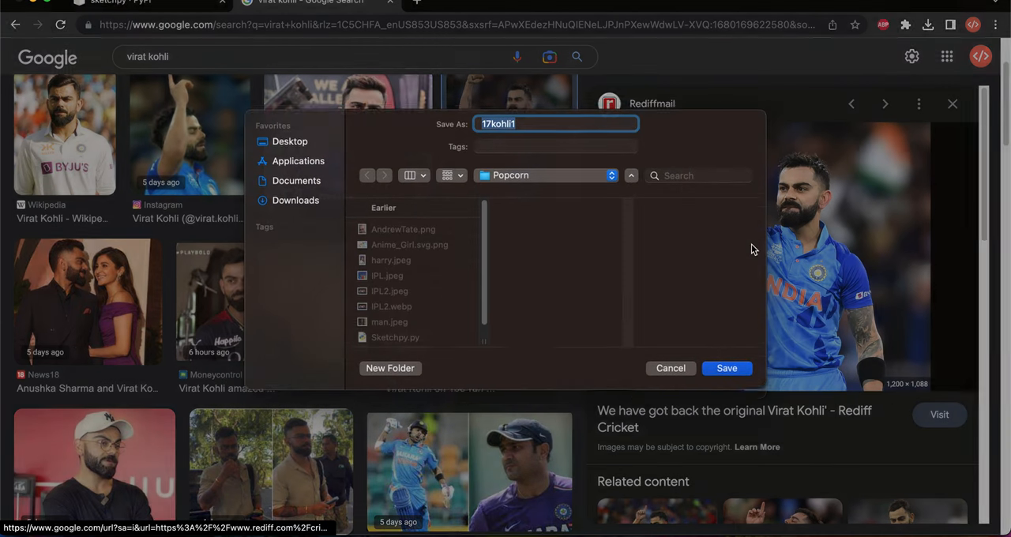
{"action": "key", "text": "BackSpace"}
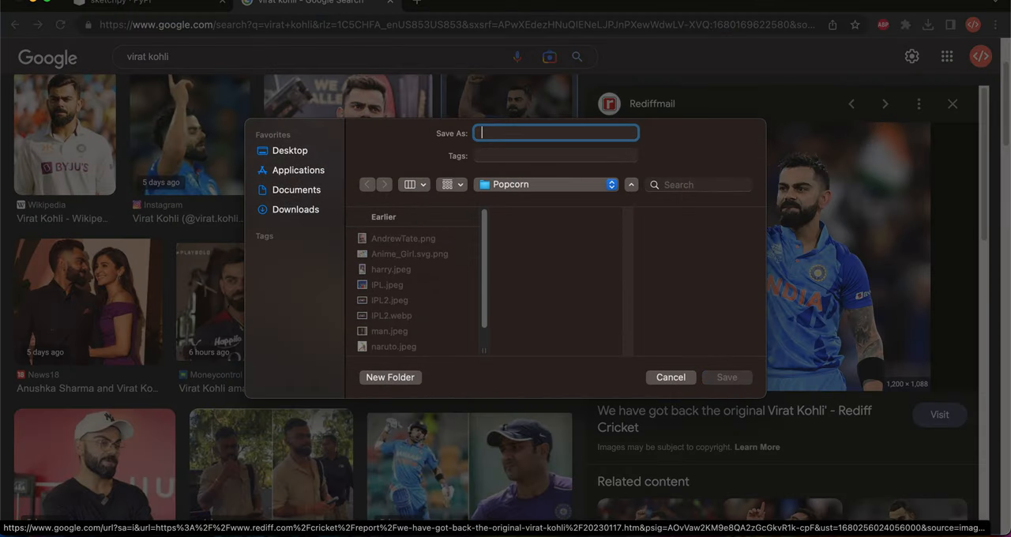
{"action": "type", "text": "Kohli"}
{"action": "key", "text": "Return"}
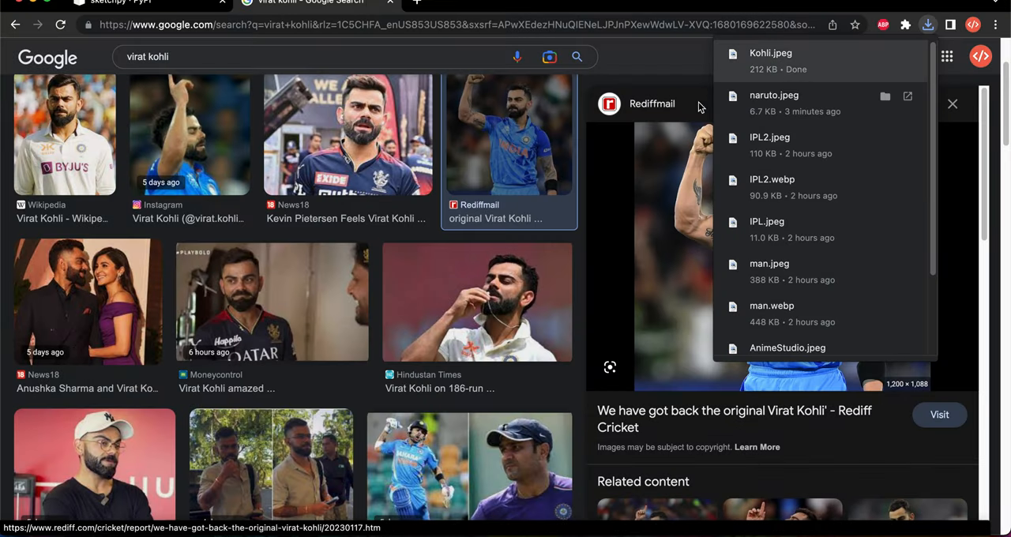
{"action": "left_click", "coordinate": [367, 160]}
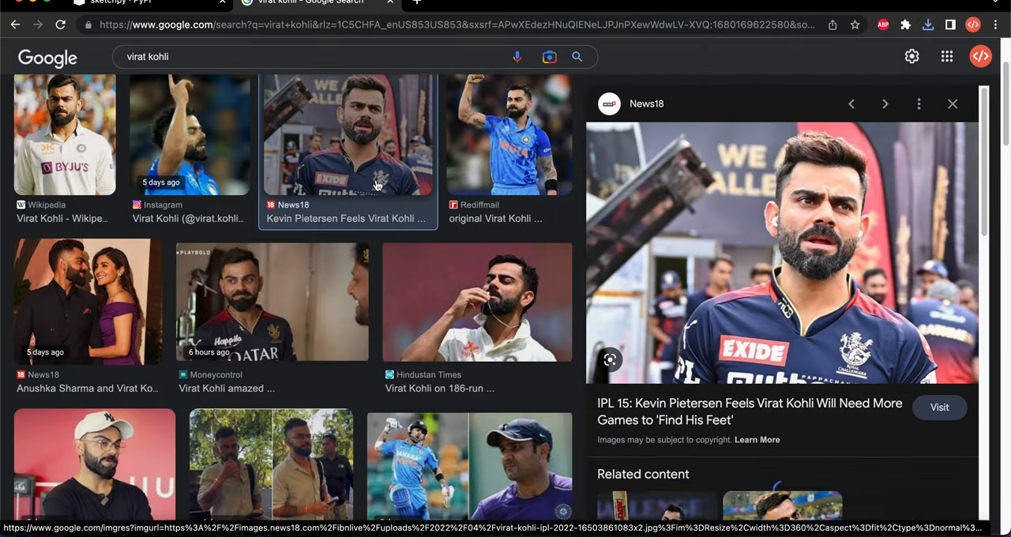
{"action": "scroll", "coordinate": [367, 160], "scroll_direction": "down", "scroll_amount": 3}
Change the query to virat kohli svg and run the search.
{"action": "left_click", "coordinate": [308, 56]}
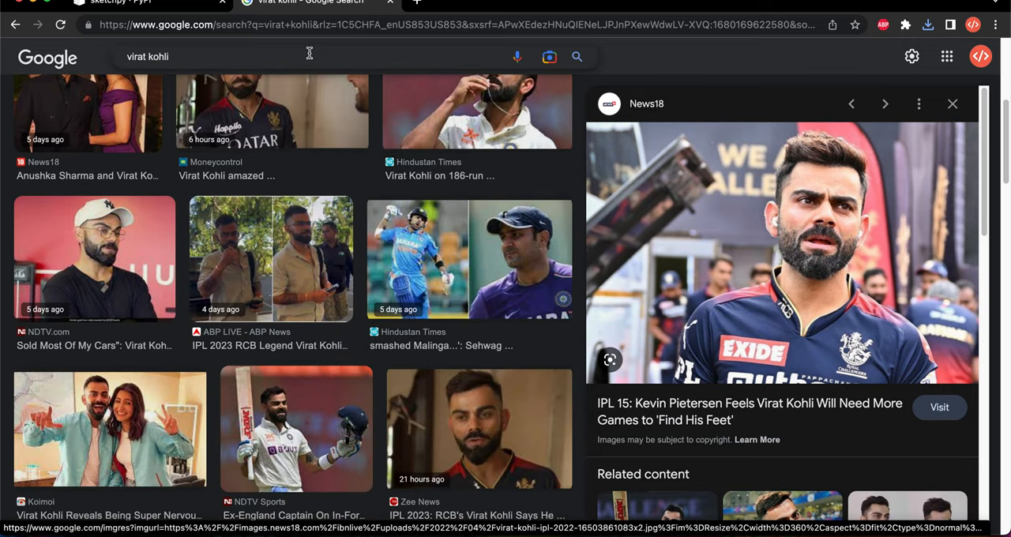
{"action": "type", "text": "svg"}
{"action": "key", "text": "Return"}
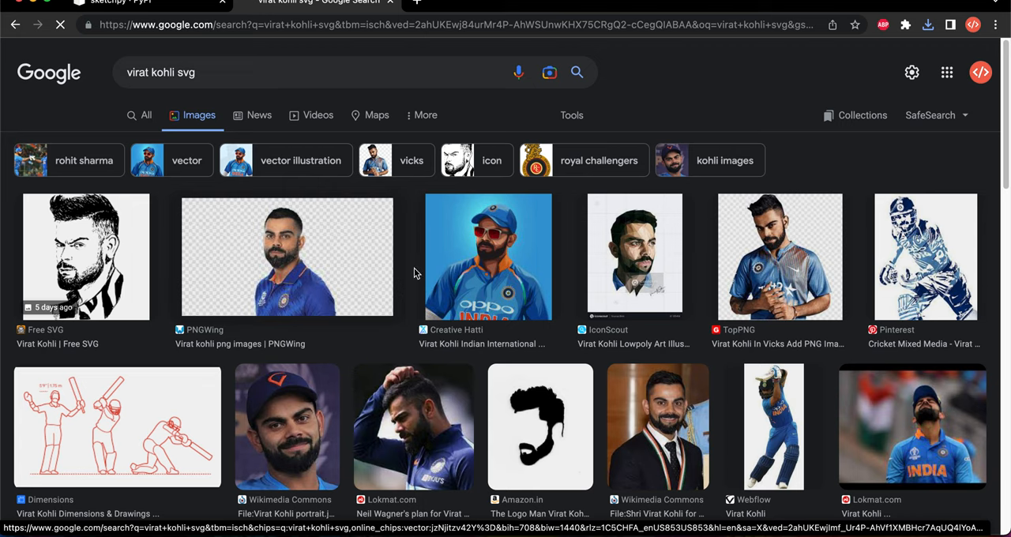
Save the PNGWing transparent-background Kohli photo as vk.png.
{"action": "left_click", "coordinate": [359, 266]}
{"action": "right_click", "coordinate": [743, 245]}
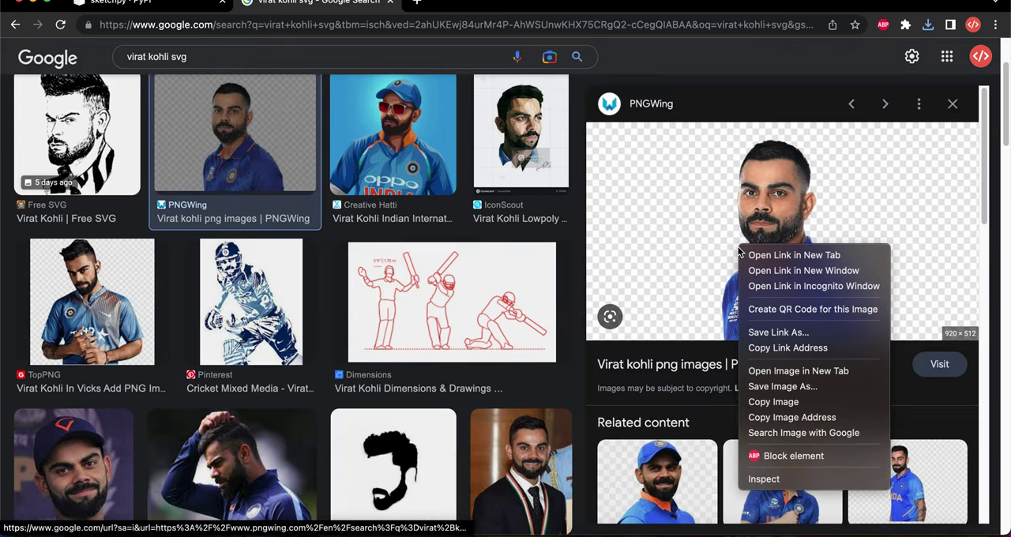
{"action": "left_click", "coordinate": [783, 386]}
{"action": "key", "text": "BackSpace"}
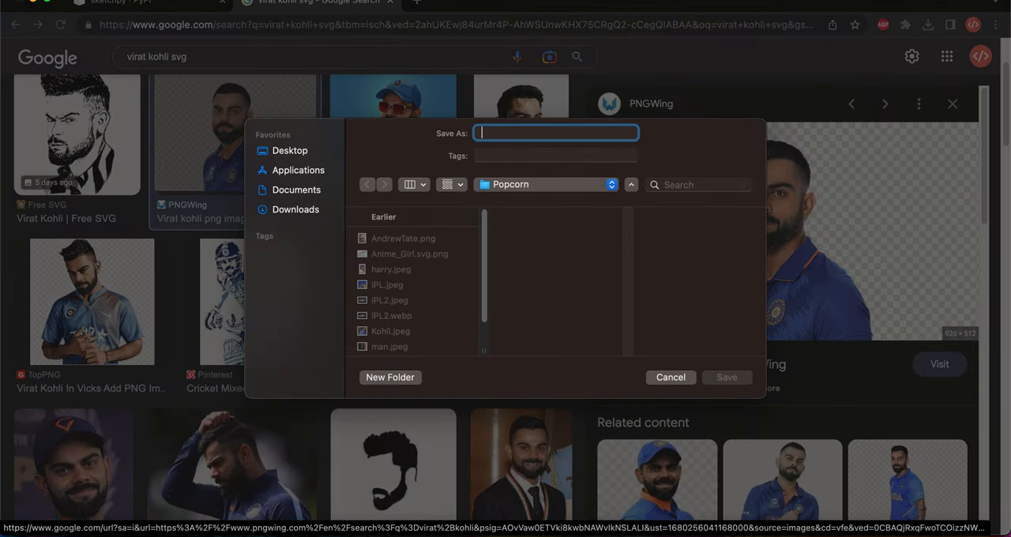
{"action": "type", "text": "vk"}
{"action": "key", "text": "Return"}
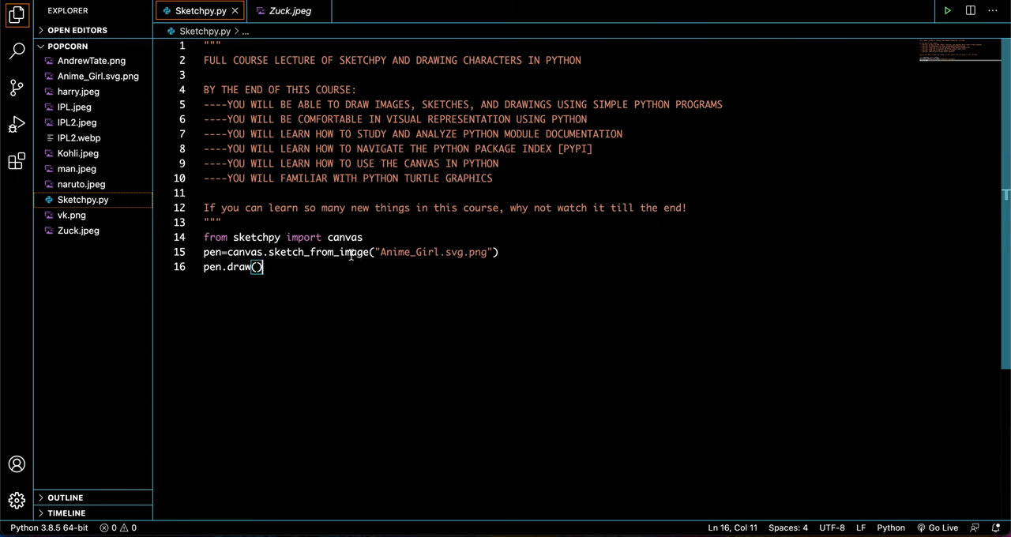
{"action": "key", "text": "super+Tab"}
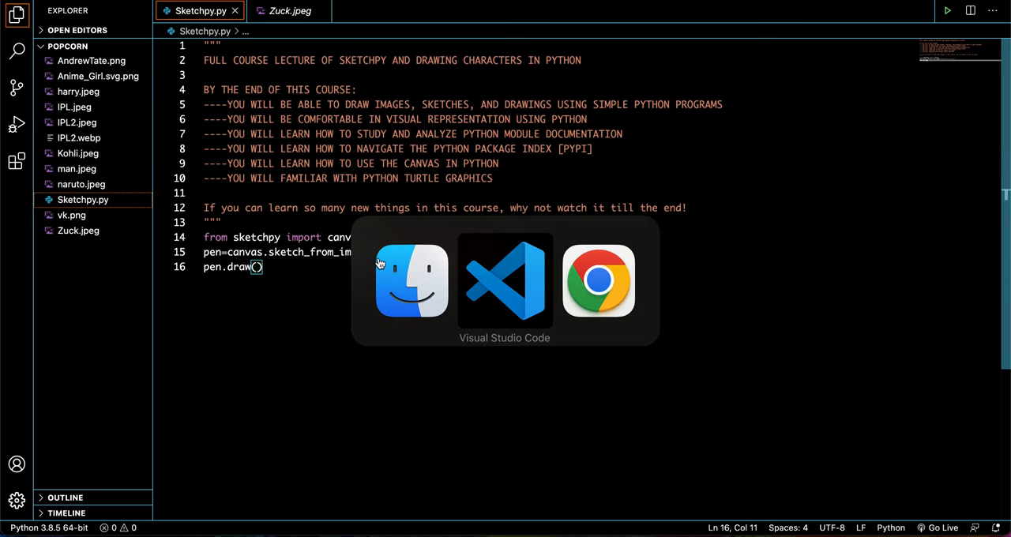
{"action": "scroll", "coordinate": [380, 263], "scroll_direction": "down", "scroll_amount": 3}
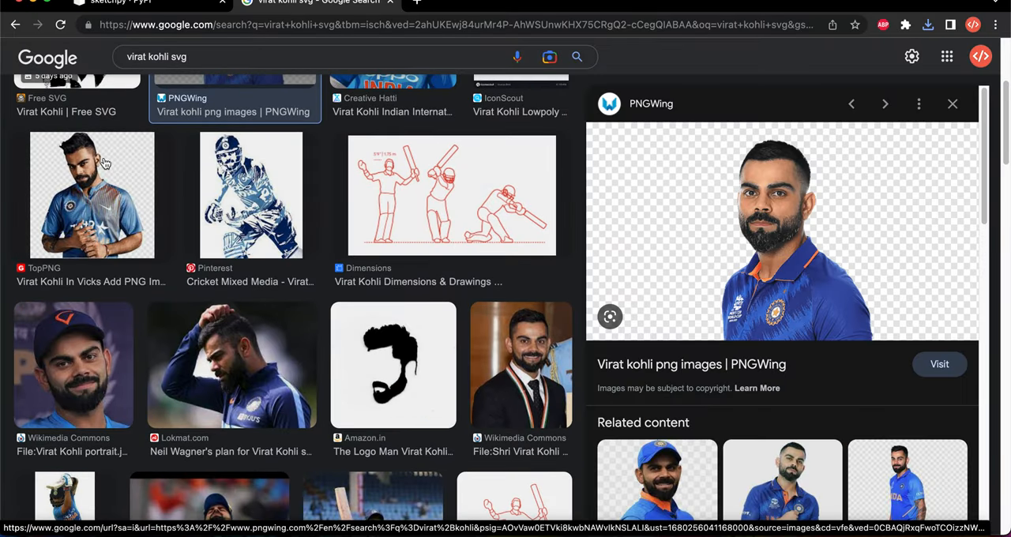
Save the Lokmat.com Kohli photo as vk.jpeg and return to the editor.
{"action": "left_click", "coordinate": [91, 197]}
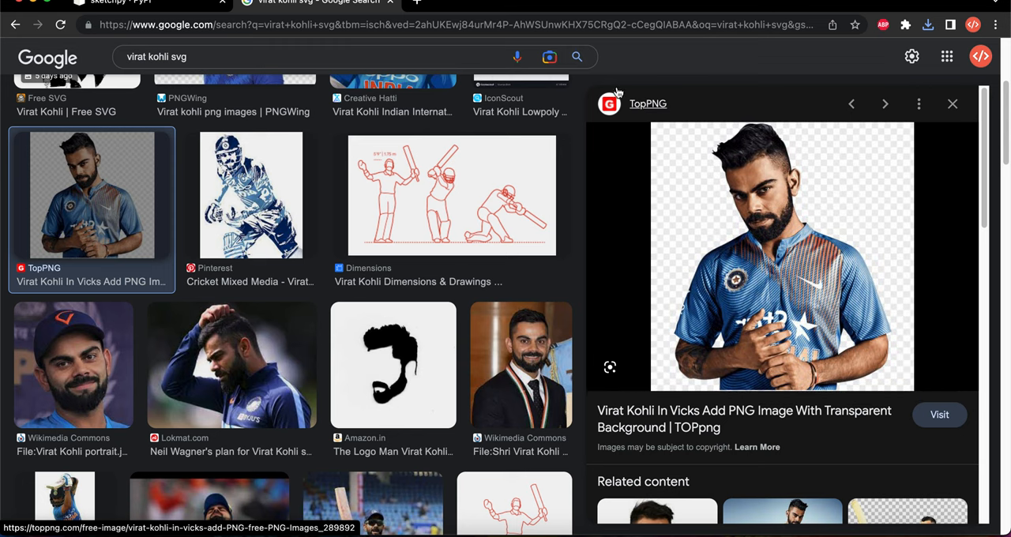
{"action": "key", "text": "Down"}
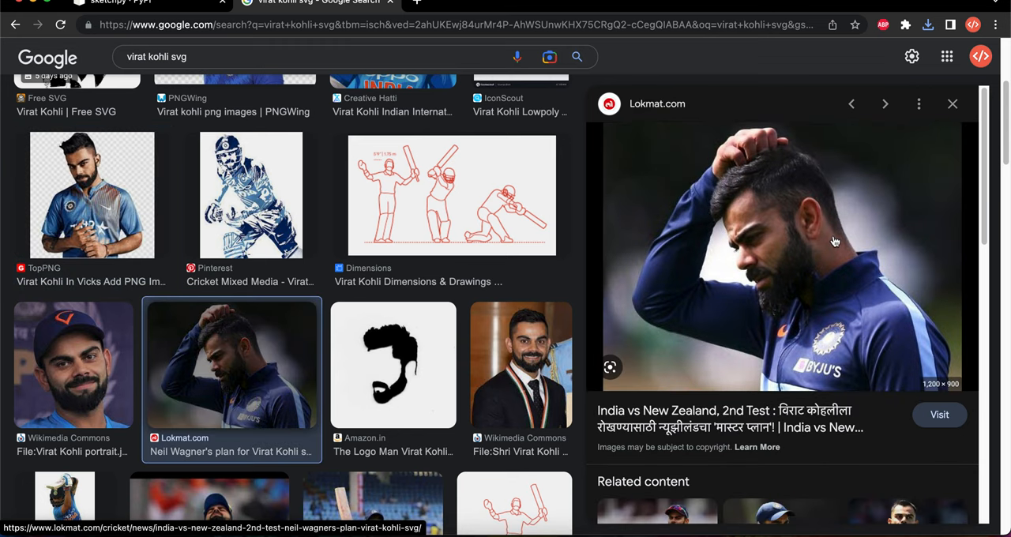
{"action": "right_click", "coordinate": [833, 239]}
{"action": "left_click", "coordinate": [877, 376]}
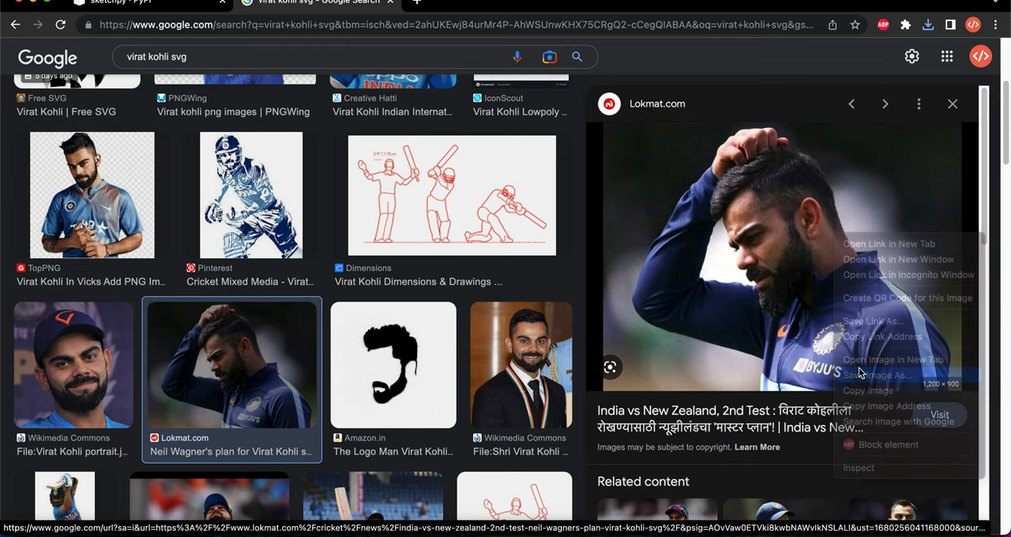
{"action": "type", "text": "vk"}
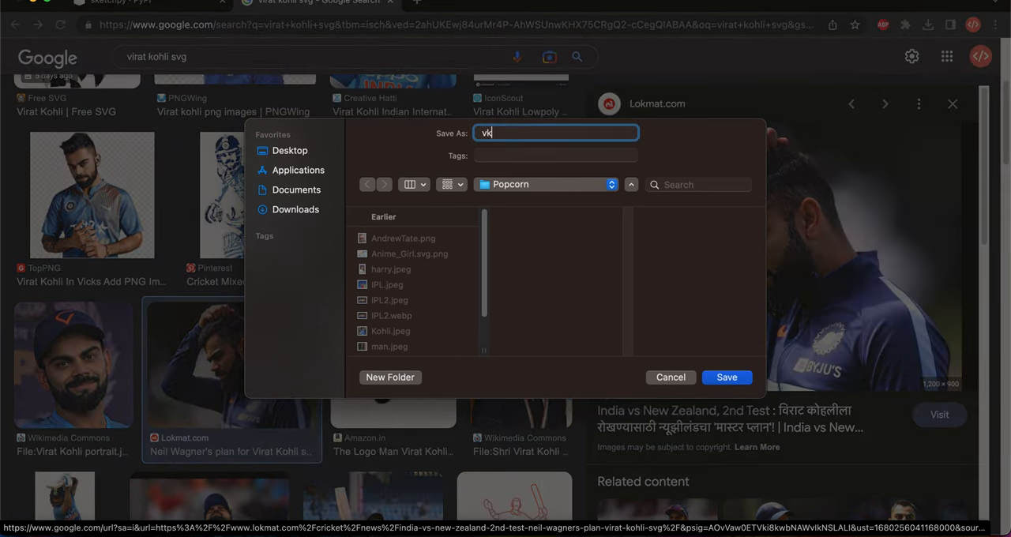
{"action": "key", "text": "Return"}
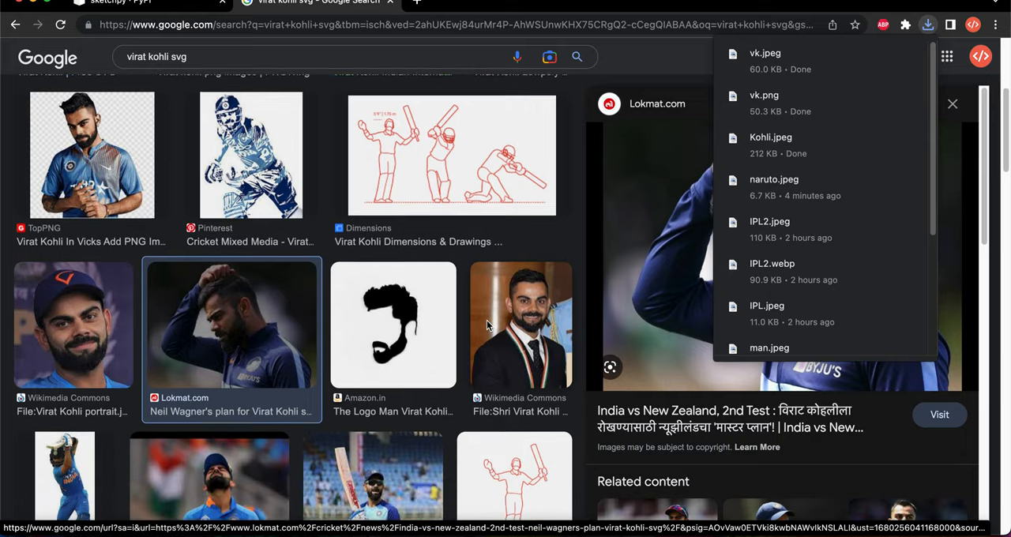
{"action": "scroll", "coordinate": [486, 319], "scroll_direction": "down", "scroll_amount": 5}
{"action": "key", "text": "super+Tab"}
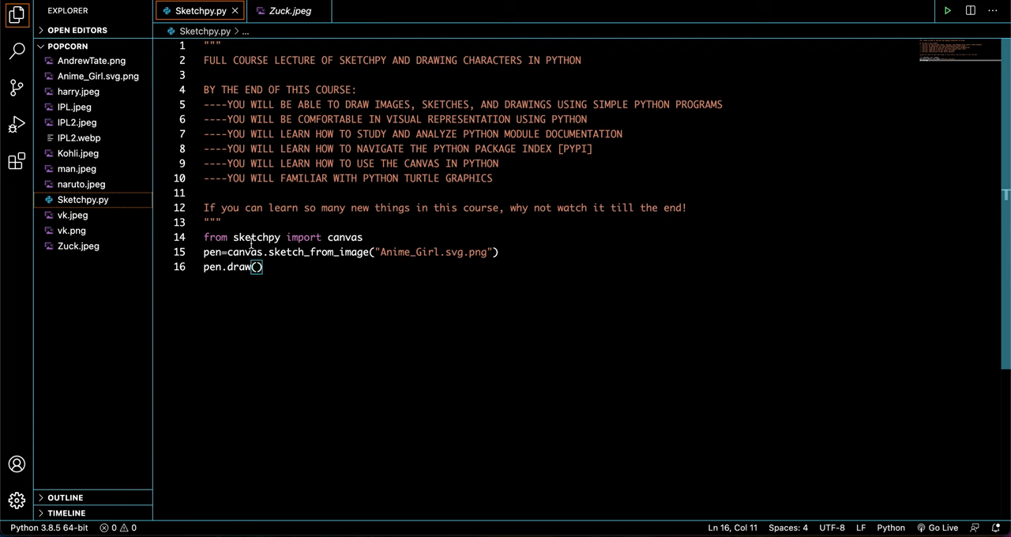
Preview IPL2.webp, open a new browser tab, then reopen Sketchpy.py in the editor.
{"action": "left_click", "coordinate": [79, 138]}
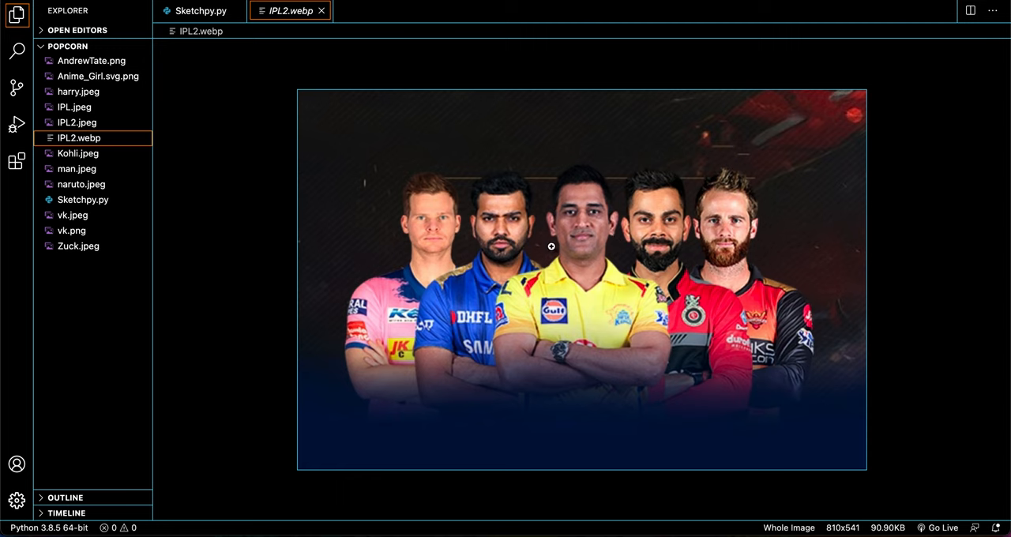
{"action": "key", "text": "super+Tab"}
{"action": "key", "text": "Tab"}
{"action": "key", "text": "super+t"}
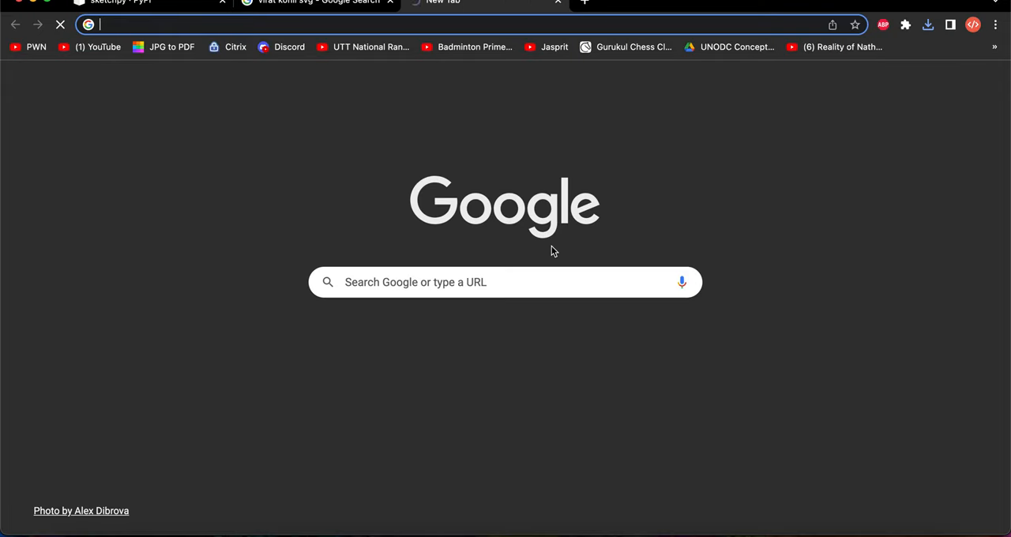
{"action": "key", "text": "super+Tab"}
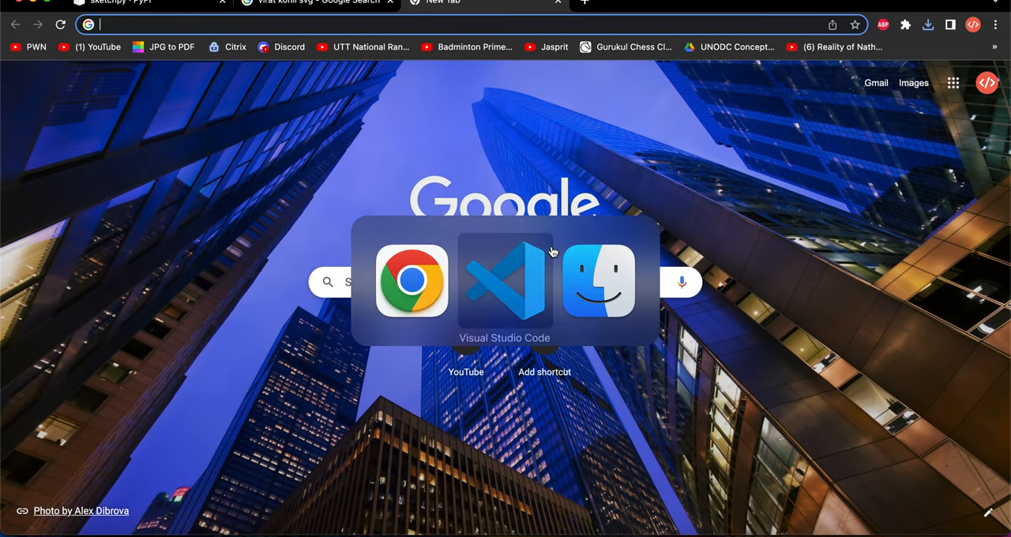
{"action": "key", "text": "super+Tab"}
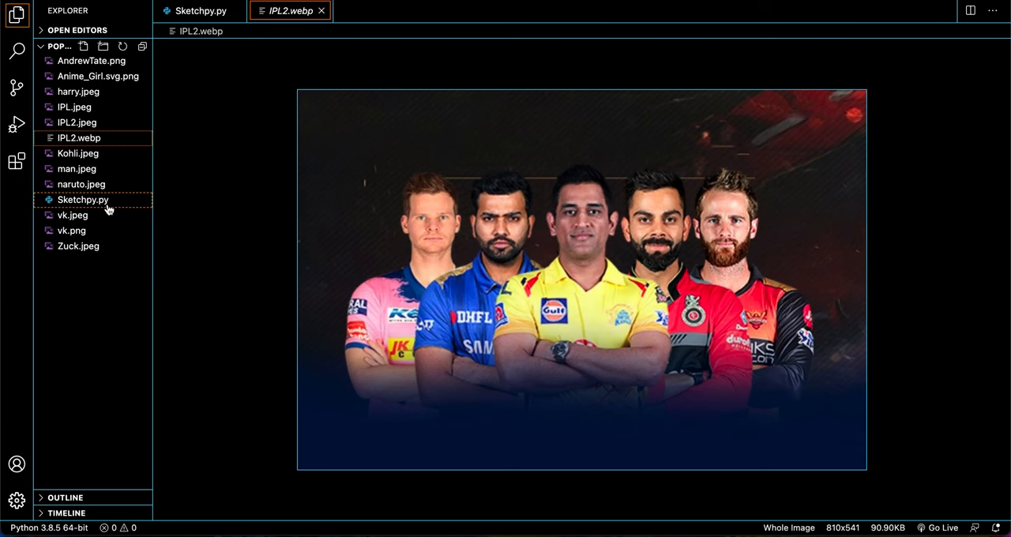
{"action": "left_click", "coordinate": [112, 202]}
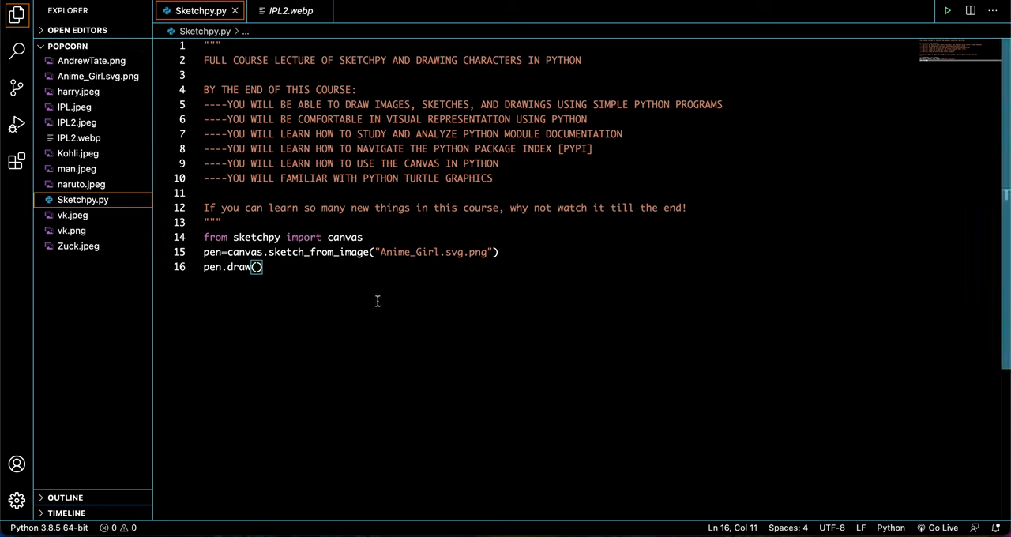
Search webp to jpg and open CloudConvert's file chooser.
{"action": "key", "text": "super+Tab"}
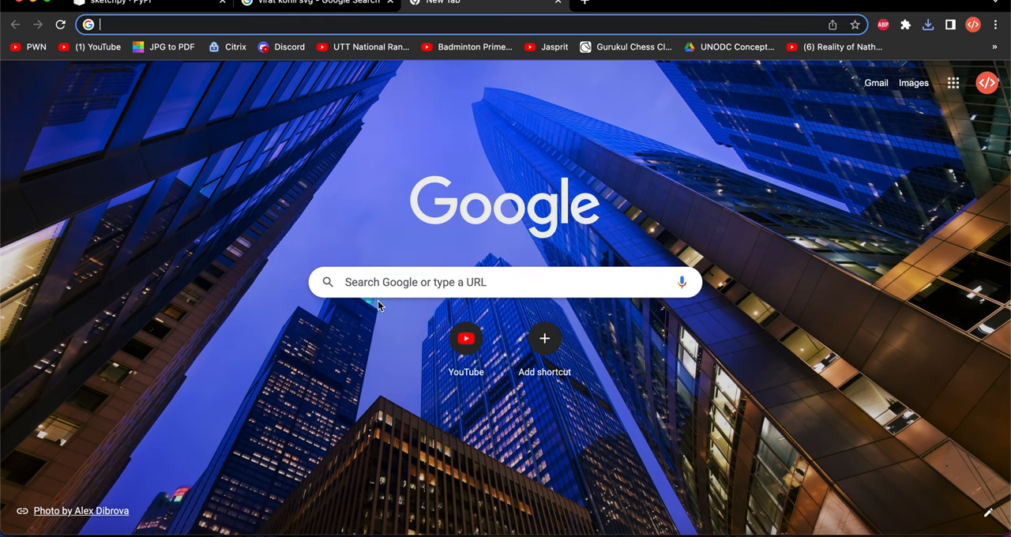
{"action": "type", "text": "webp"}
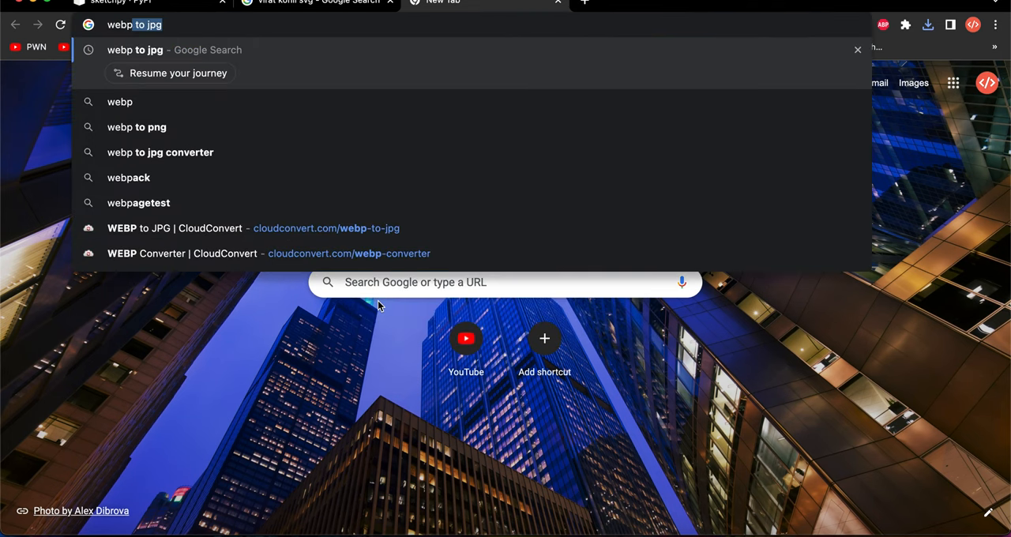
{"action": "key", "text": "Return"}
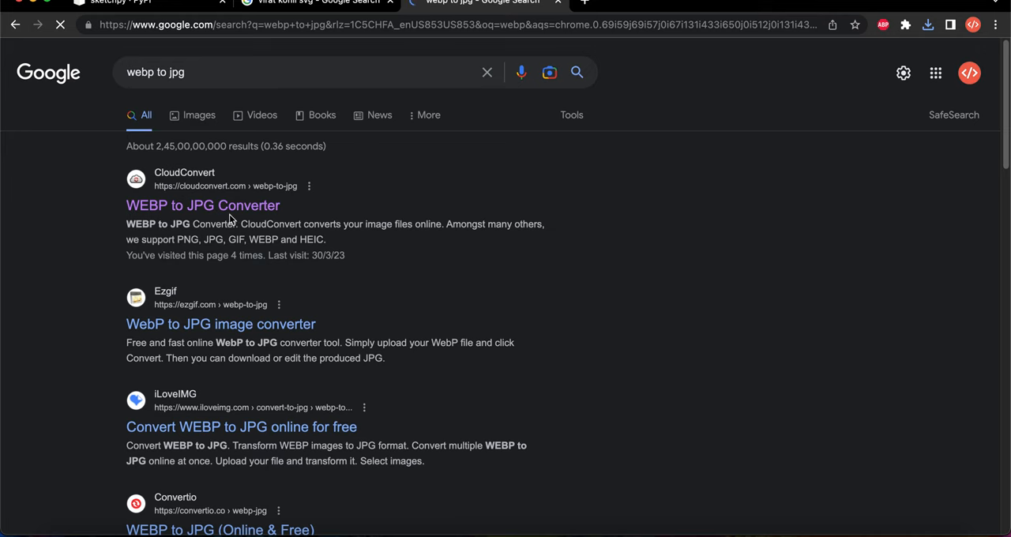
{"action": "left_click", "coordinate": [203, 206]}
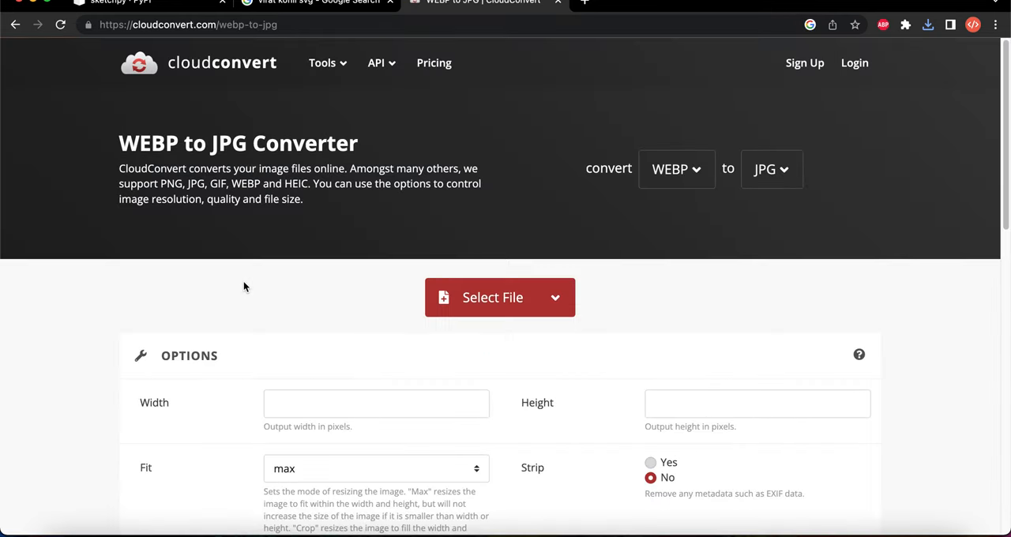
{"action": "left_click", "coordinate": [459, 311]}
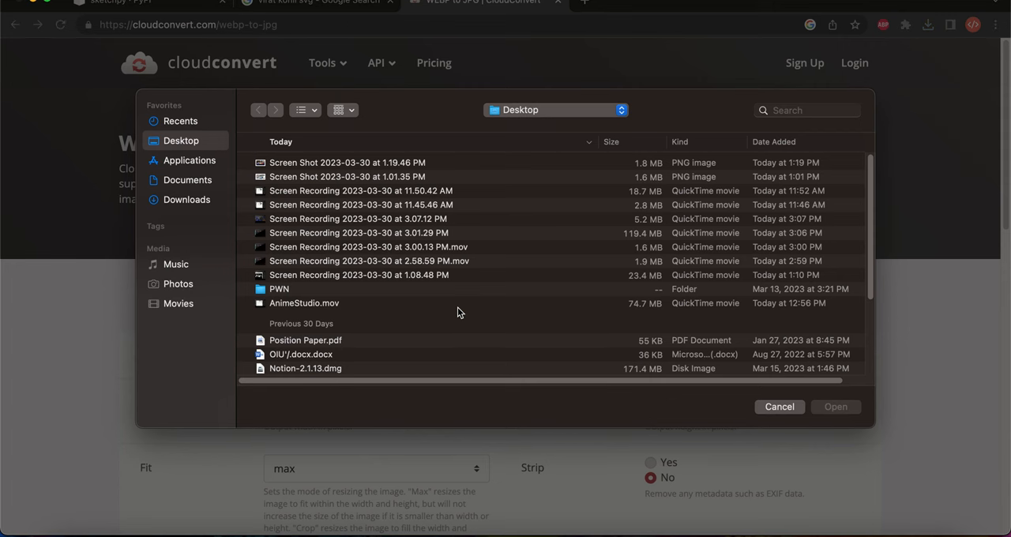
{"action": "scroll", "coordinate": [291, 212], "scroll_direction": "down", "scroll_amount": 5}
{"action": "scroll", "coordinate": [291, 212], "scroll_direction": "up", "scroll_amount": 2}
Pick IPL2.webp from Popcorn and convert; blocked by the credit limit, return to the script.
{"action": "left_click", "coordinate": [299, 202]}
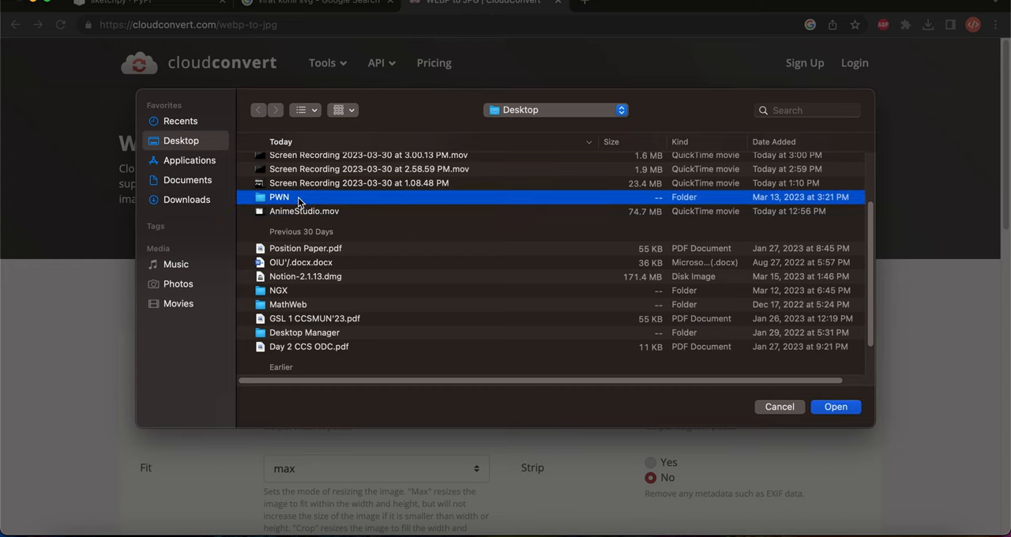
{"action": "double_click", "coordinate": [299, 201]}
{"action": "double_click", "coordinate": [292, 163]}
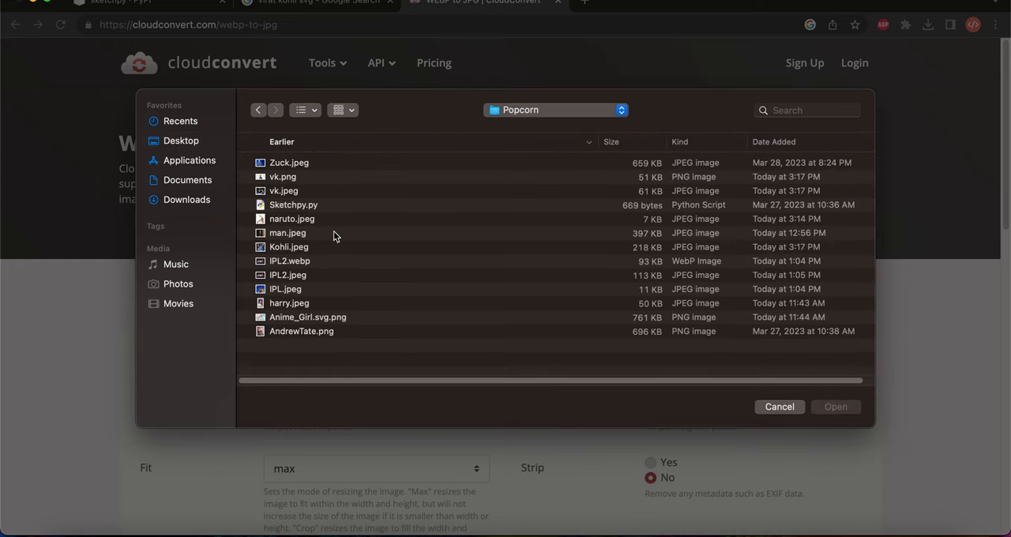
{"action": "left_click", "coordinate": [304, 262]}
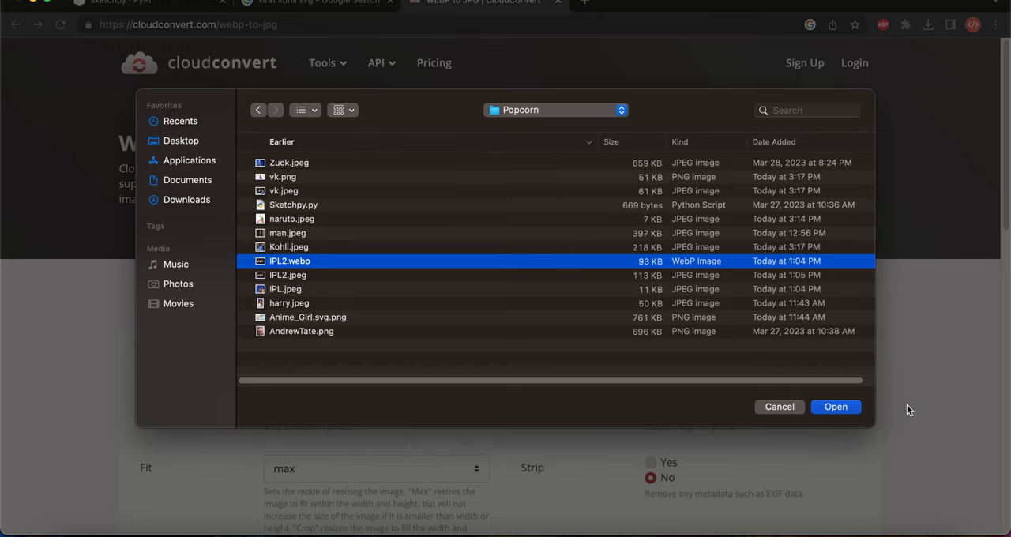
{"action": "left_click", "coordinate": [836, 407]}
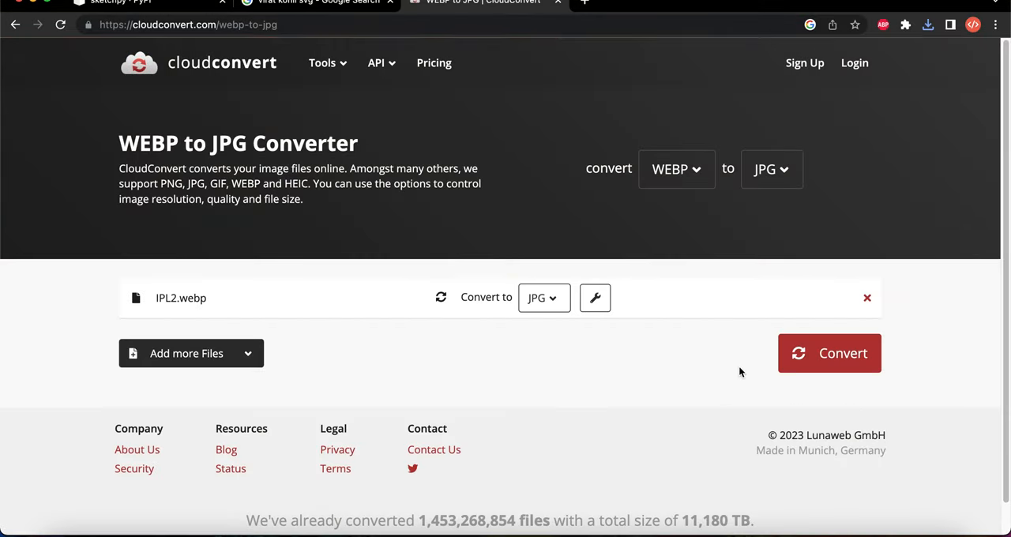
{"action": "left_click", "coordinate": [812, 357]}
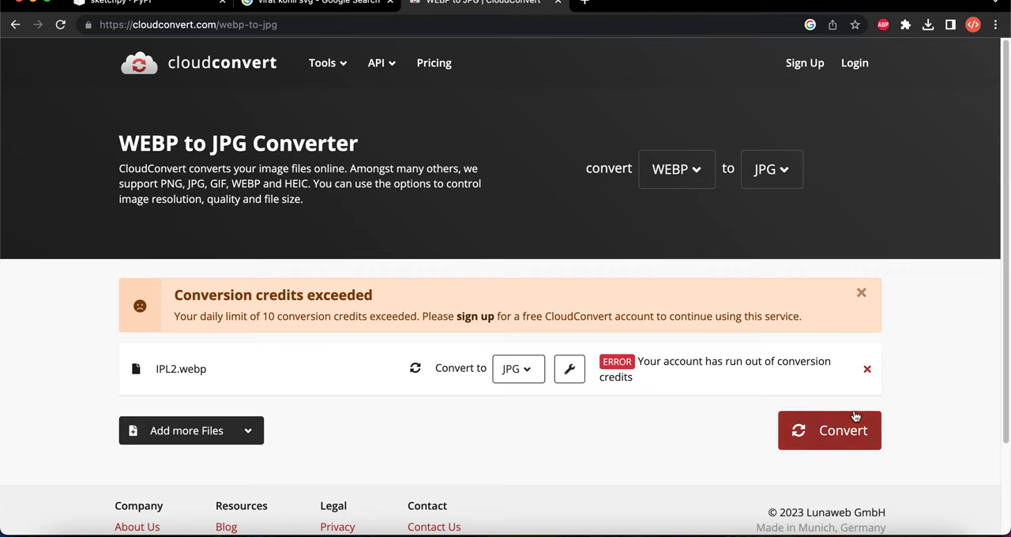
{"action": "key", "text": "ctrl+shift+Tab"}
{"action": "key", "text": "super+Tab"}
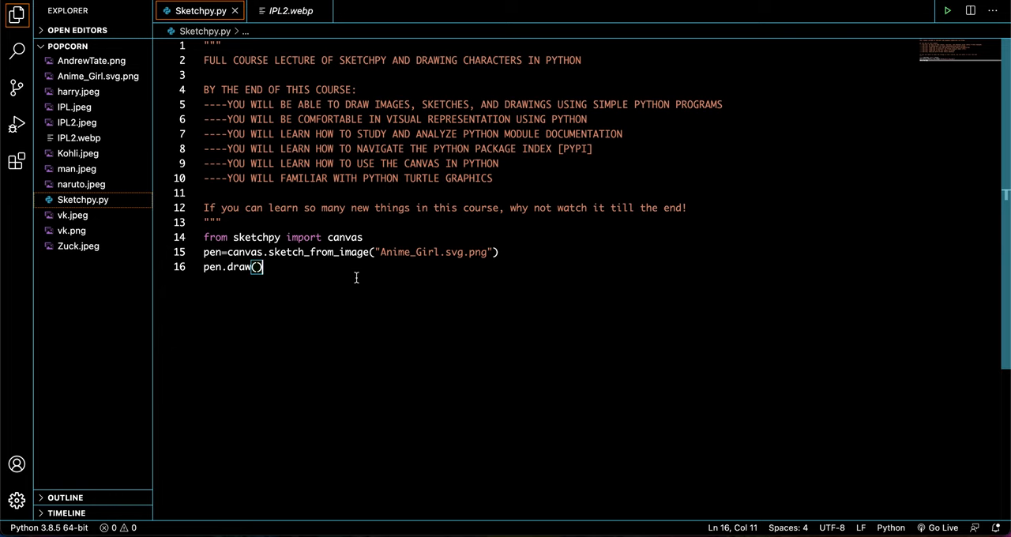
In a new Chrome tab, search Google for cricket field drawing, then refine toward cricket stadium drawing.
{"action": "key", "text": "super+Tab"}
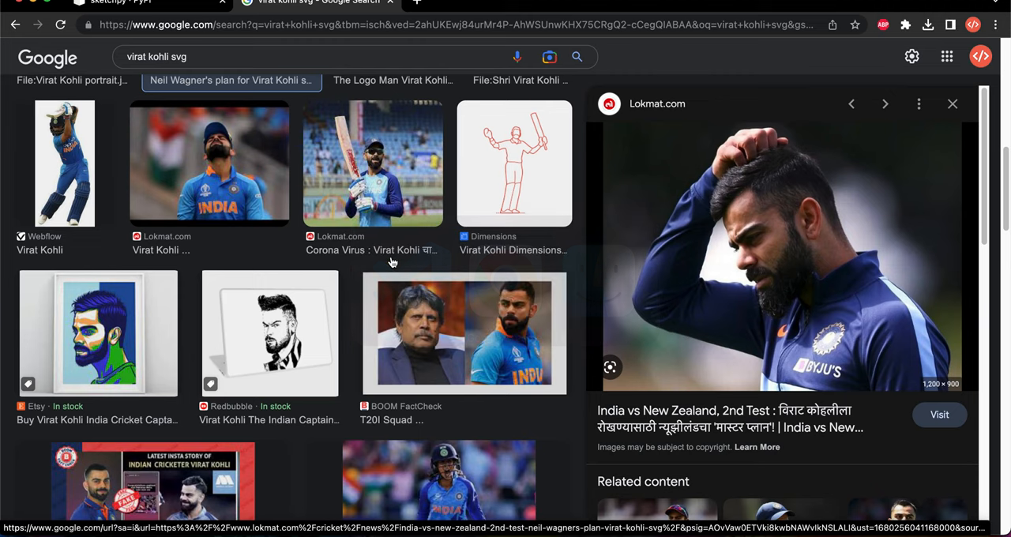
{"action": "key", "text": "super+t"}
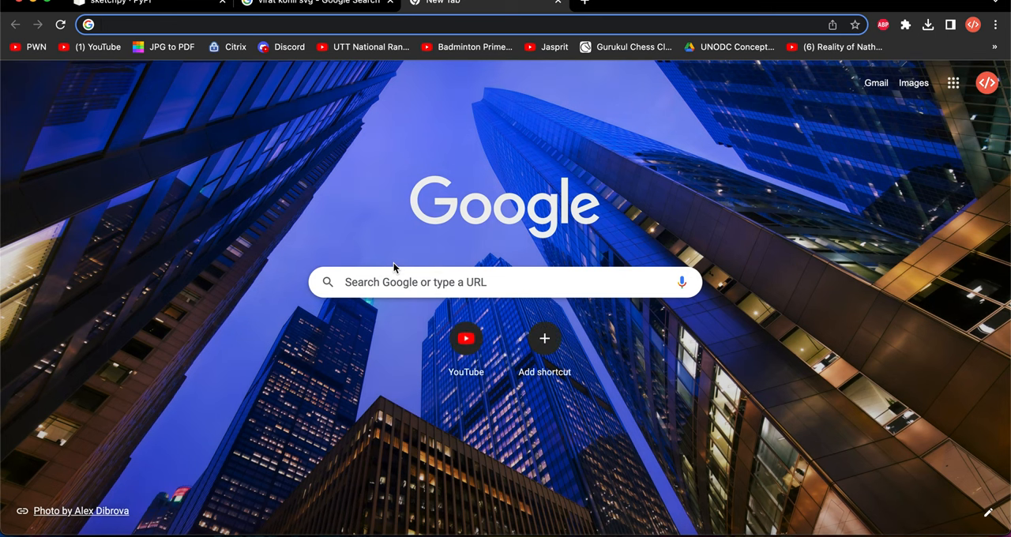
{"action": "type", "text": "c"}
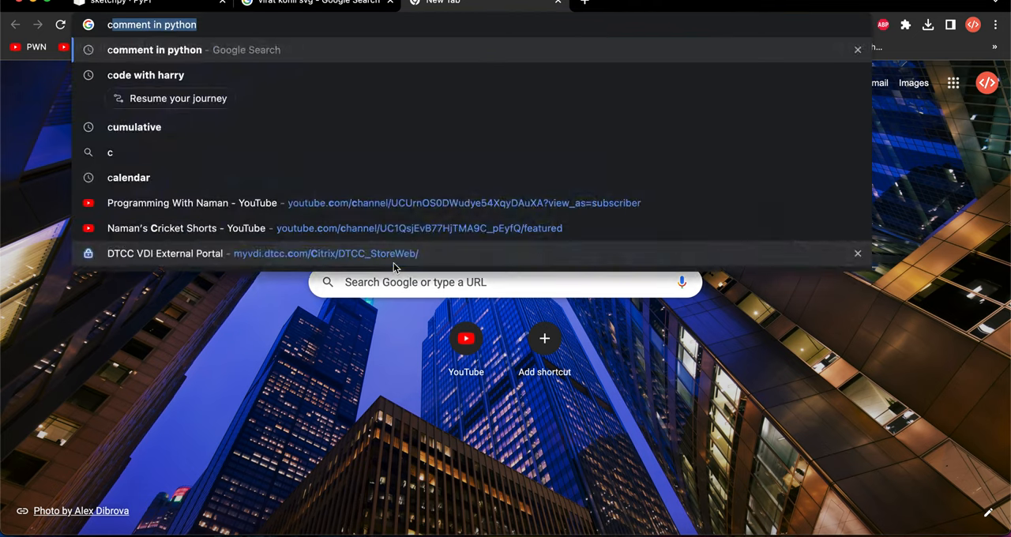
{"action": "type", "text": "ricket field"}
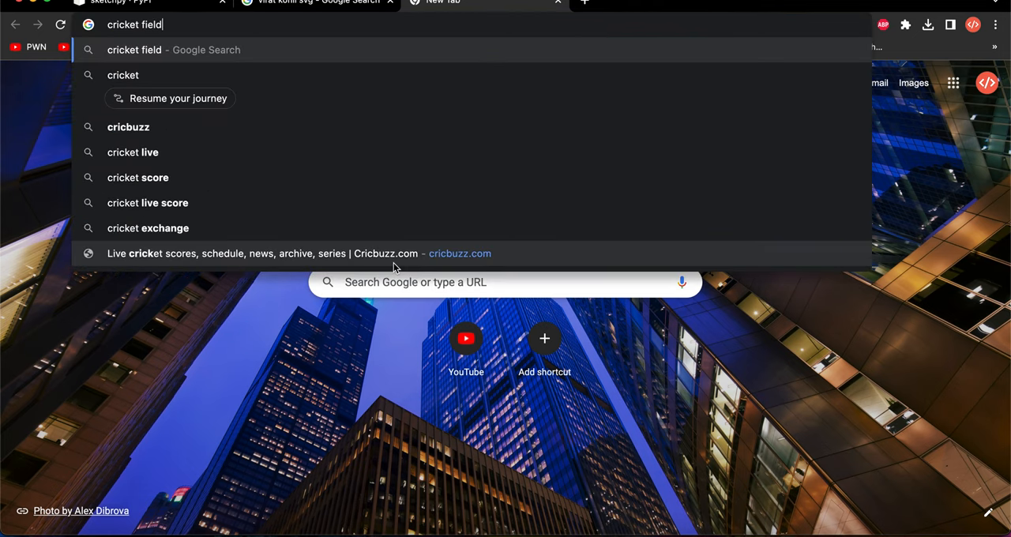
{"action": "key", "text": "Return"}
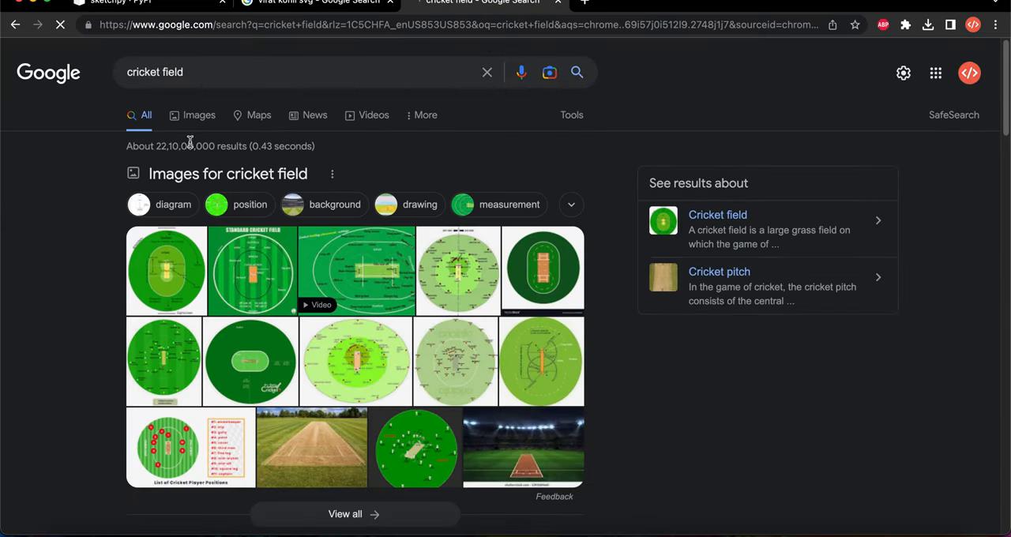
{"action": "left_click", "coordinate": [273, 72]}
{"action": "type", "text": "a"}
{"action": "key", "text": "BackSpace"}
{"action": "key", "text": "BackSpace"}
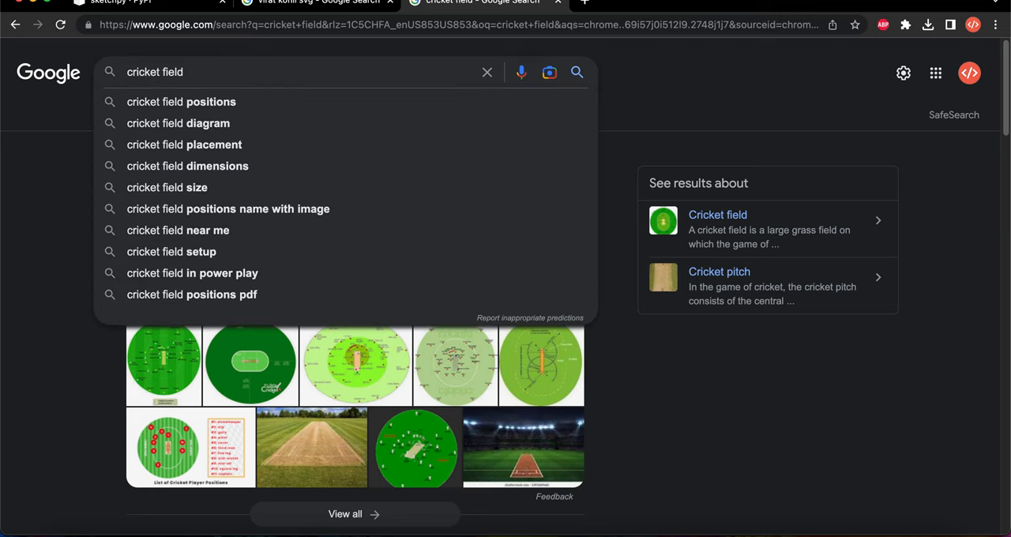
{"action": "type", "text": " drawing"}
{"action": "key", "text": "Return"}
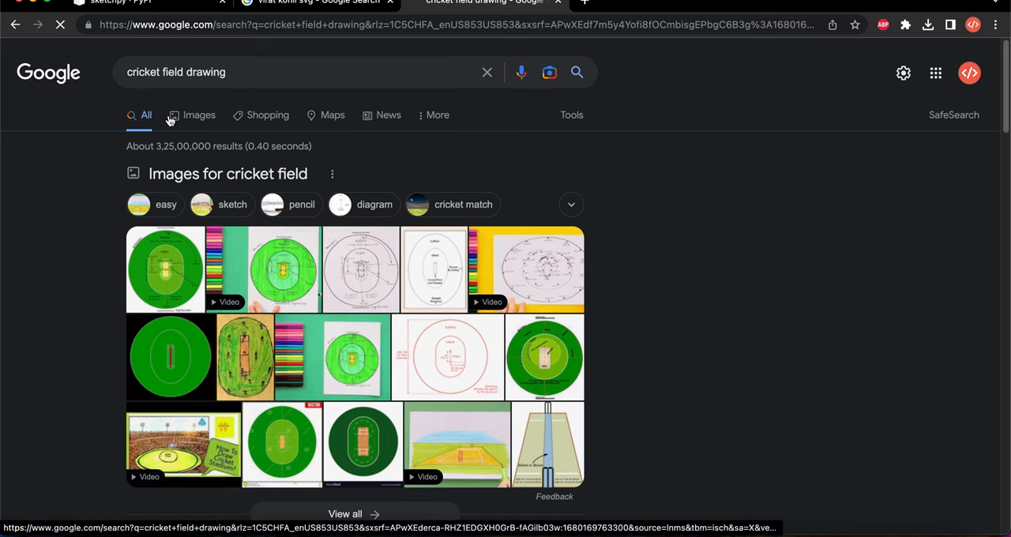
{"action": "double_click", "coordinate": [162, 75]}
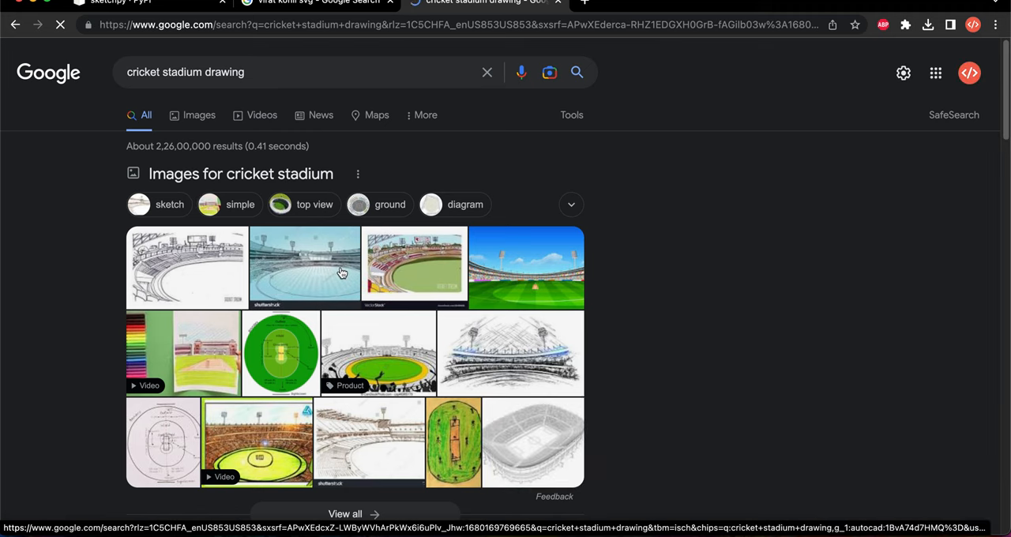
Save the colourful cricket stadium illustration as stadium.jpeg in the Popcorn folder.
{"action": "left_click", "coordinate": [526, 269]}
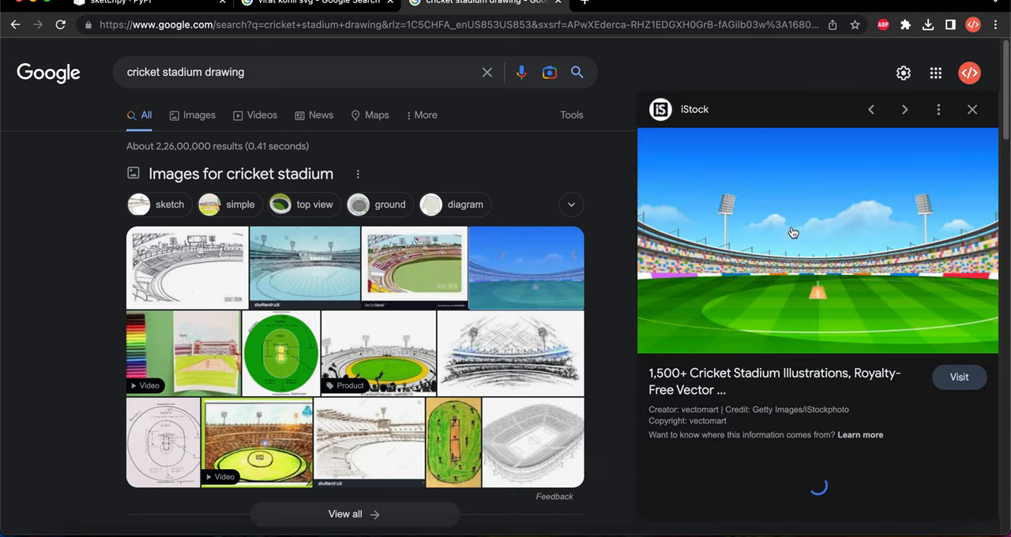
{"action": "right_click", "coordinate": [795, 232]}
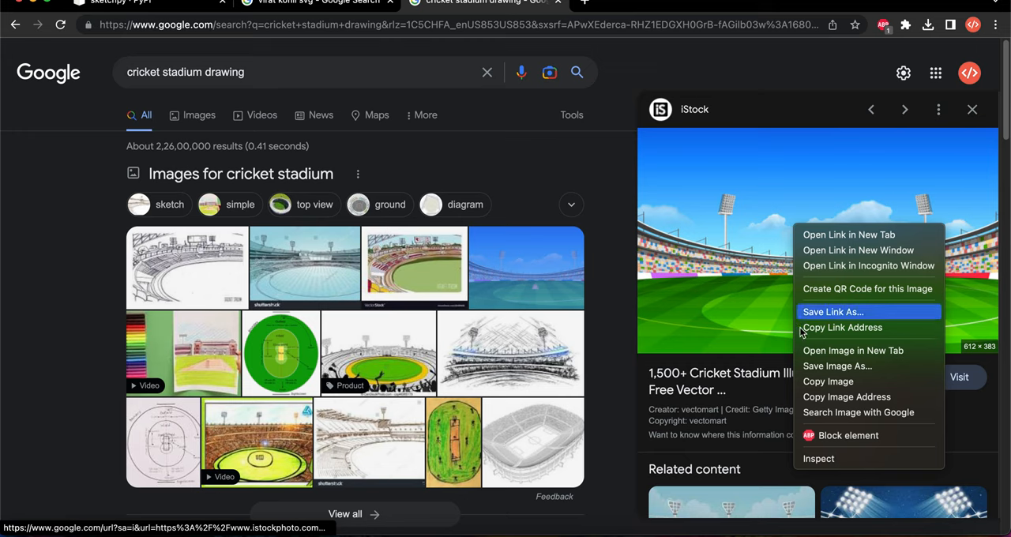
{"action": "left_click", "coordinate": [837, 365]}
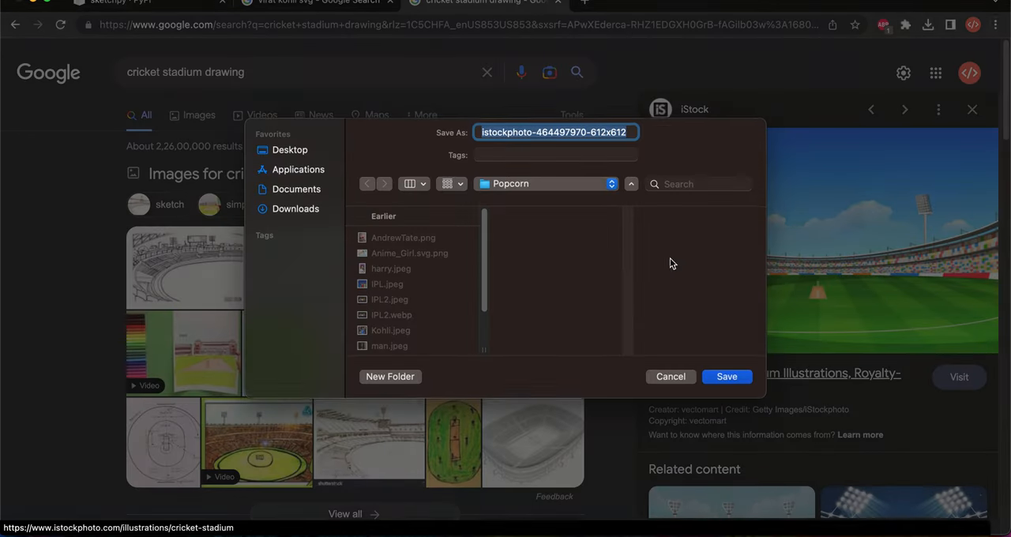
{"action": "type", "text": "stadium"}
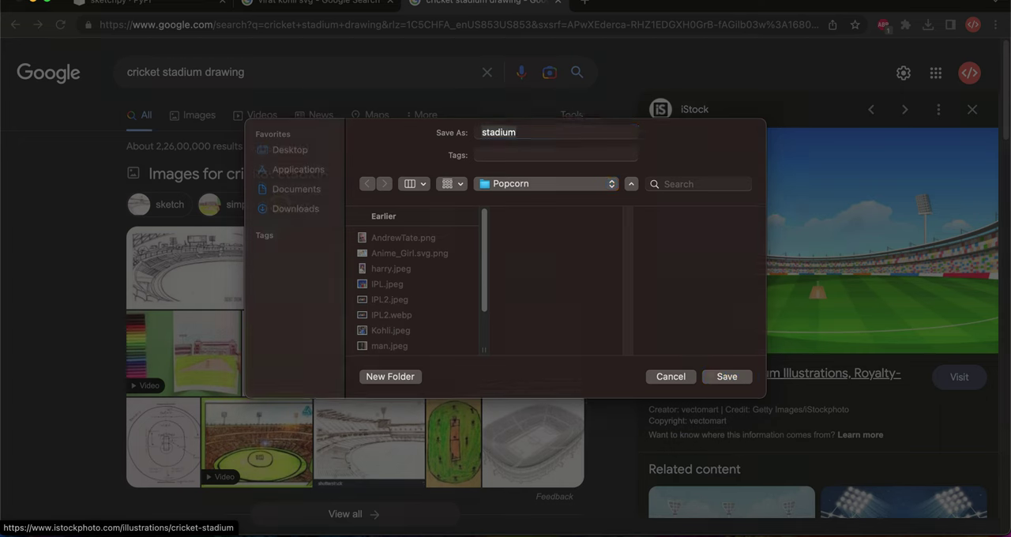
{"action": "key", "text": "Return"}
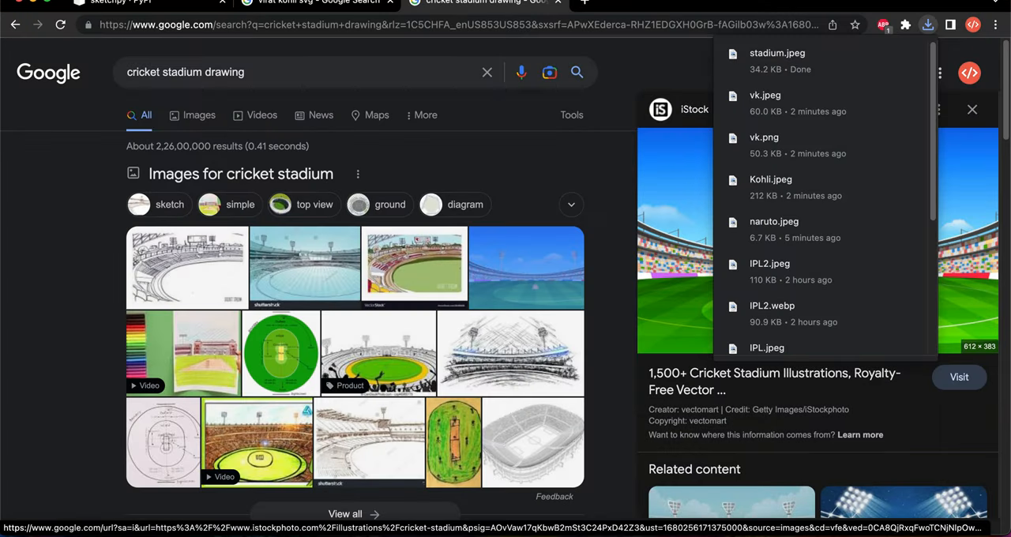
{"action": "key", "text": "super+Tab"}
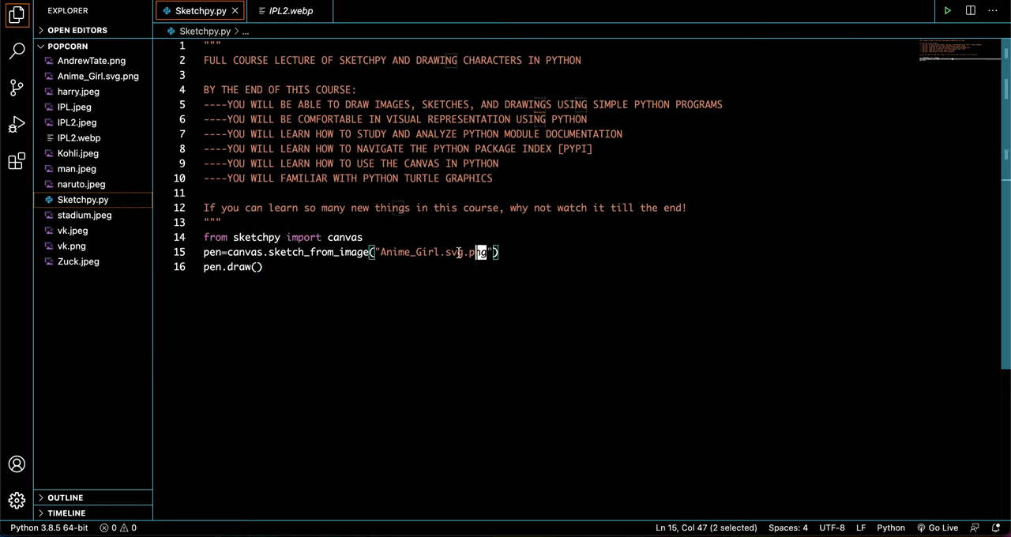
Replace Anime_Girl.svg.png with stadium.jpeg on line 15, save, run the sketch and close the turtle window.
{"action": "left_click_drag", "start_coordinate": [488, 252], "coordinate": [380, 252]}
{"action": "key", "text": "BackSpace"}
{"action": "type", "text": "stadium"}
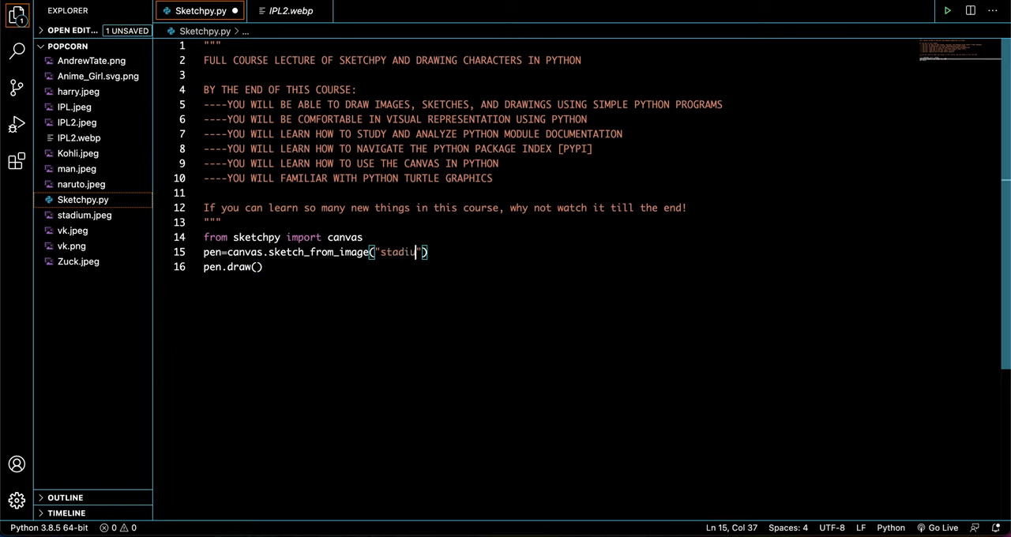
{"action": "type", "text": "."}
{"action": "type", "text": "jpeg"}
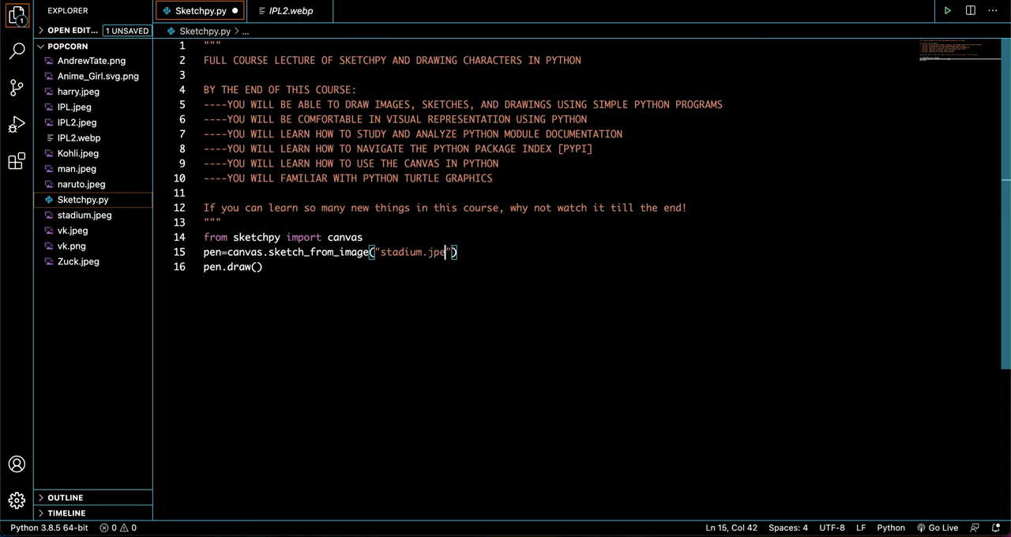
{"action": "key", "text": "ctrl+s"}
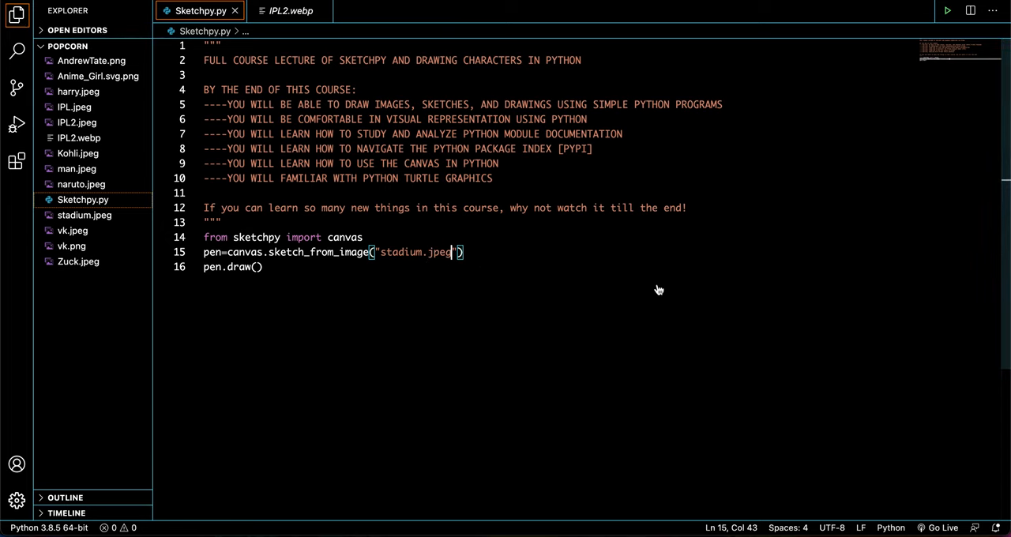
{"action": "key", "text": "ctrl+alt+n"}
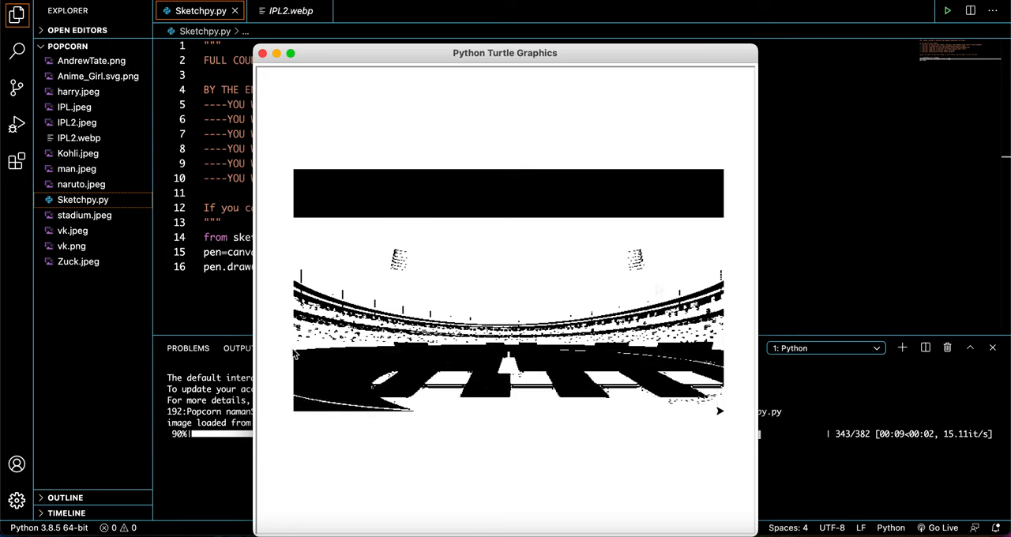
{"action": "scroll", "coordinate": [794, 208], "scroll_direction": "down", "scroll_amount": 4}
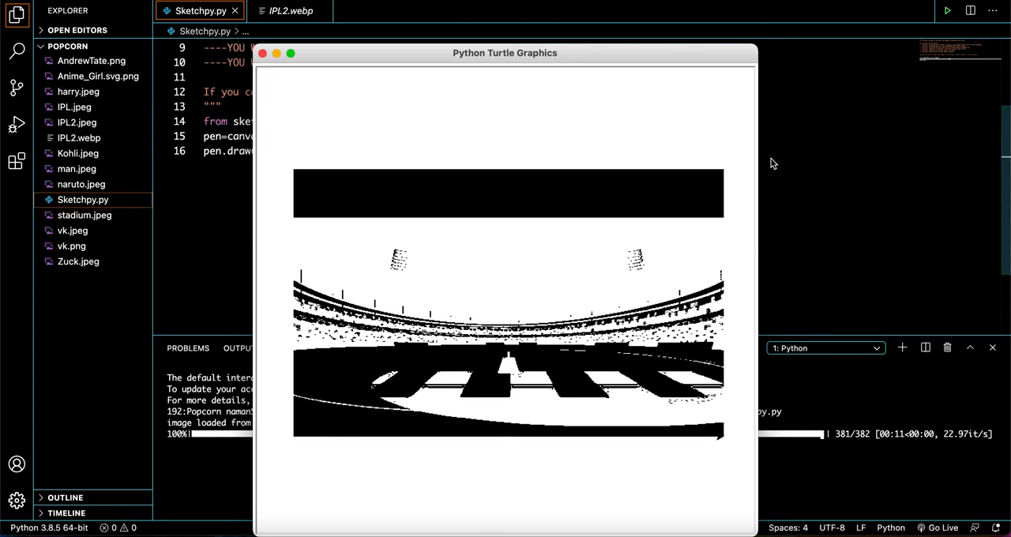
{"action": "scroll", "coordinate": [794, 174], "scroll_direction": "up", "scroll_amount": 4}
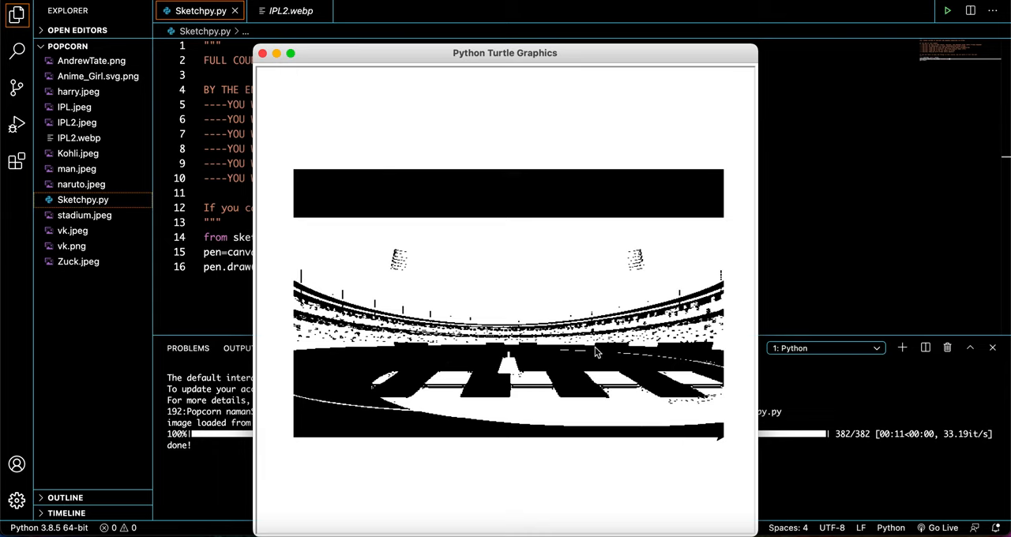
{"action": "left_click", "coordinate": [262, 53]}
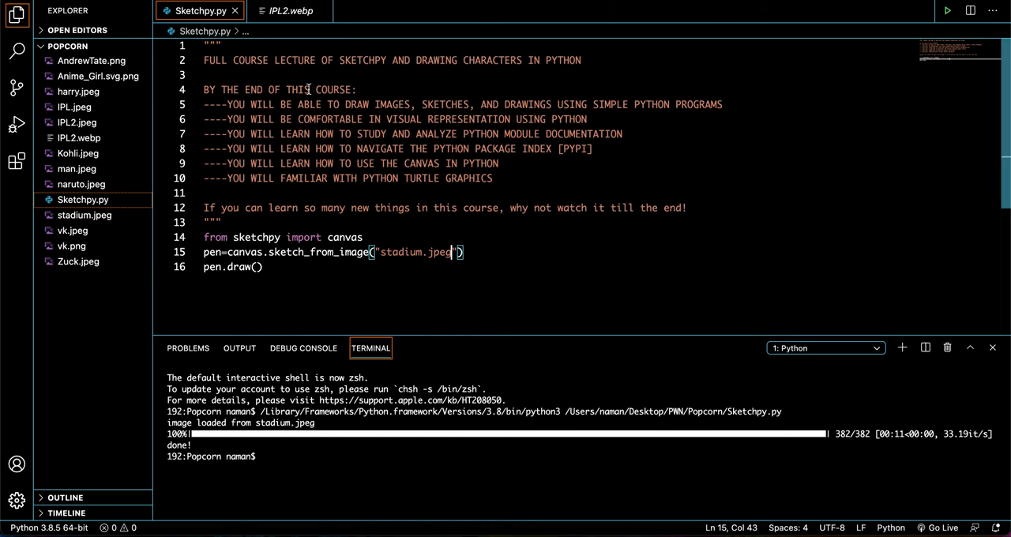
Close the terminal panel, refocus line 16, and return to the sketchpy PyPI page.
{"action": "left_click", "coordinate": [947, 348]}
{"action": "left_click", "coordinate": [525, 264]}
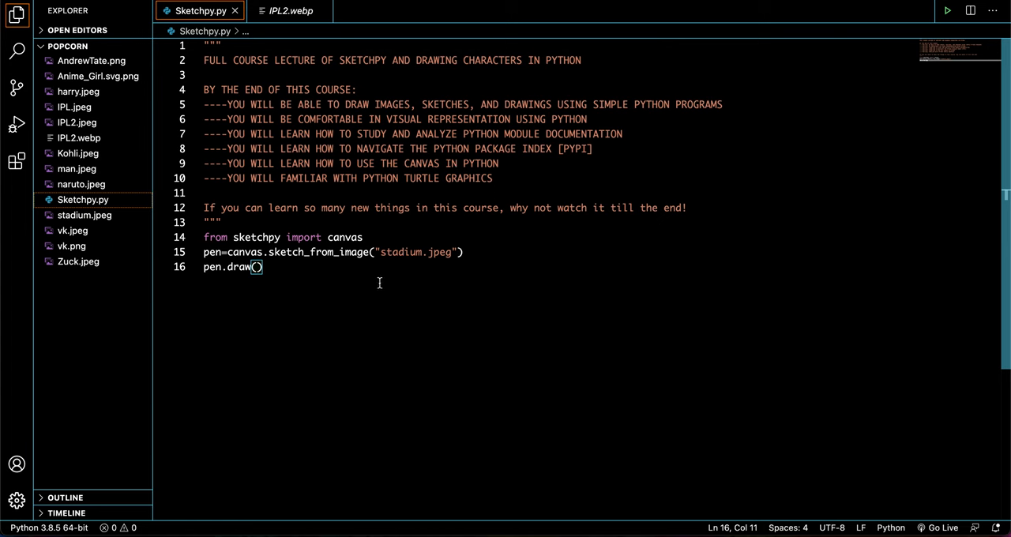
{"action": "key", "text": "super+Tab"}
From the PyPI home page, search pyautogui and view the PyAutoGUI project page.
{"action": "key", "text": "ctrl+Tab"}
{"action": "key", "text": "ctrl+Tab"}
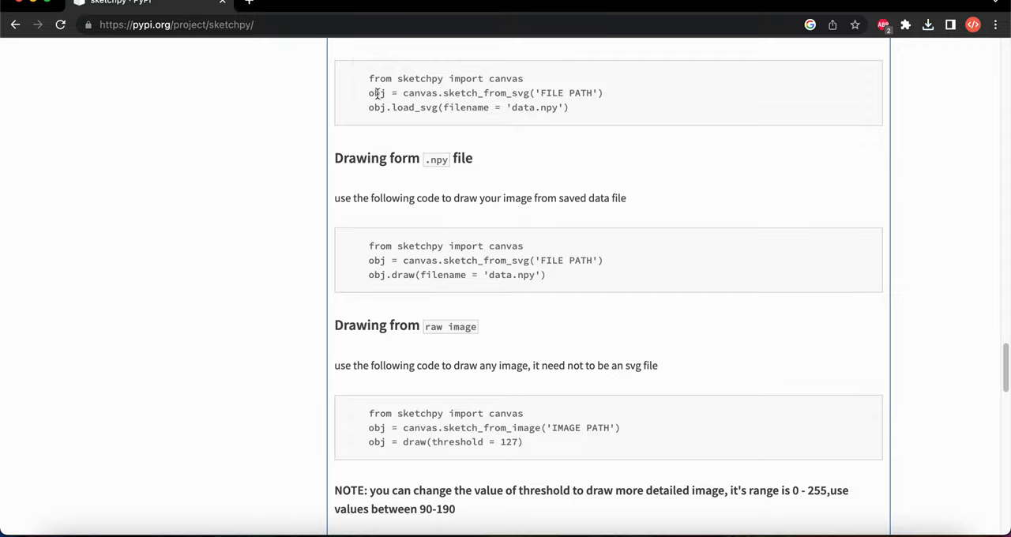
{"action": "scroll", "coordinate": [397, 125], "scroll_direction": "up", "scroll_amount": 10}
{"action": "scroll", "coordinate": [397, 126], "scroll_direction": "up", "scroll_amount": 15}
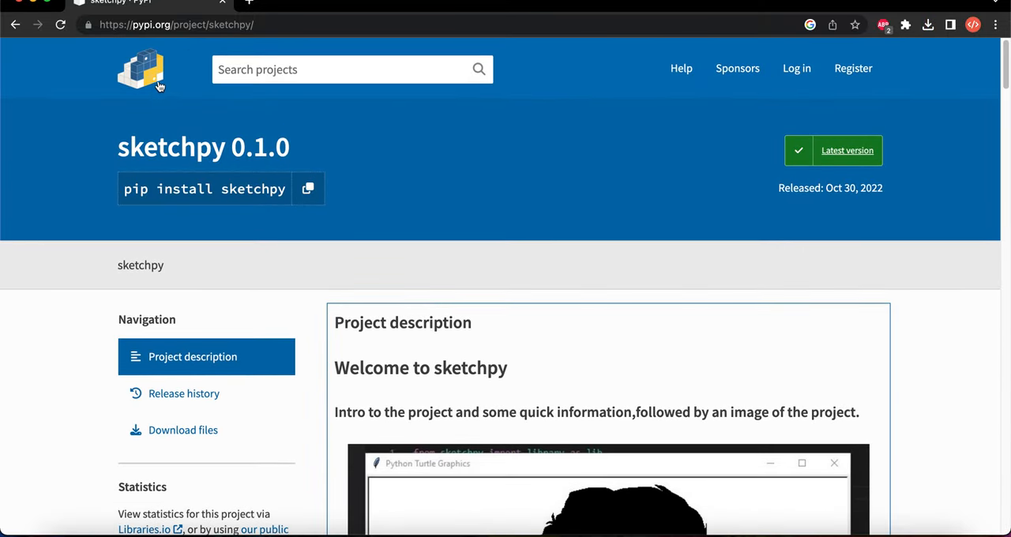
{"action": "left_click", "coordinate": [159, 85]}
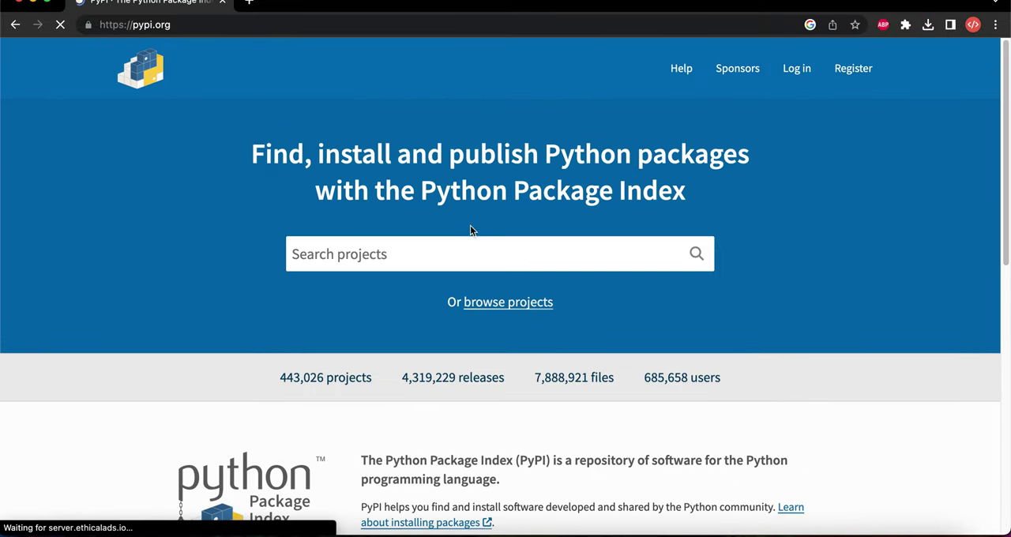
{"action": "left_click", "coordinate": [468, 252]}
{"action": "type", "text": "pya"}
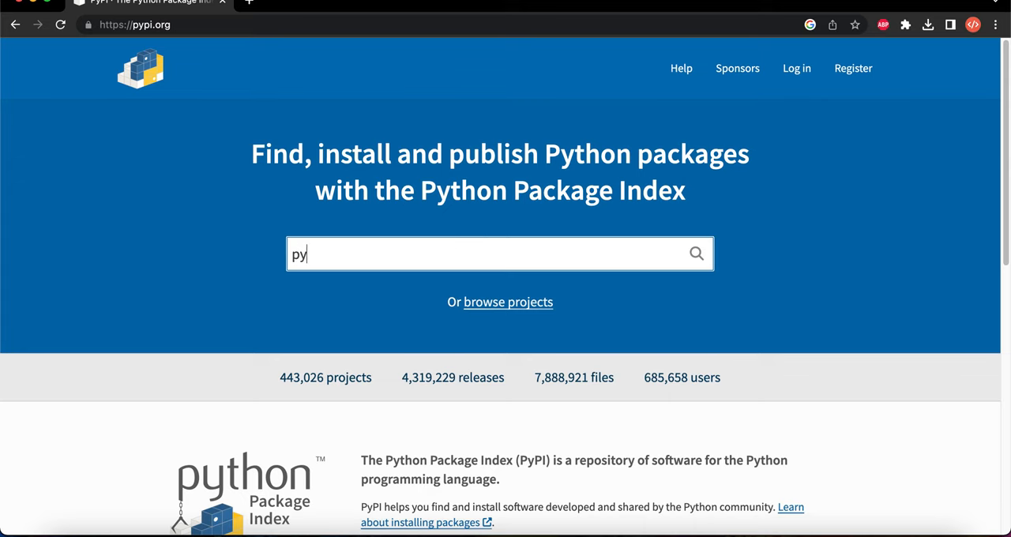
{"action": "type", "text": "utogi"}
{"action": "key", "text": "Return"}
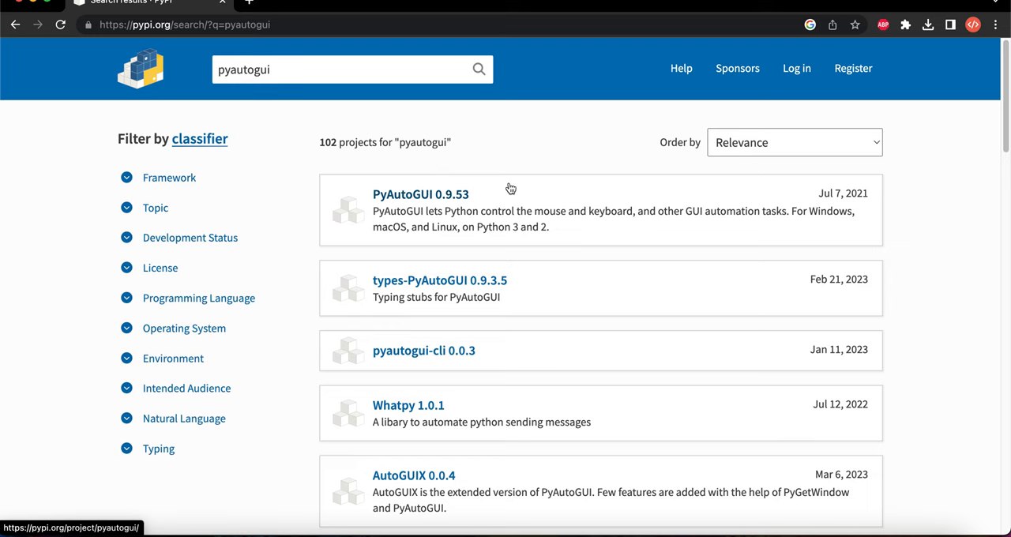
{"action": "scroll", "coordinate": [443, 229], "scroll_direction": "down", "scroll_amount": 1}
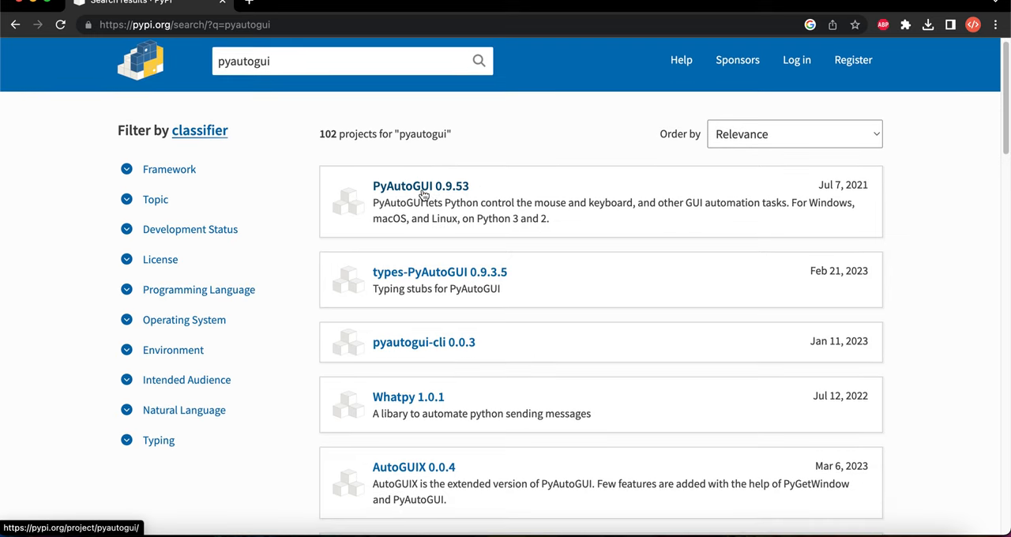
{"action": "left_click", "coordinate": [424, 193]}
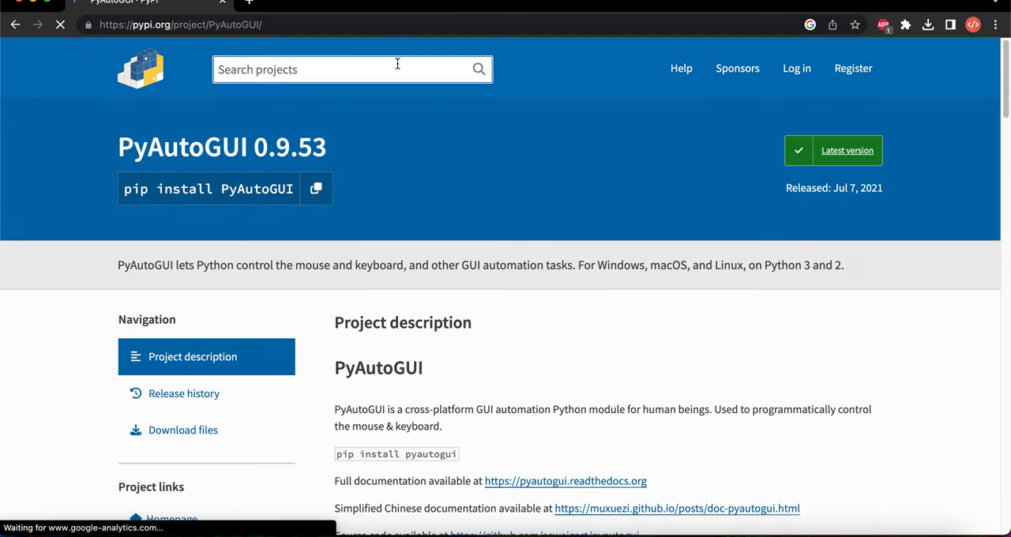
{"action": "scroll", "coordinate": [475, 247], "scroll_direction": "down", "scroll_amount": 3}
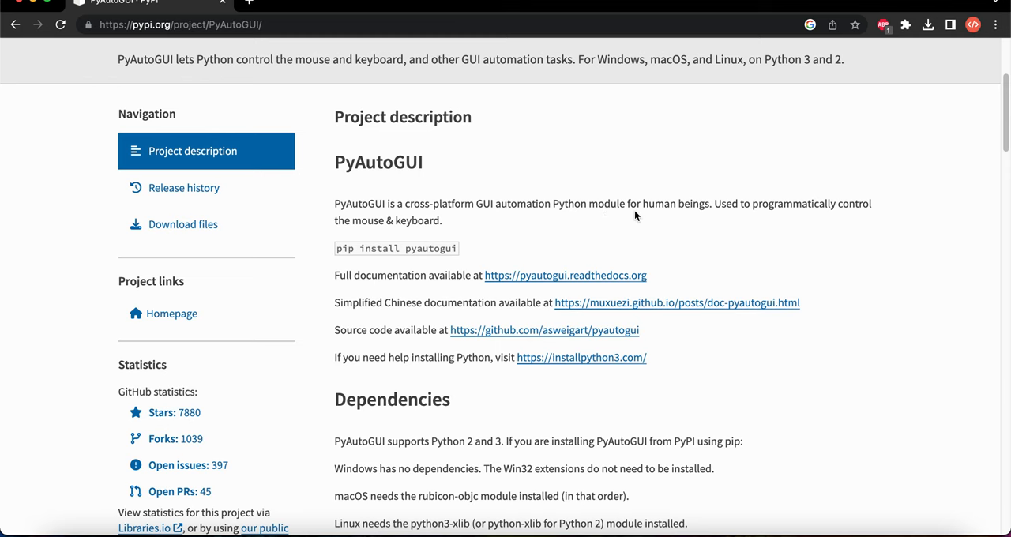
{"action": "scroll", "coordinate": [634, 209], "scroll_direction": "down", "scroll_amount": 1}
{"action": "scroll", "coordinate": [410, 187], "scroll_direction": "up", "scroll_amount": 3}
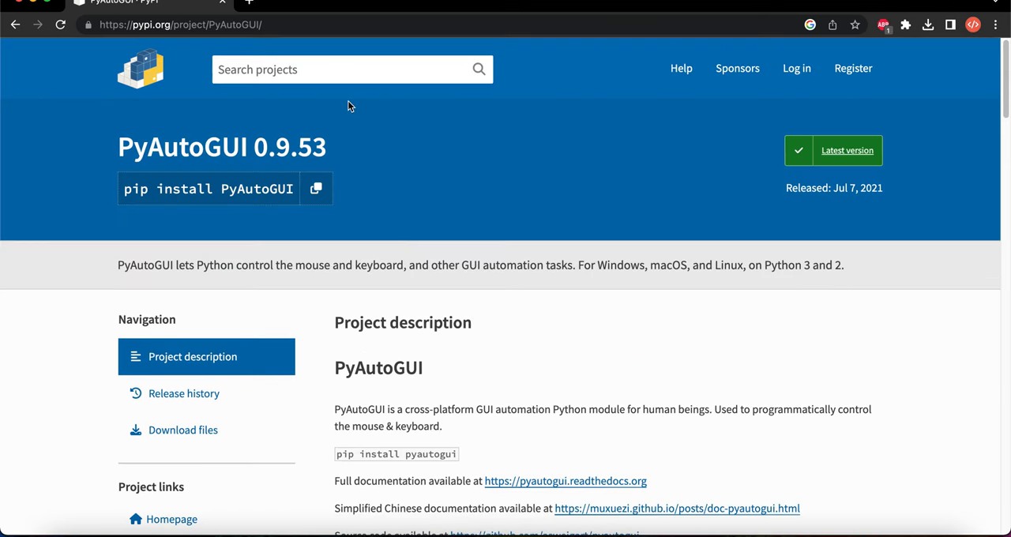
{"action": "key", "text": "super+Tab"}
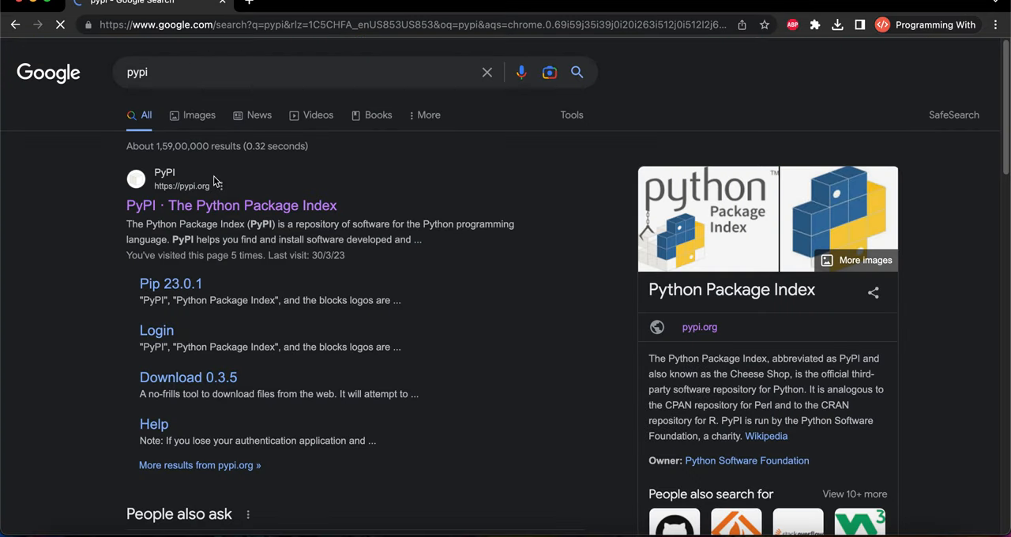
Search PyPI for turtle, then start a new browser tab for Unsplash.
{"action": "left_click", "coordinate": [217, 206]}
{"action": "left_click", "coordinate": [478, 253]}
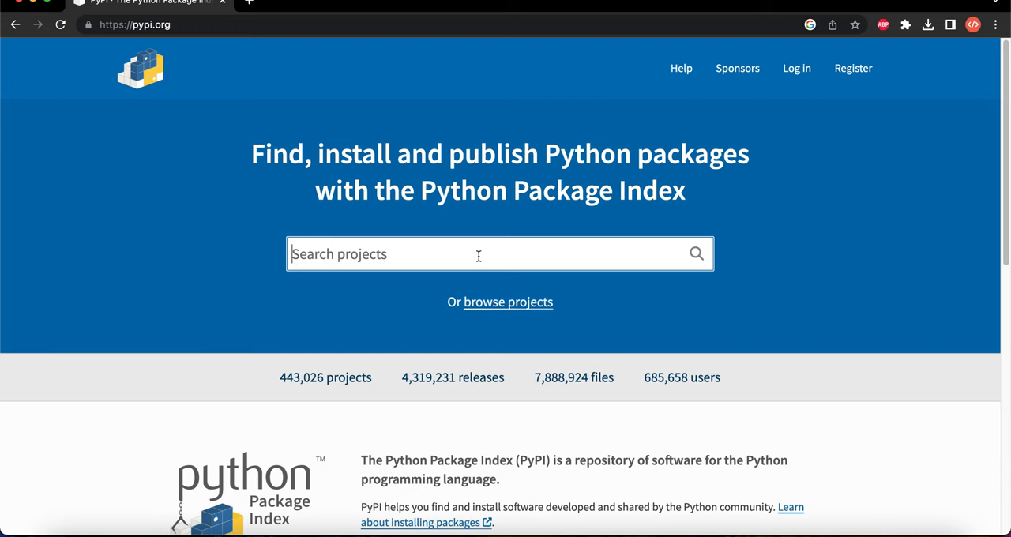
{"action": "type", "text": "turtle"}
{"action": "key", "text": "Return"}
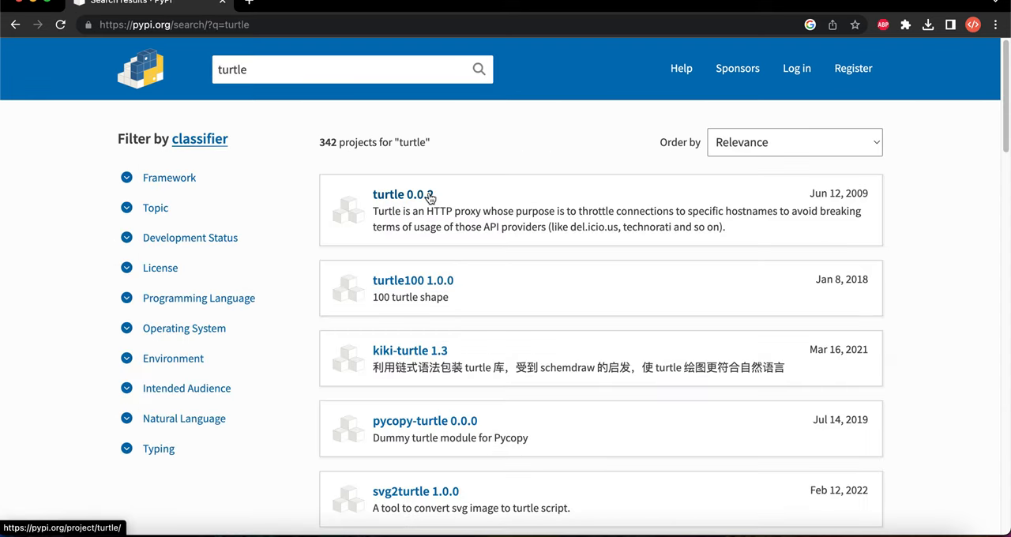
{"action": "scroll", "coordinate": [429, 246], "scroll_direction": "down", "scroll_amount": 2}
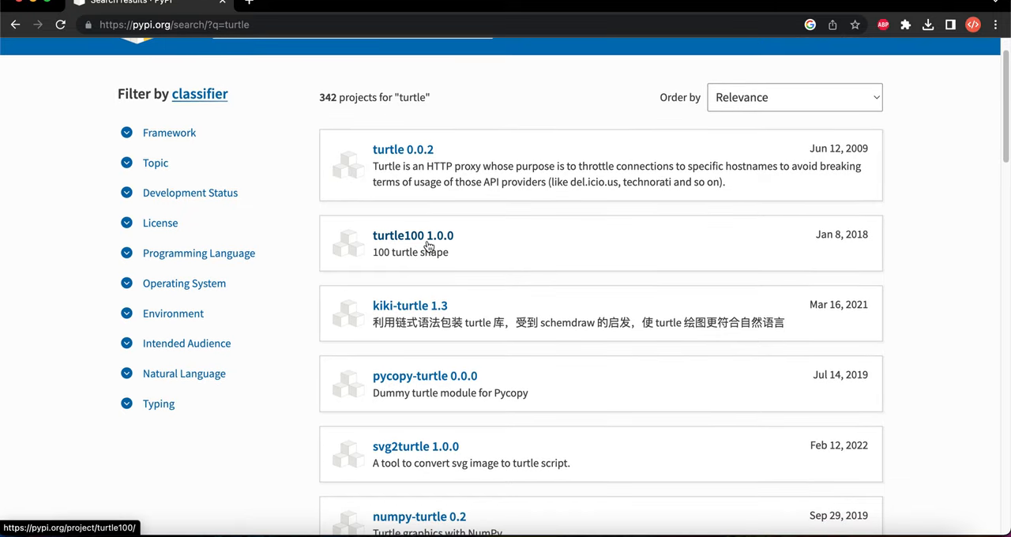
{"action": "scroll", "coordinate": [429, 246], "scroll_direction": "down", "scroll_amount": 2}
{"action": "scroll", "coordinate": [429, 246], "scroll_direction": "up", "scroll_amount": 2}
{"action": "key", "text": "ctrl+t"}
{"action": "type", "text": "unsp"}
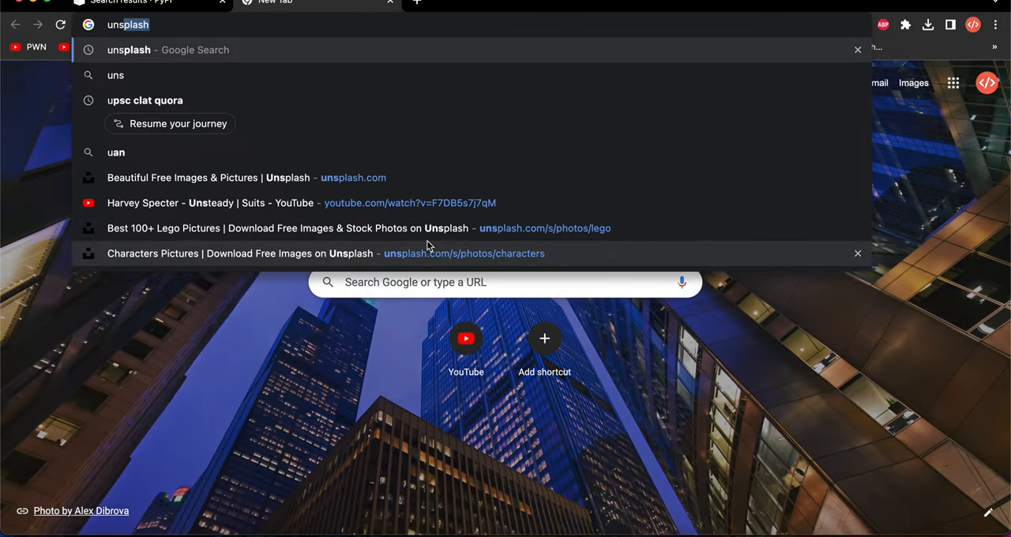
Reach Unsplash, search for lego photos and open the colourful Lego bricks photo.
{"action": "key", "text": "Return"}
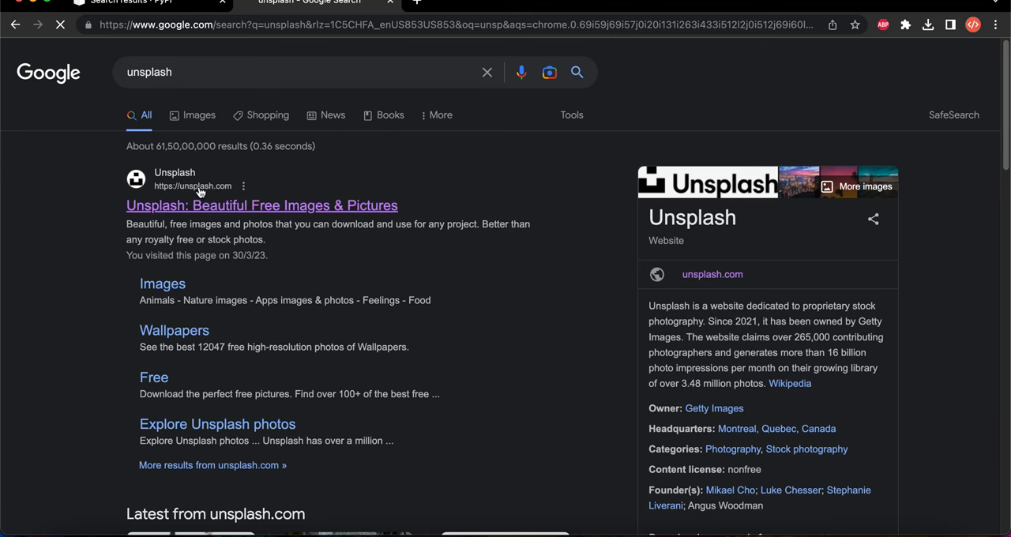
{"action": "left_click", "coordinate": [201, 192]}
{"action": "left_click", "coordinate": [346, 341]}
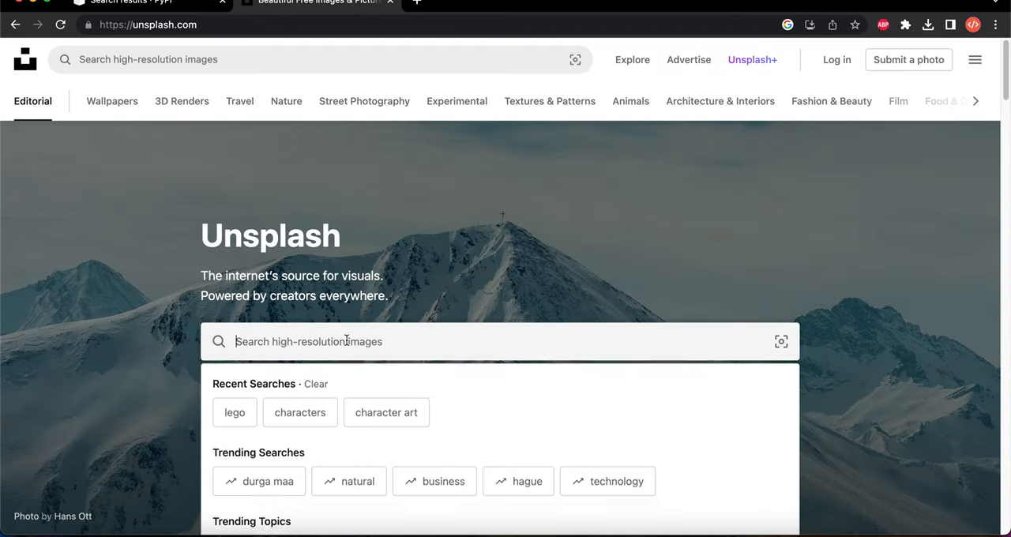
{"action": "type", "text": "lego"}
{"action": "key", "text": "Return"}
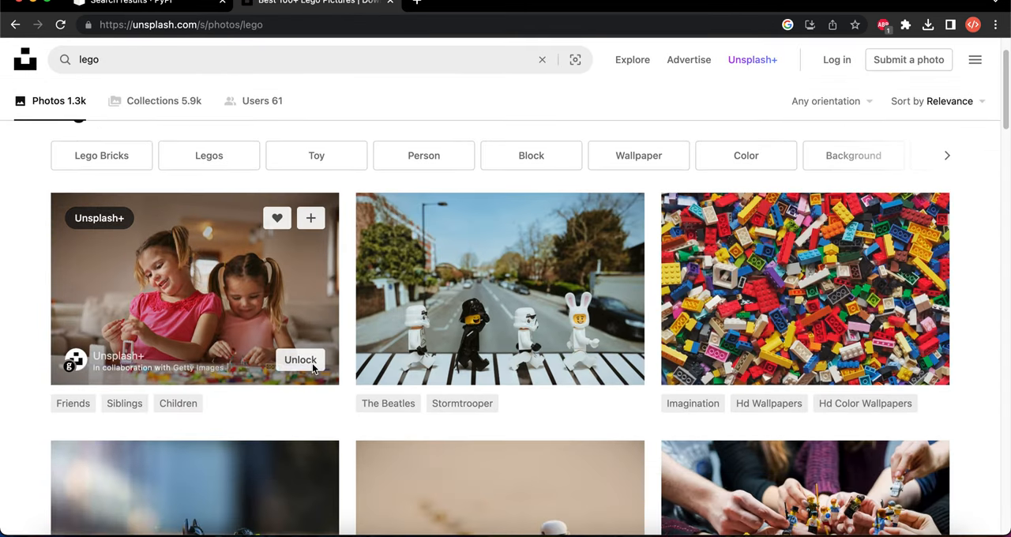
{"action": "scroll", "coordinate": [505, 284], "scroll_direction": "down", "scroll_amount": 2}
{"action": "left_click", "coordinate": [806, 236]}
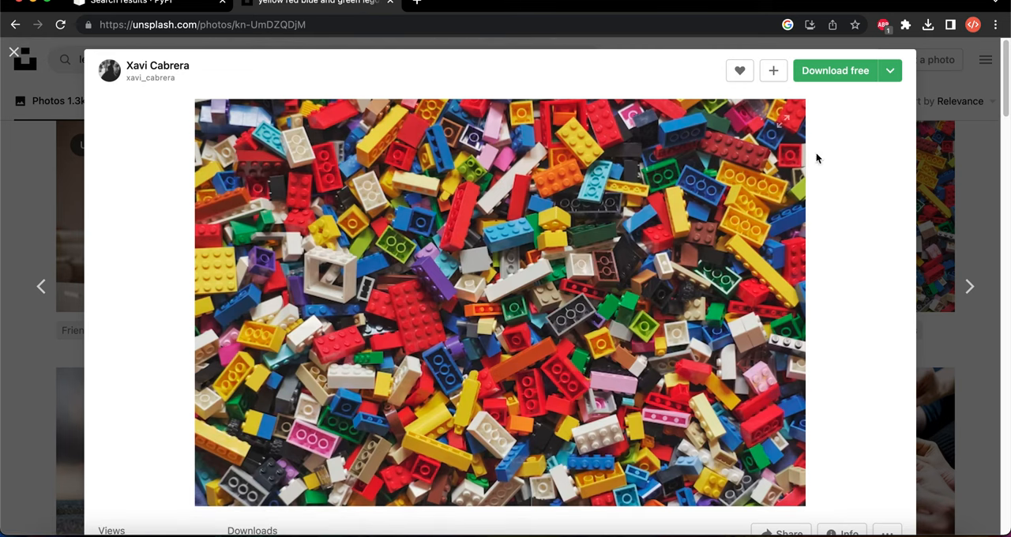
Download the Lego bricks photo into the Popcorn folder after a cancelled first attempt.
{"action": "left_click", "coordinate": [836, 70]}
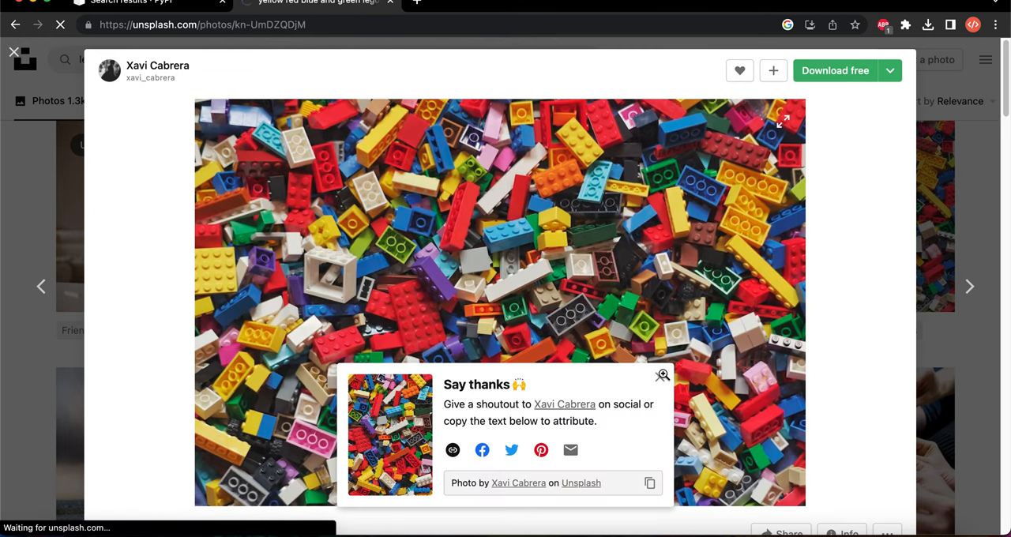
{"action": "key", "text": "Return"}
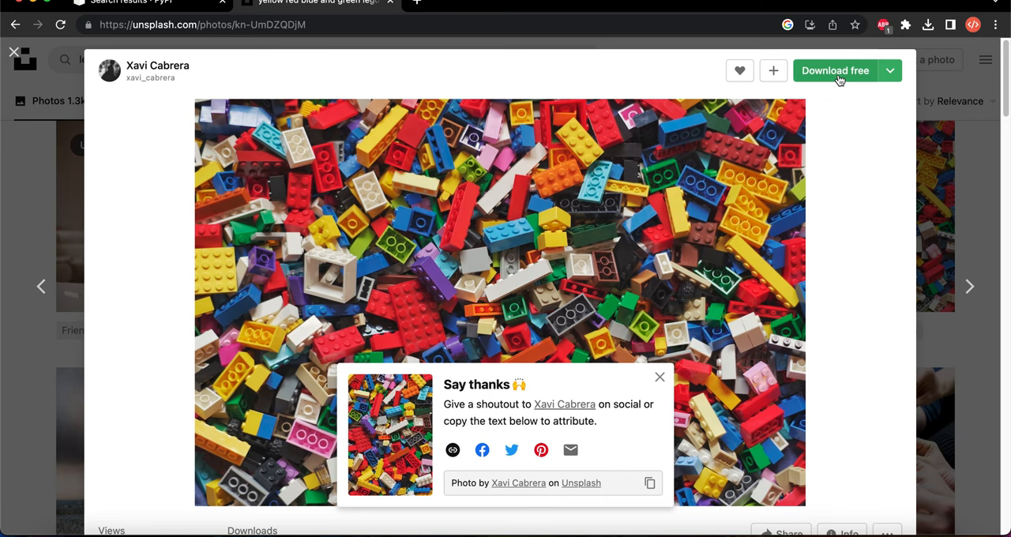
{"action": "left_click", "coordinate": [838, 77]}
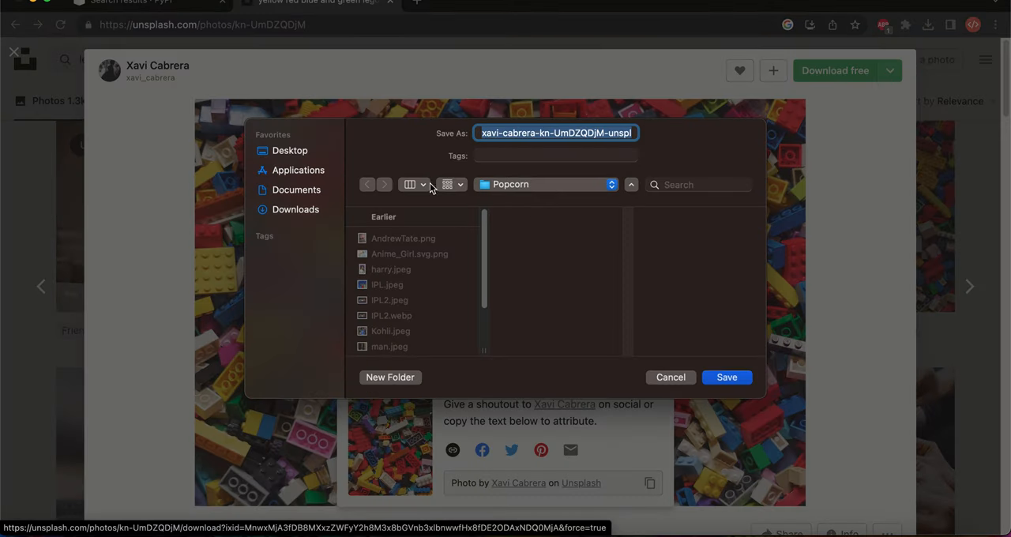
{"action": "left_click", "coordinate": [672, 377]}
{"action": "key", "text": "super+Tab"}
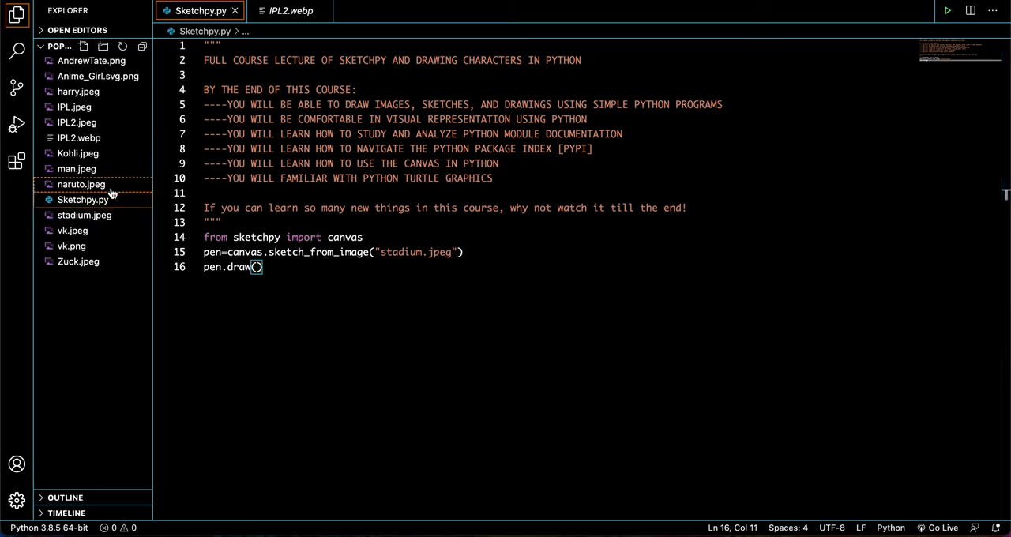
{"action": "key", "text": "super+Tab"}
{"action": "left_click", "coordinate": [857, 71]}
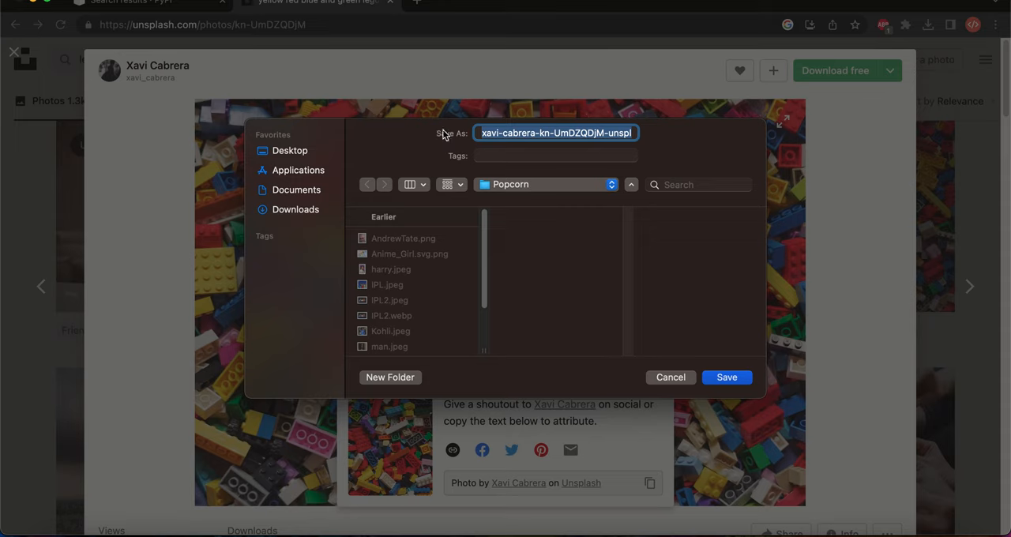
{"action": "left_click", "coordinate": [727, 377]}
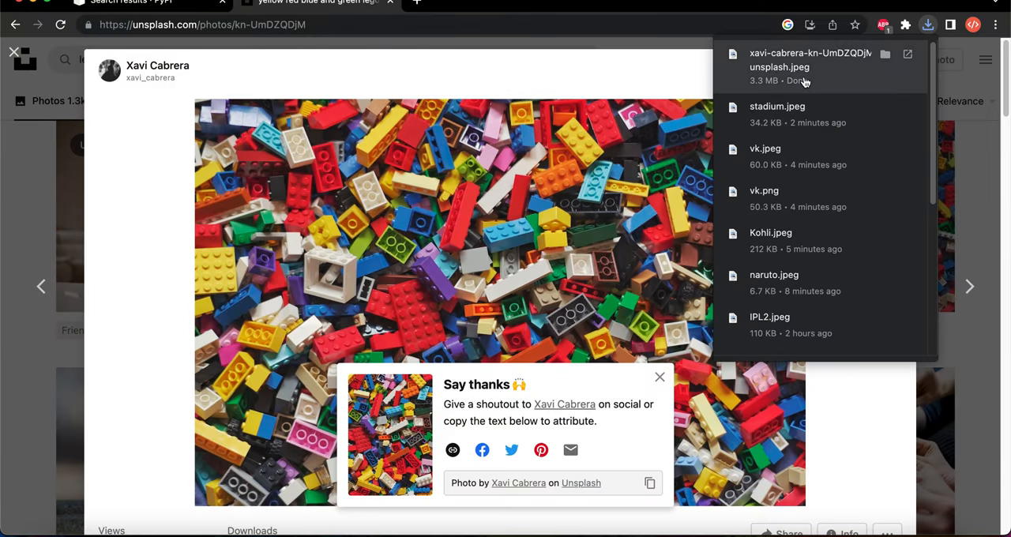
{"action": "key", "text": "super+Tab"}
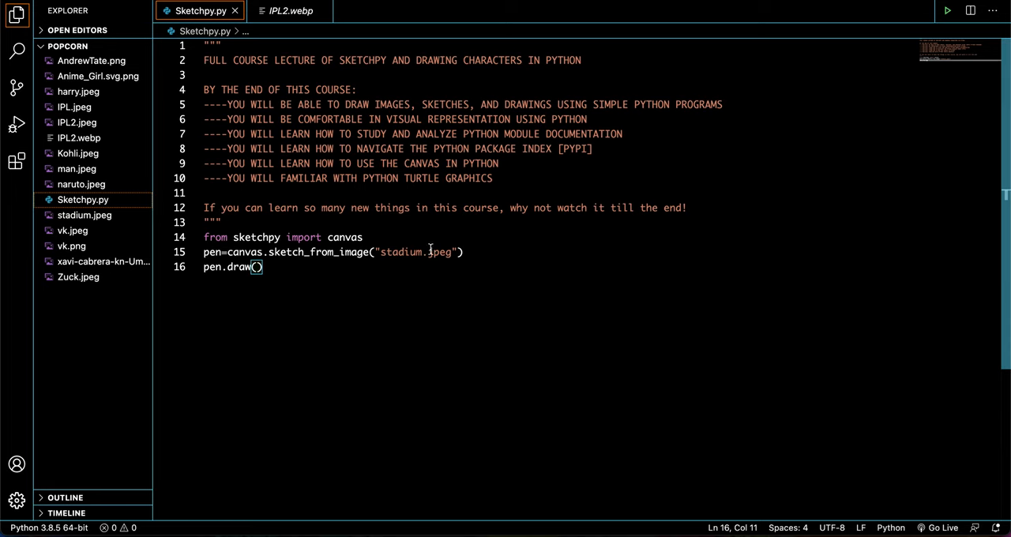
Delete the stadium.jpeg file name from the sketch call on line 15.
{"action": "right_click", "coordinate": [101, 261]}
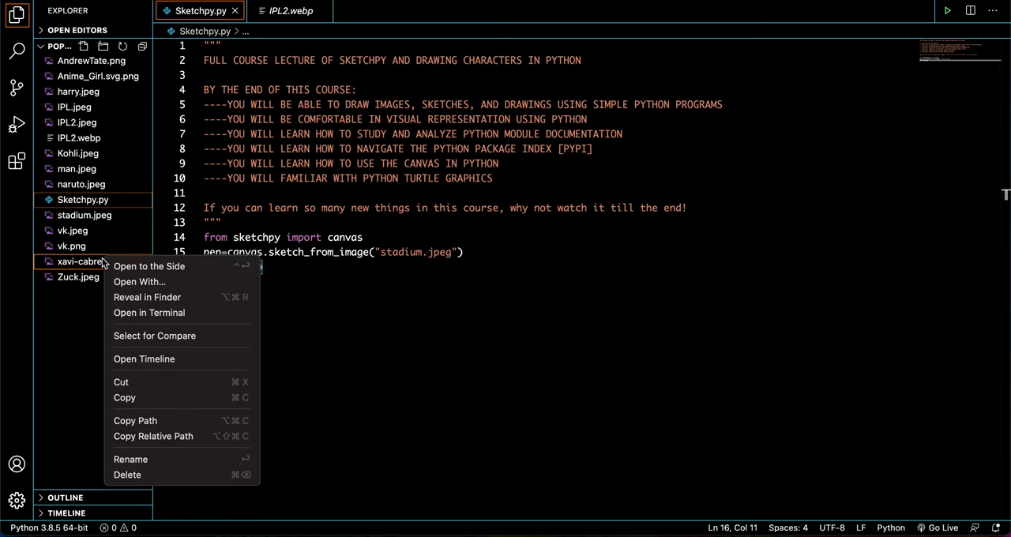
{"action": "left_click", "coordinate": [124, 397]}
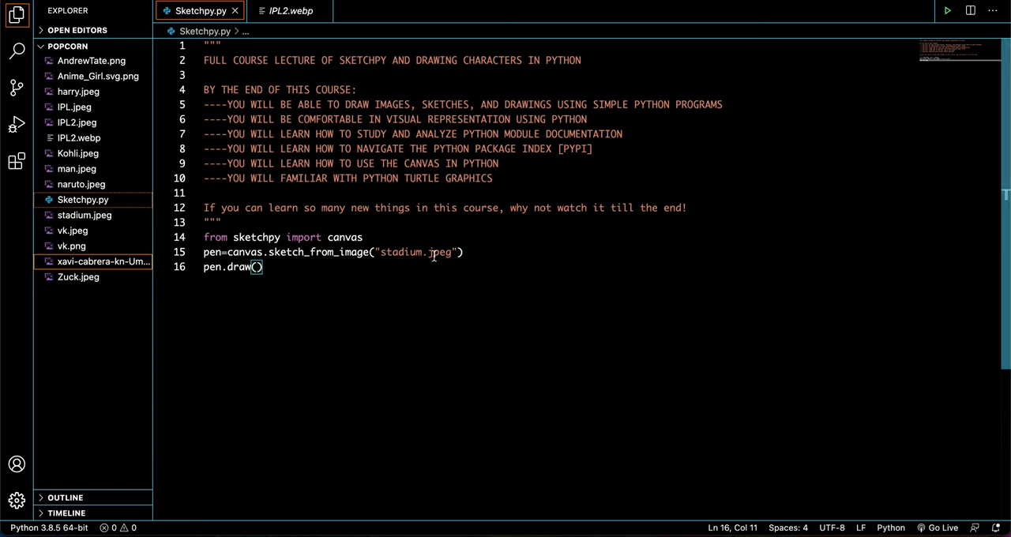
{"action": "left_click_drag", "start_coordinate": [453, 252], "coordinate": [382, 252]}
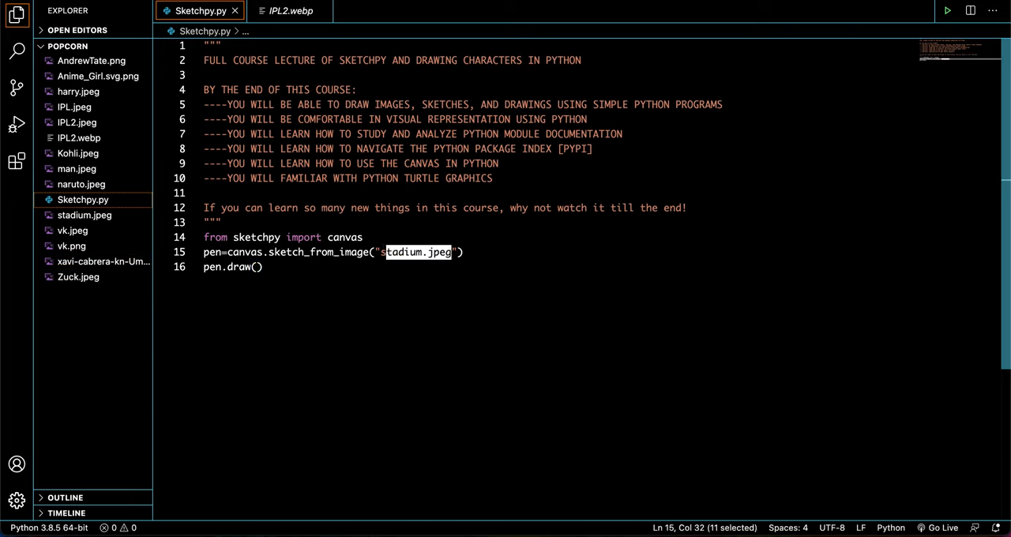
{"action": "key", "text": "BackSpace"}
{"action": "key", "text": "BackSpace"}
{"action": "key", "text": "BackSpace"}
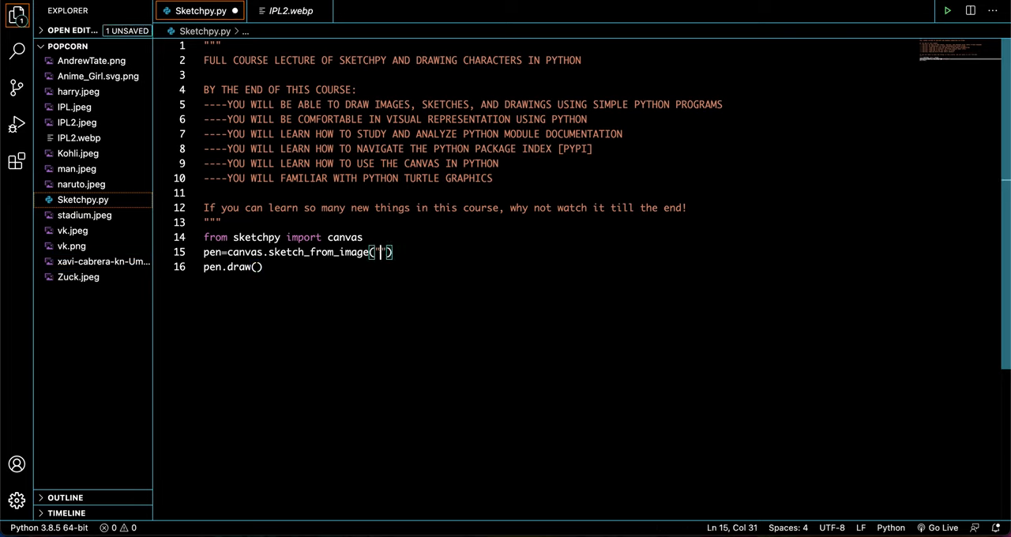
Preview the downloaded xavi-cabrera Lego photo in the editor, then switch to Finder.
{"action": "left_click", "coordinate": [102, 261]}
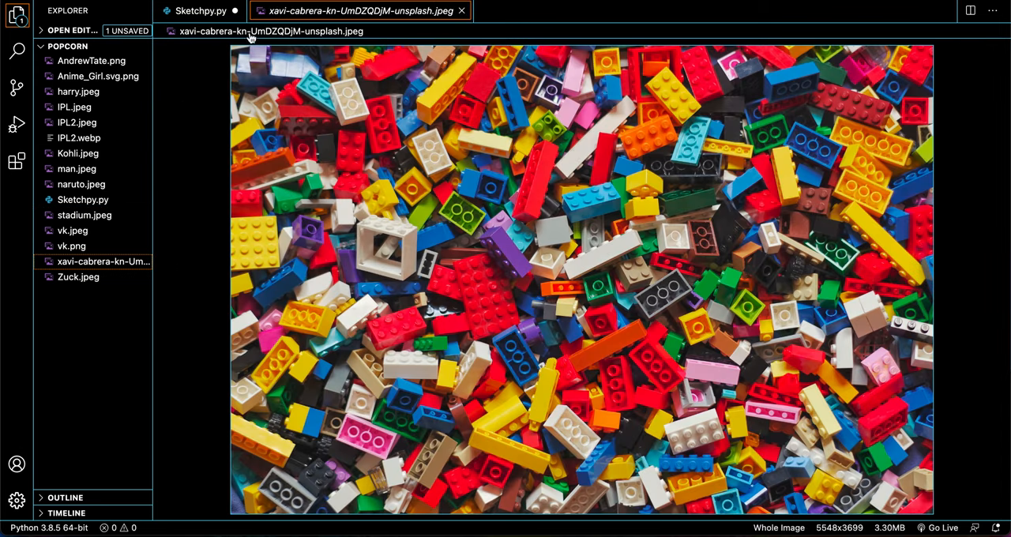
{"action": "left_click", "coordinate": [311, 33]}
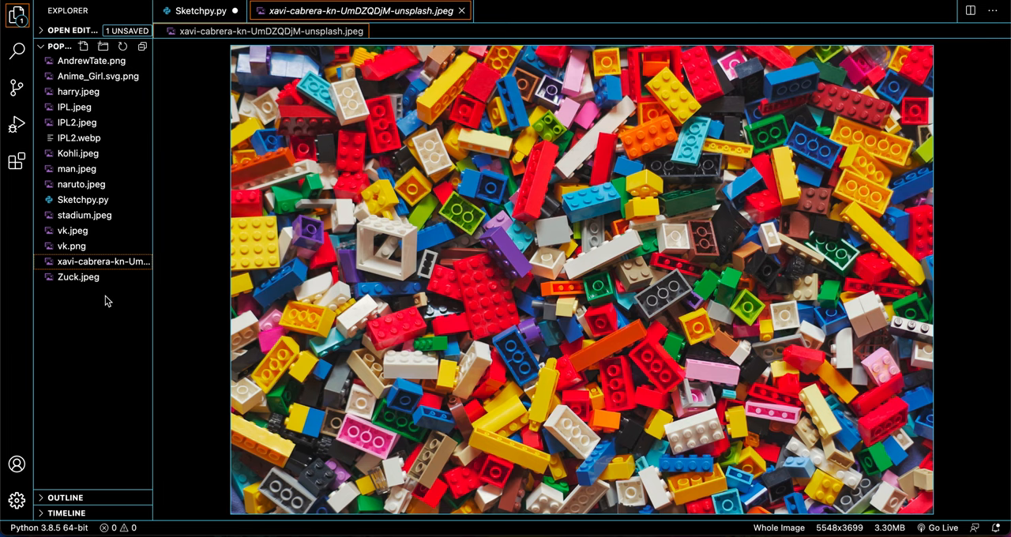
{"action": "key", "text": "super+Tab"}
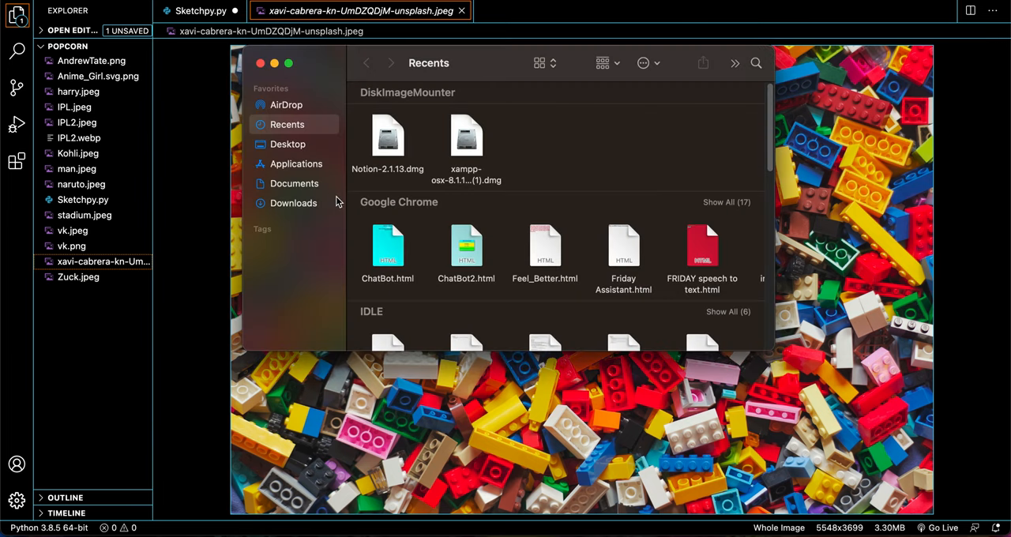
In Desktop > PWN > Popcorn, rename the xavi-cabrera photo to Lego.jpeg.
{"action": "left_click", "coordinate": [300, 147]}
{"action": "scroll", "coordinate": [489, 237], "scroll_direction": "up", "scroll_amount": 5}
{"action": "scroll", "coordinate": [553, 197], "scroll_direction": "up", "scroll_amount": 5}
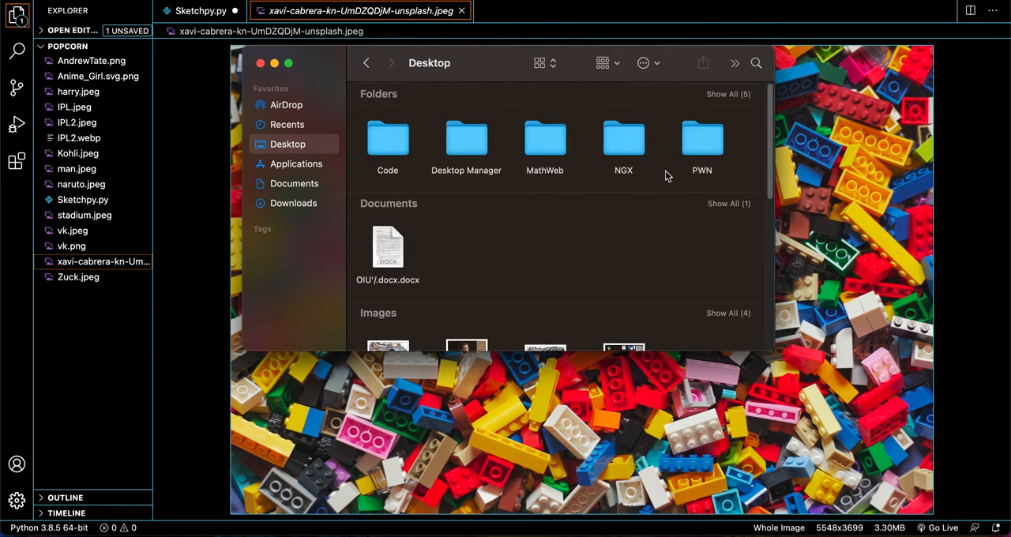
{"action": "double_click", "coordinate": [713, 136]}
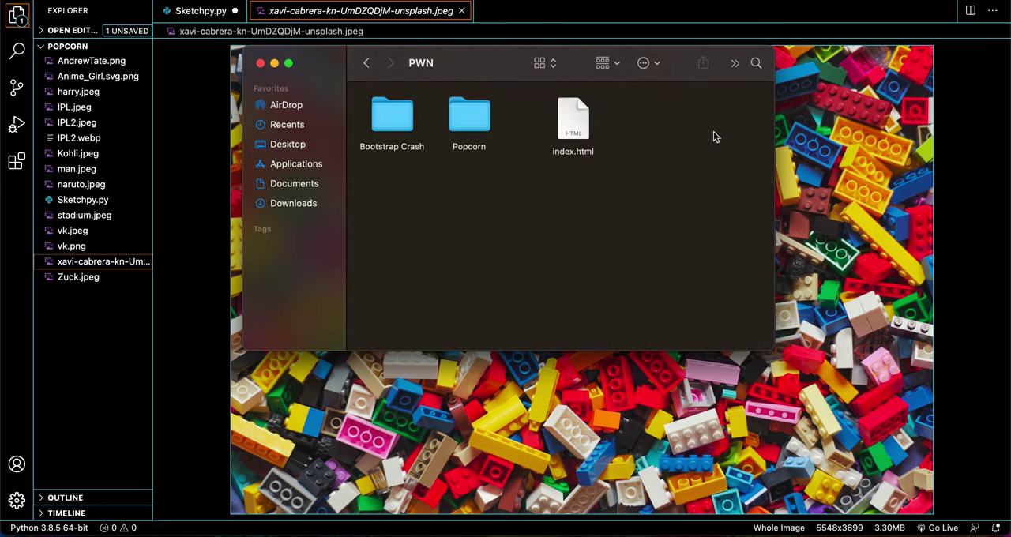
{"action": "double_click", "coordinate": [474, 119]}
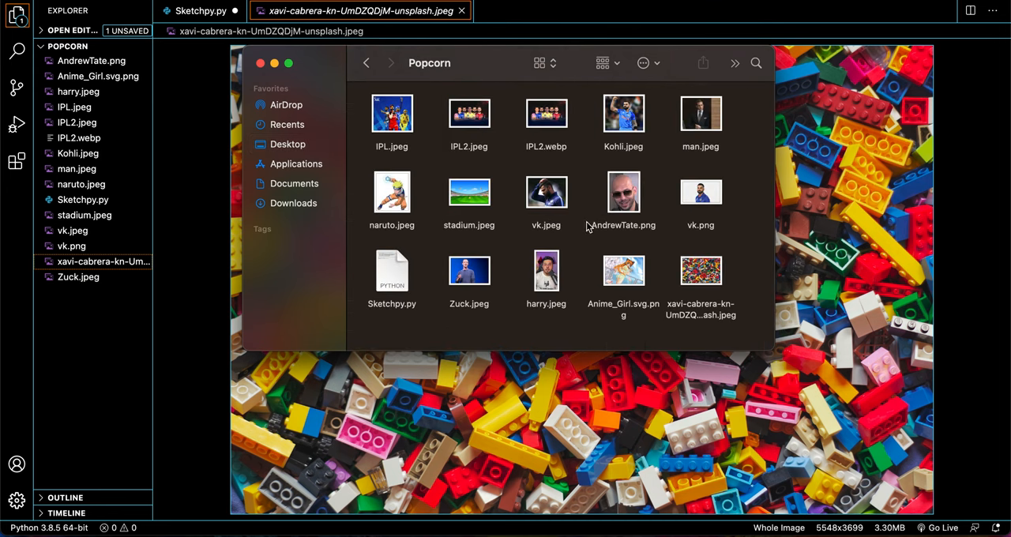
{"action": "right_click", "coordinate": [701, 278]}
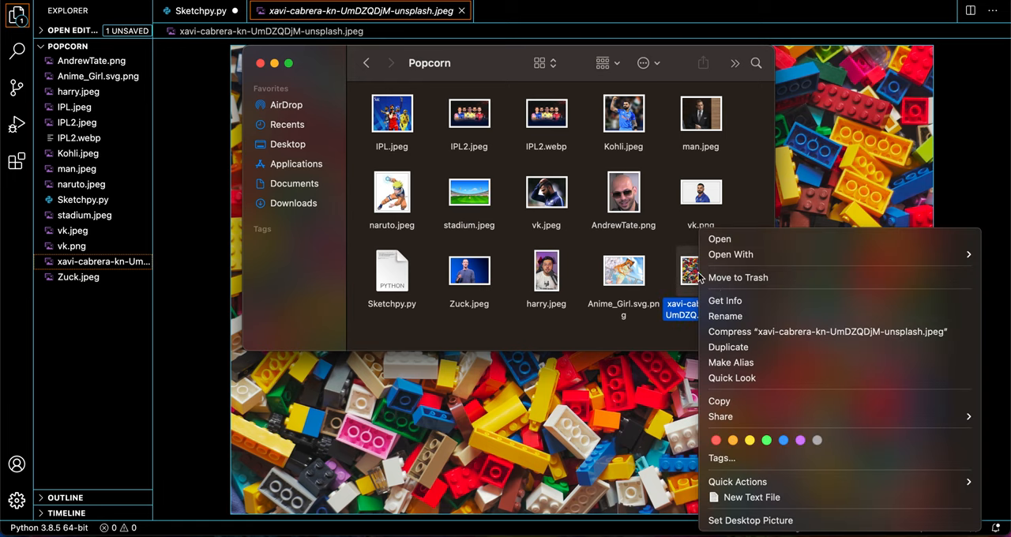
{"action": "left_click", "coordinate": [742, 317]}
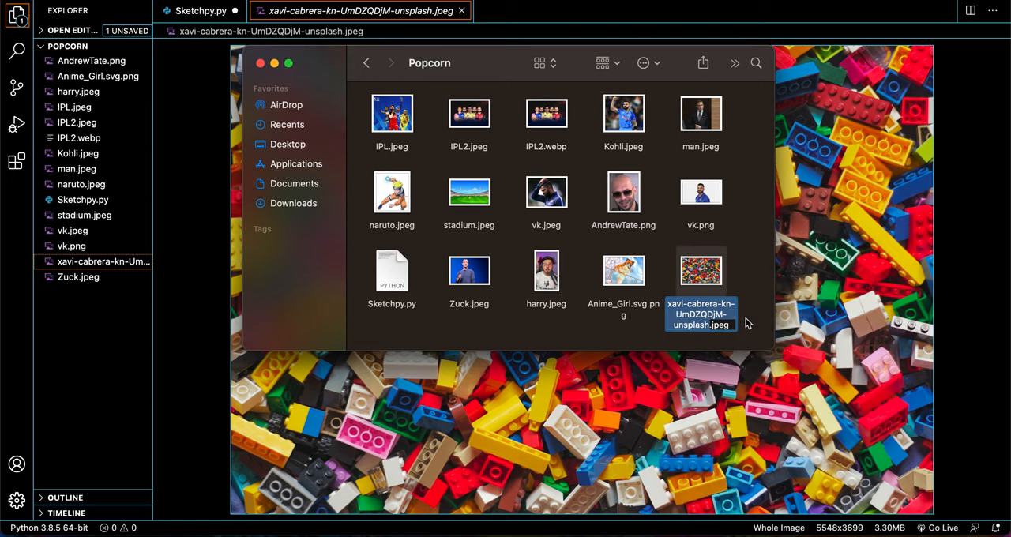
{"action": "type", "text": "Lego"}
{"action": "key", "text": "Return"}
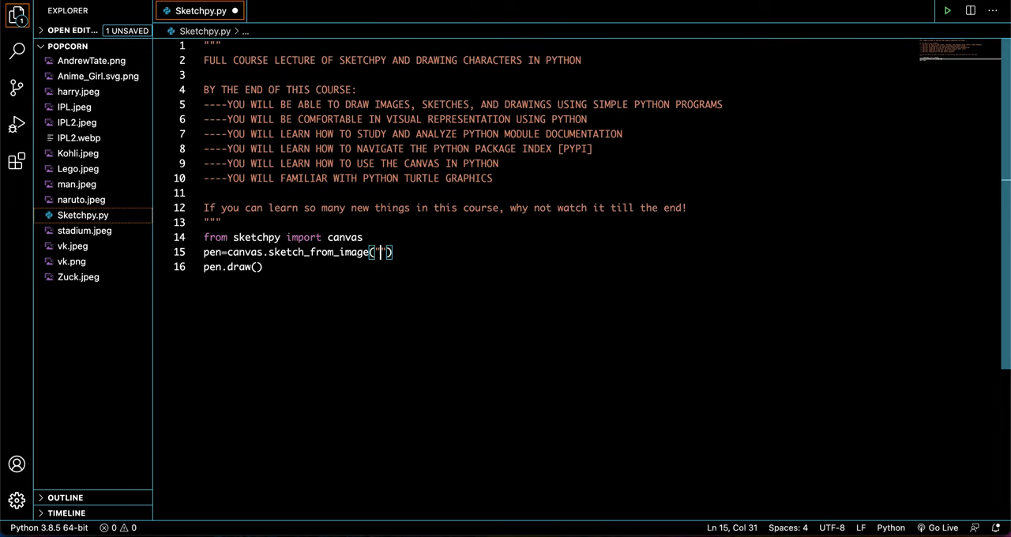
{"action": "type", "text": "Lego.jpeg"}
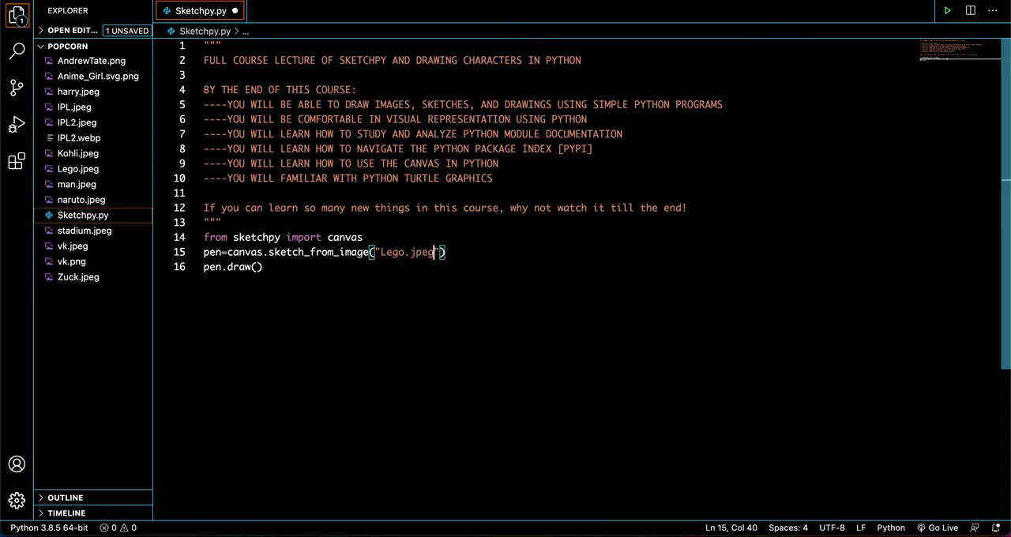
Save with Lego.jpeg set, then delete the ("Lego.jpeg") argument and start erasing sketch_from_image.
{"action": "key", "text": "ctrl+s"}
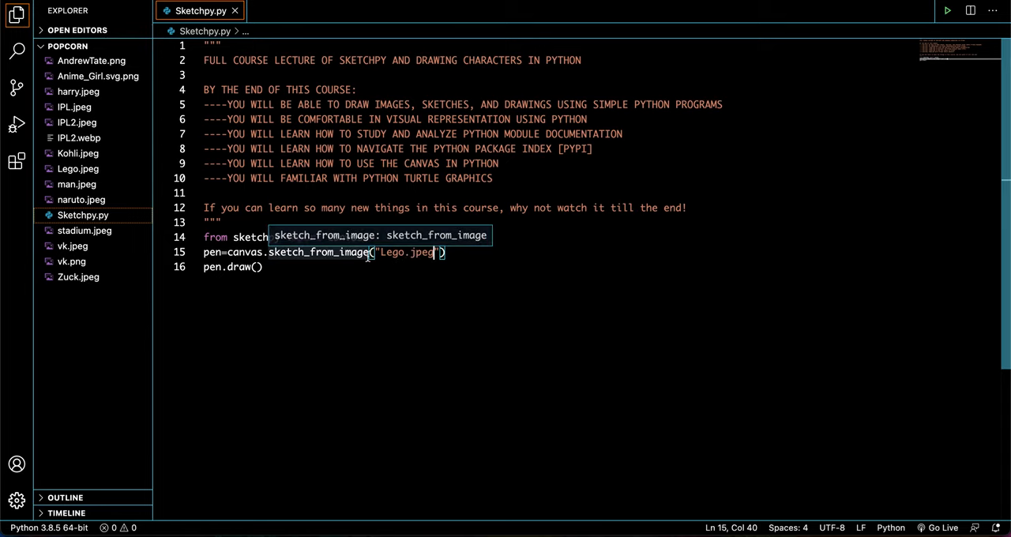
{"action": "left_click_drag", "start_coordinate": [370, 252], "coordinate": [447, 252]}
{"action": "key", "text": "BackSpace"}
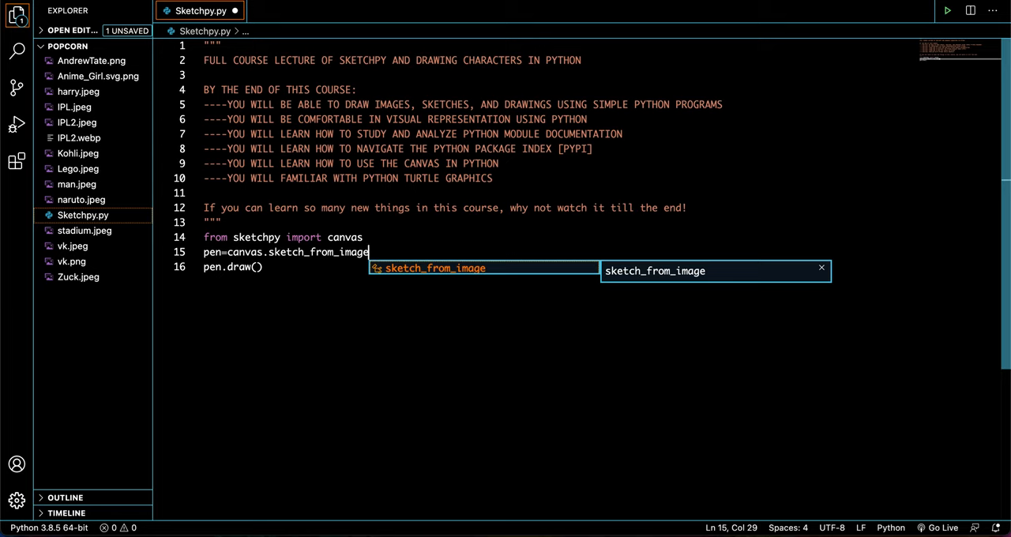
{"action": "key", "text": "BackSpace"}
{"action": "key", "text": "BackSpace"}
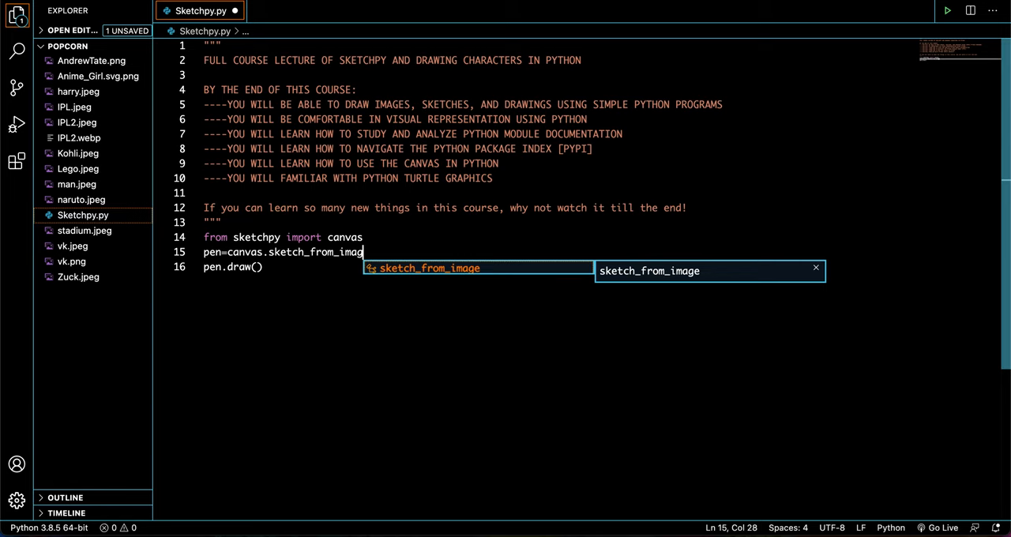
{"action": "key", "text": "BackSpace"}
{"action": "key", "text": "BackSpace"}
{"action": "key", "text": "BackSpace"}
{"action": "key", "text": "BackSpace"}
{"action": "key", "text": "BackSpace"}
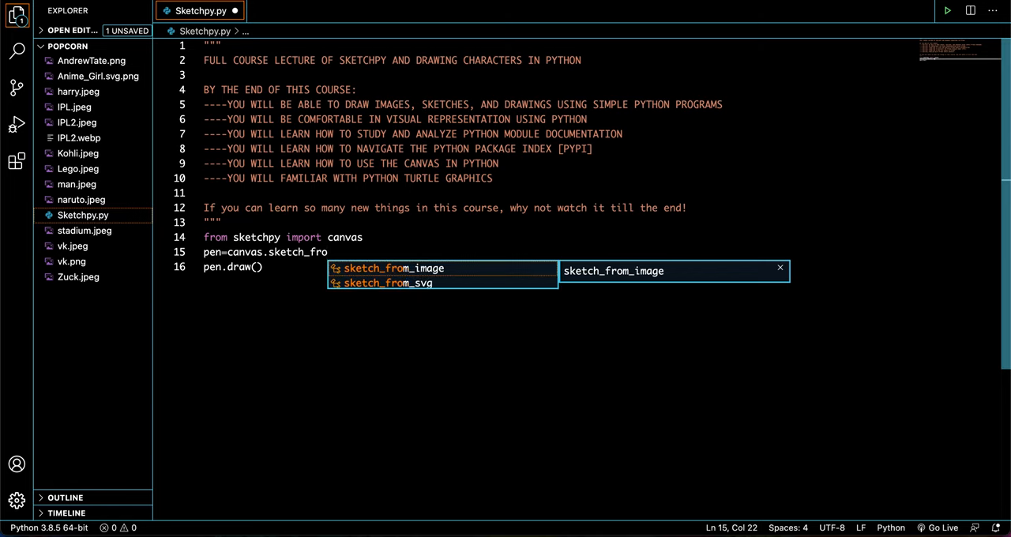
Clear line 15 and write pen=canvas.color_sketch_from_svg("") via IntelliSense, keeping the svg name.
{"action": "key", "text": "Tab"}
{"action": "key", "text": "BackSpace"}
{"action": "key", "text": "BackSpace"}
{"action": "key", "text": "BackSpace"}
{"action": "key", "text": "ctrl+BackSpace"}
{"action": "key", "text": "ctrl+BackSpace"}
{"action": "key", "text": "ctrl+BackSpace"}
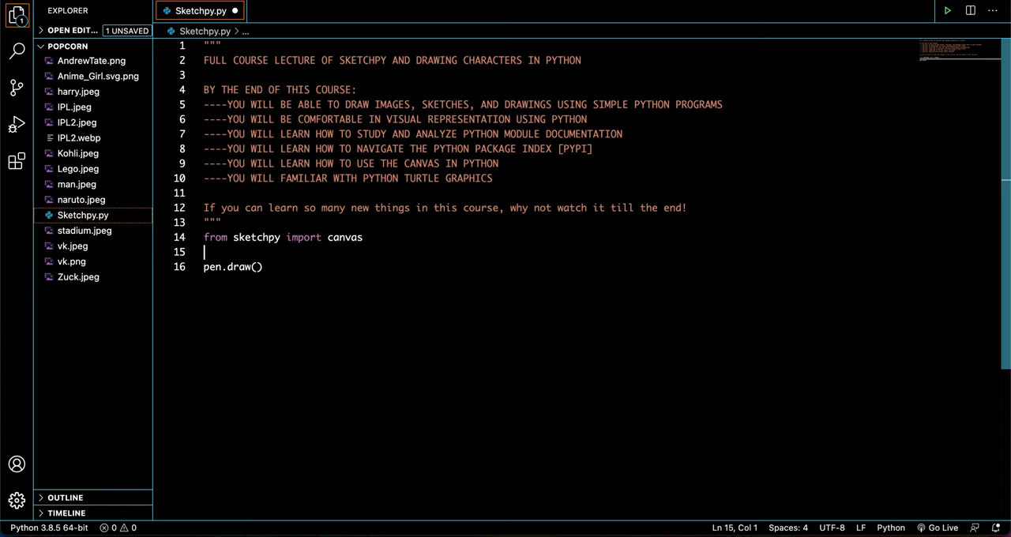
{"action": "type", "text": "pen.c"}
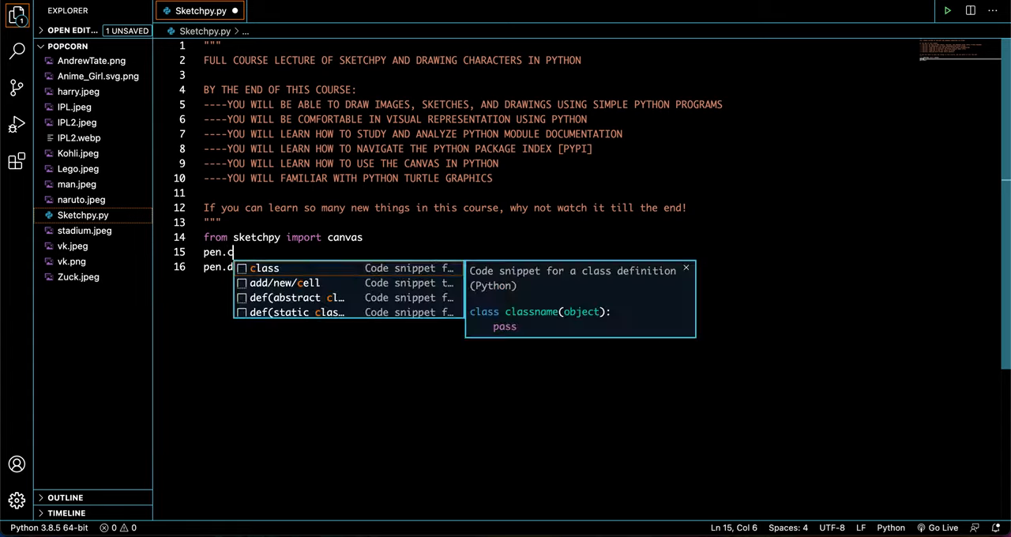
{"action": "type", "text": "anvas"}
{"action": "key", "text": "BackSpace"}
{"action": "key", "text": "BackSpace"}
{"action": "key", "text": "BackSpace"}
{"action": "key", "text": "BackSpace"}
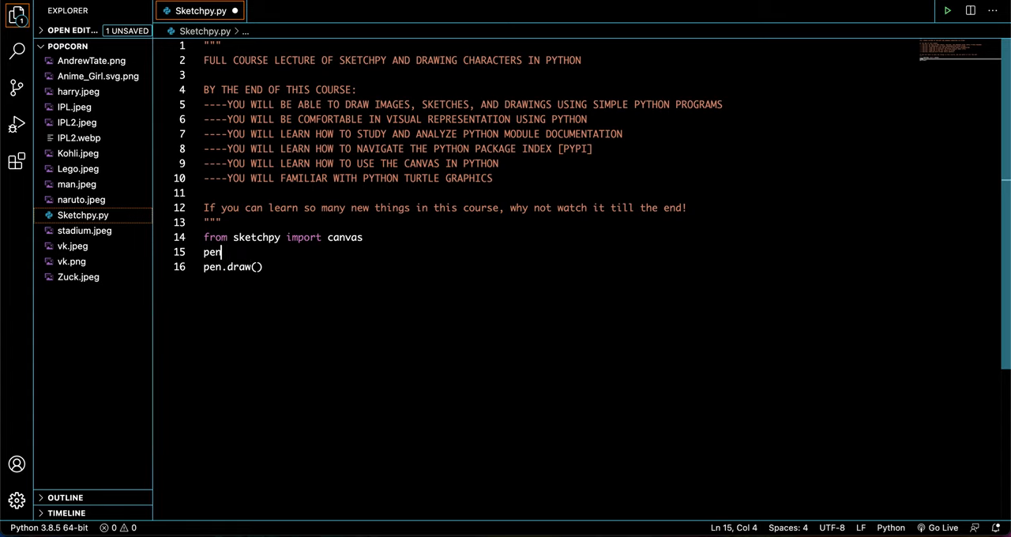
{"action": "type", "text": "=canvas"}
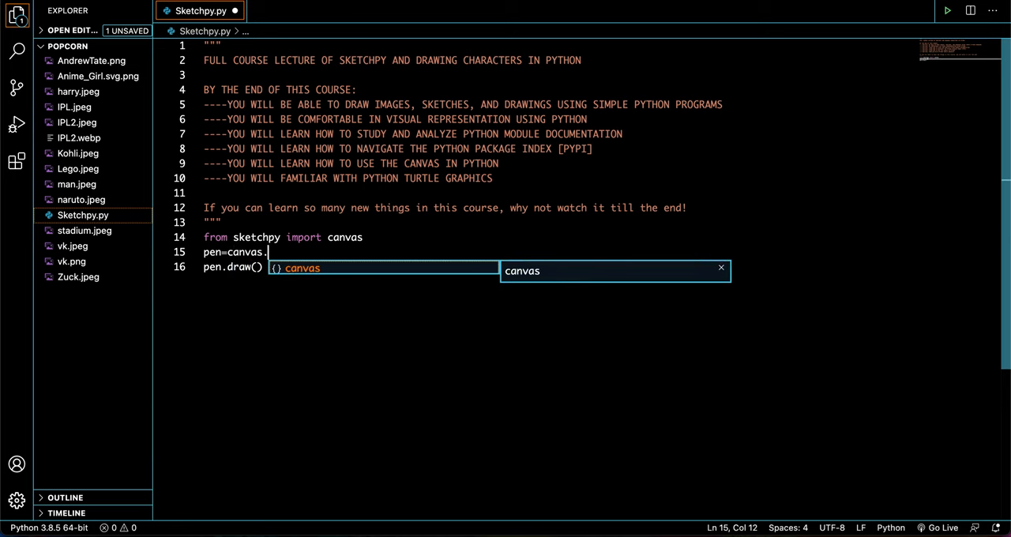
{"action": "type", "text": "."}
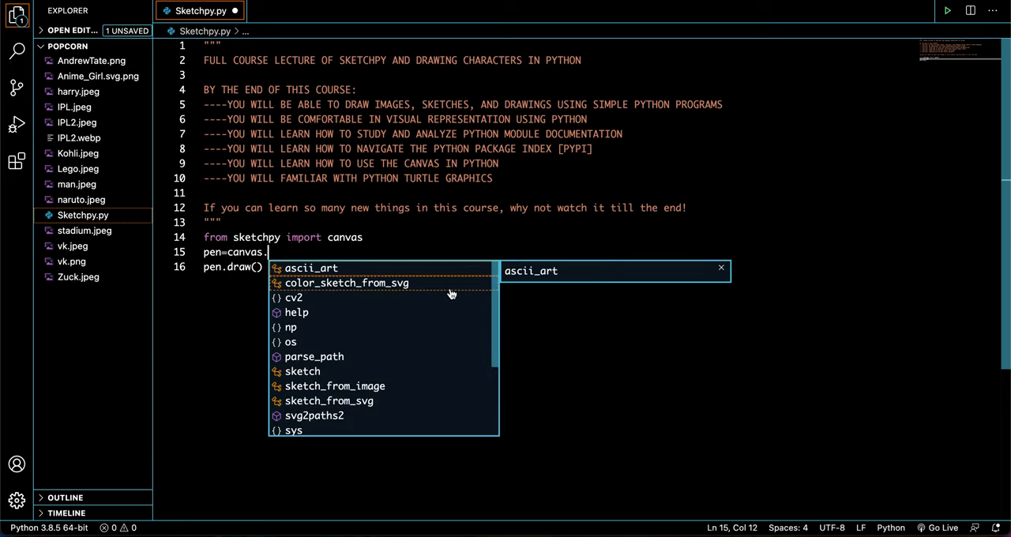
{"action": "left_click", "coordinate": [450, 284]}
{"action": "key", "text": "BackSpace"}
{"action": "key", "text": "BackSpace"}
{"action": "key", "text": "BackSpace"}
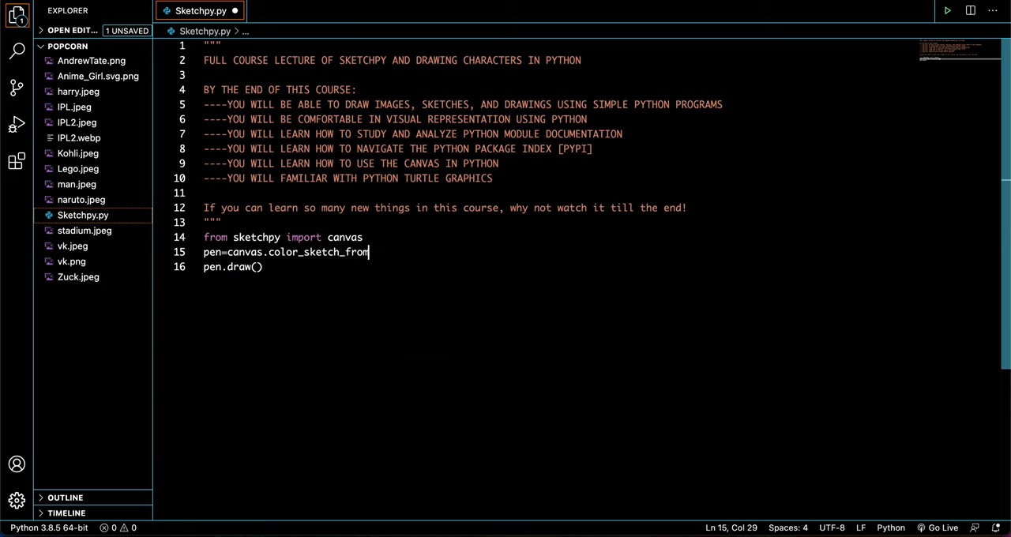
{"action": "type", "text": "_i"}
{"action": "key", "text": "BackSpace"}
{"action": "type", "text": "s"}
{"action": "type", "text": "vg"}
{"action": "key", "text": "Escape"}
{"action": "type", "text": "(\""}
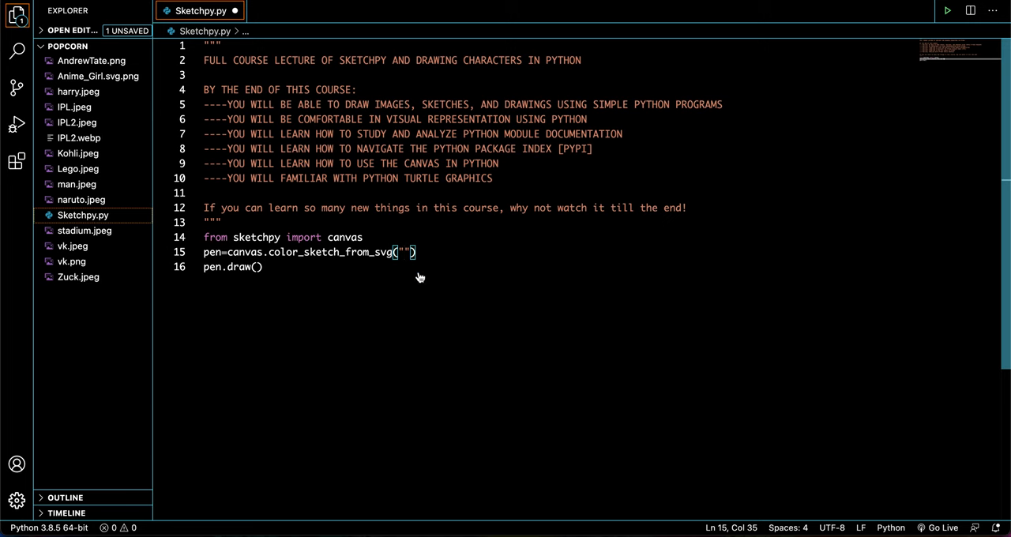
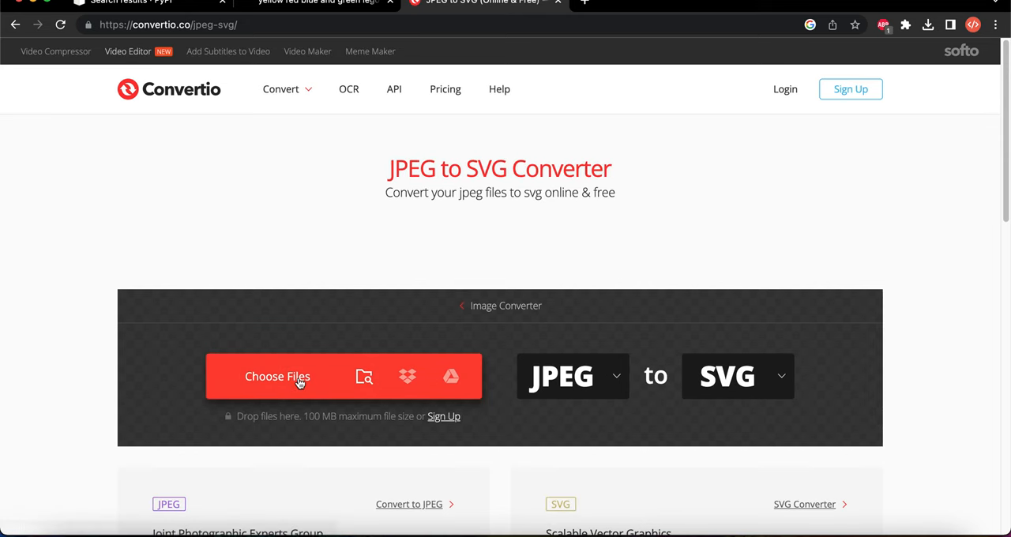
Upload Lego.jpeg to Convertio and start converting it to SVG.
{"action": "left_click", "coordinate": [298, 376]}
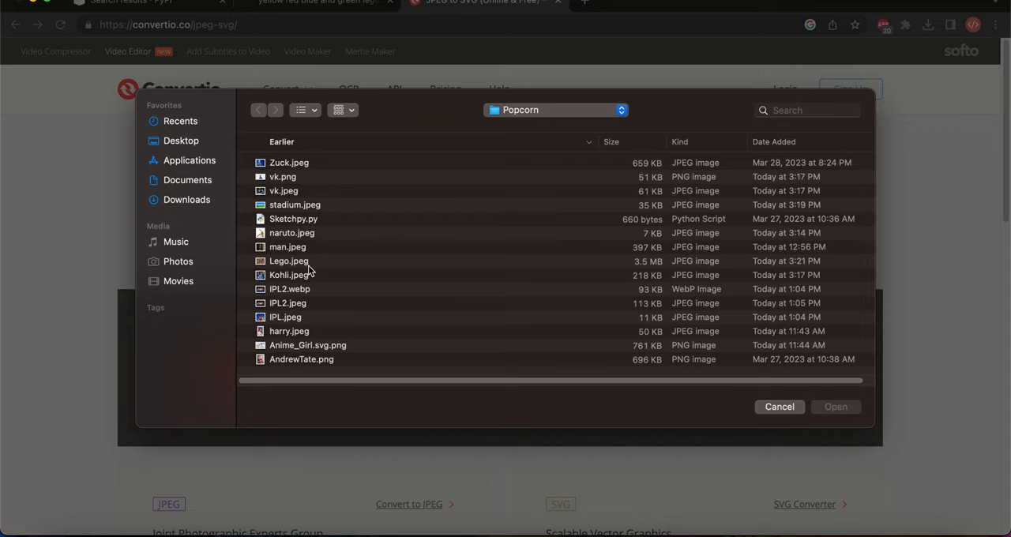
{"action": "left_click", "coordinate": [289, 261]}
{"action": "left_click", "coordinate": [836, 406]}
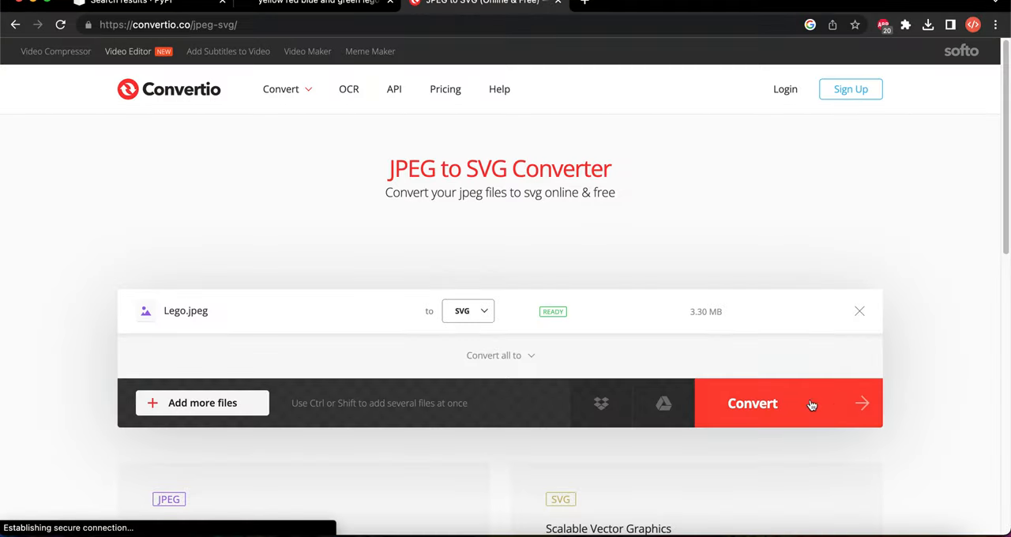
{"action": "scroll", "coordinate": [668, 334], "scroll_direction": "down", "scroll_amount": 1}
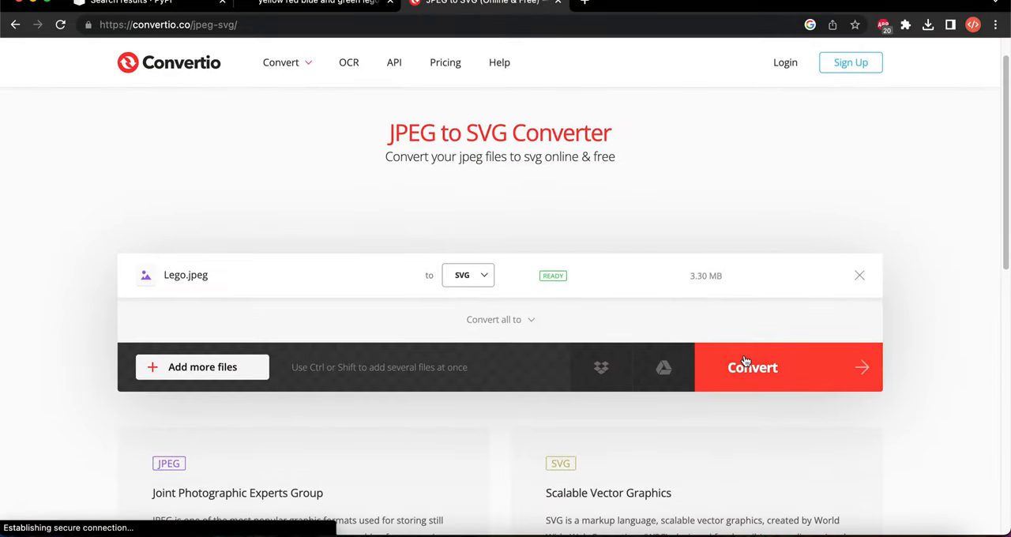
{"action": "left_click", "coordinate": [745, 362]}
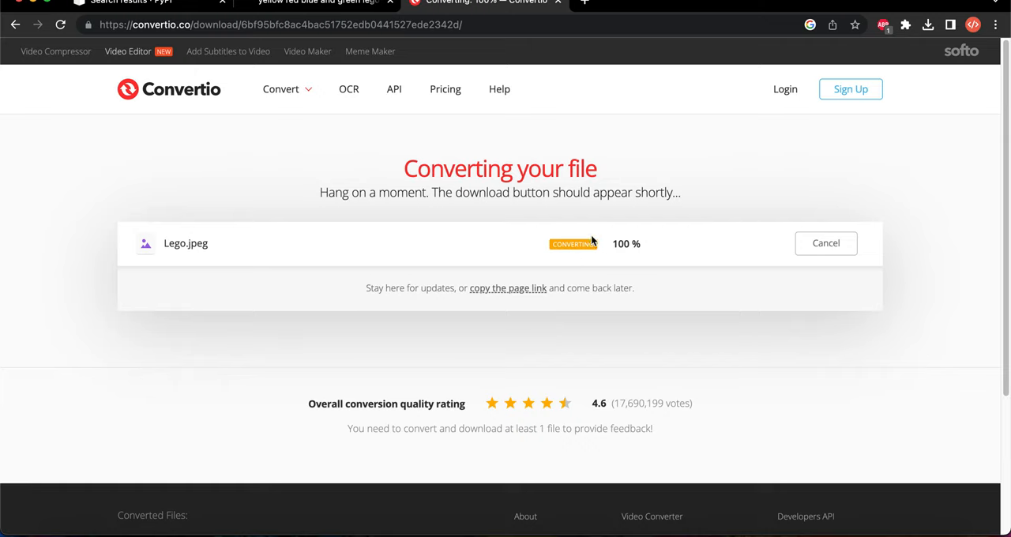
Download the converted Lego.svg into the Popcorn folder and return to VS Code.
{"action": "left_click", "coordinate": [812, 245]}
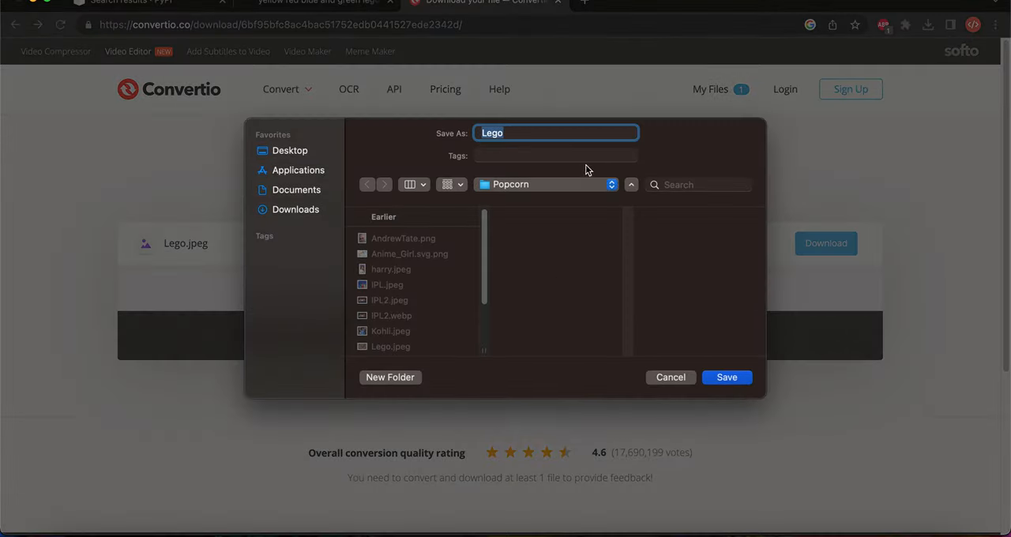
{"action": "left_click", "coordinate": [728, 377]}
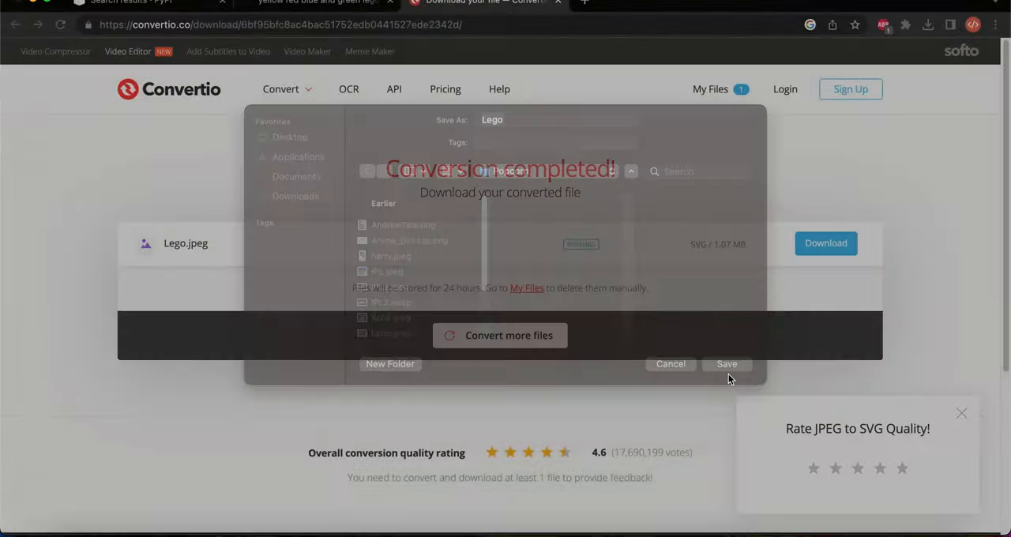
{"action": "key", "text": "super+Tab"}
{"action": "key", "text": "super+Tab"}
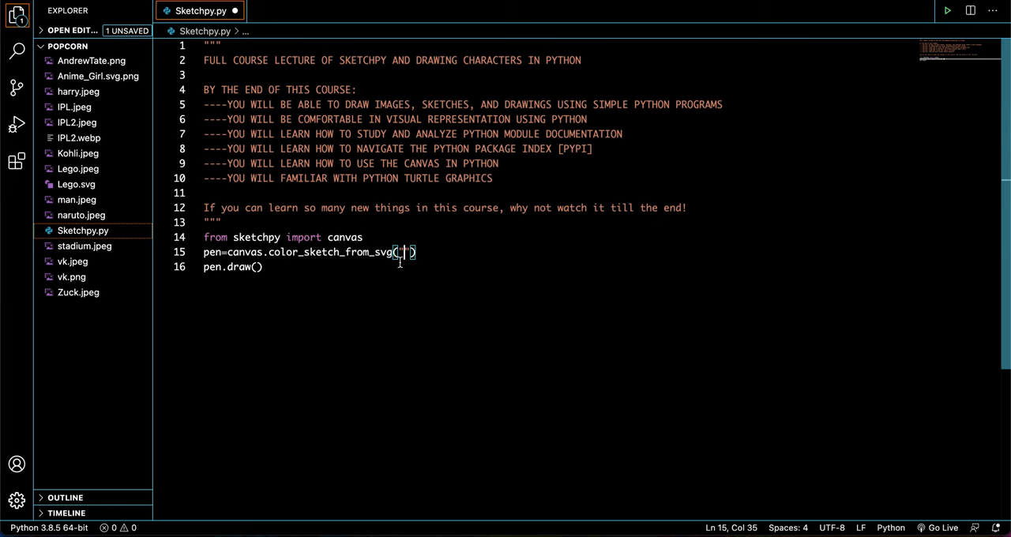
{"action": "type", "text": "Lego"}
{"action": "type", "text": ".sv"}
{"action": "type", "text": "g"}
Save Sketchpy.py sketching from Lego.svg and run it, hitting the unsupported 'style' error.
{"action": "key", "text": "super+s"}
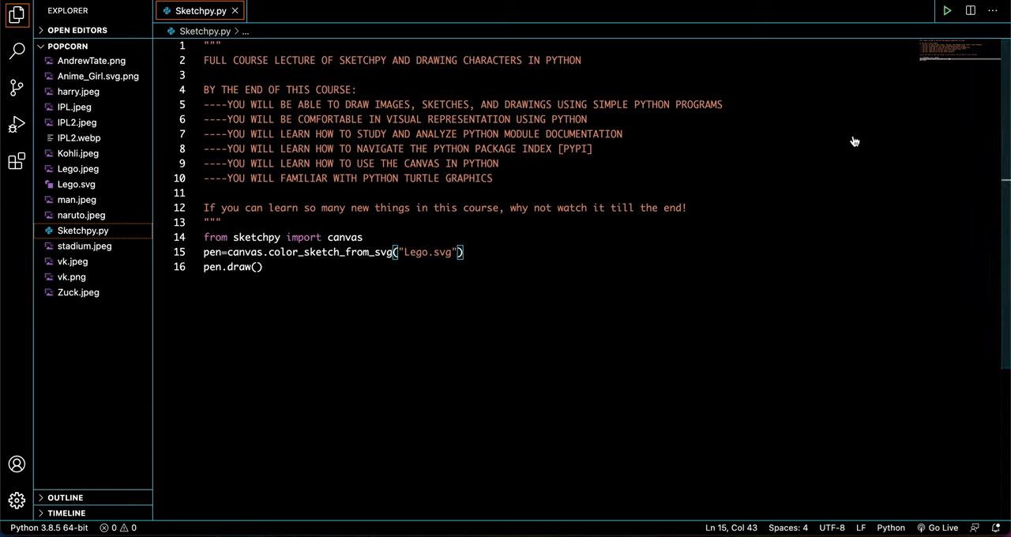
{"action": "key", "text": "ctrl+alt+n"}
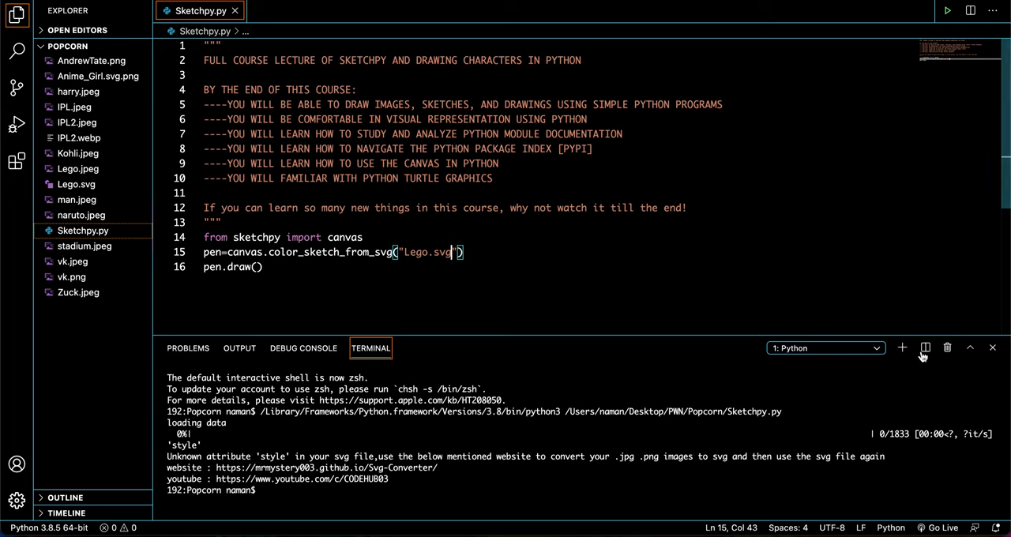
Close the run output and look through Lego.svg, naruto.jpeg, stadium.jpeg and man.jpeg from the Explorer.
{"action": "left_click", "coordinate": [947, 348]}
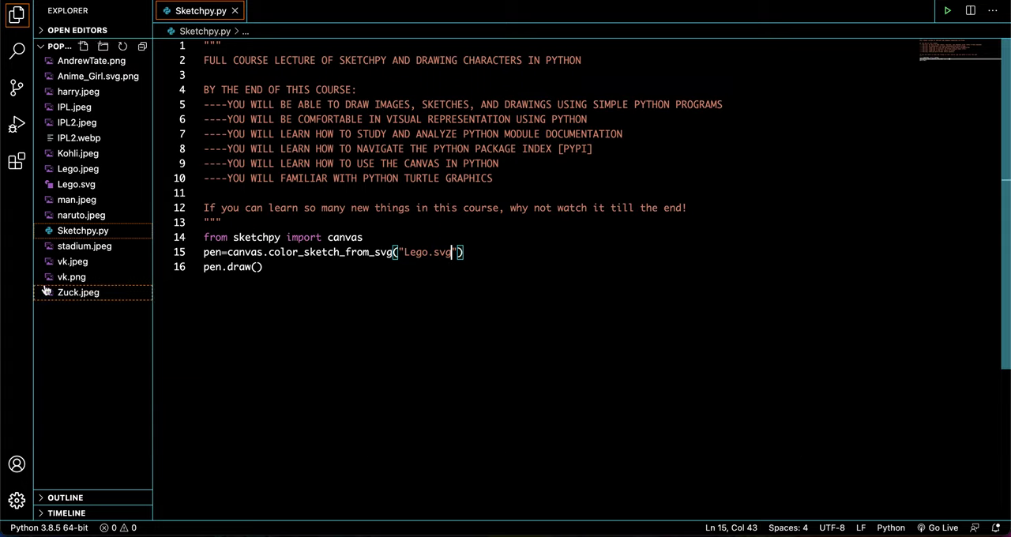
{"action": "left_click", "coordinate": [76, 184]}
{"action": "scroll", "coordinate": [472, 237], "scroll_direction": "down", "scroll_amount": 15}
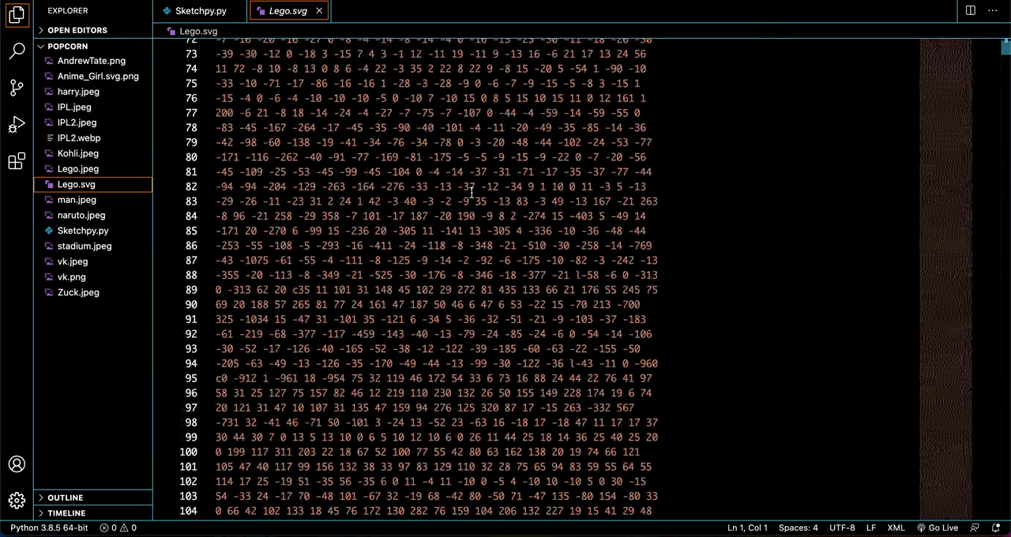
{"action": "scroll", "coordinate": [471, 237], "scroll_direction": "up", "scroll_amount": 15}
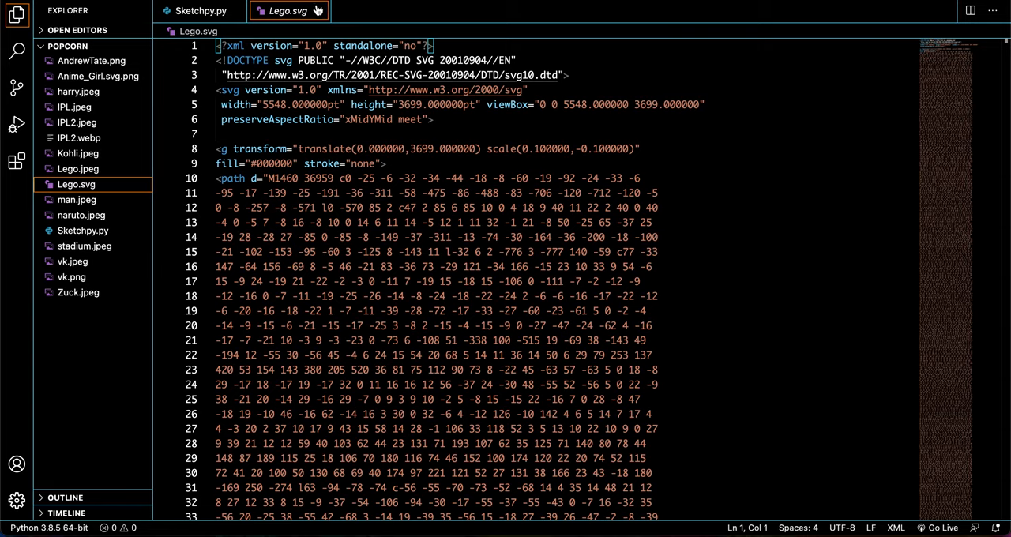
{"action": "left_click", "coordinate": [318, 10]}
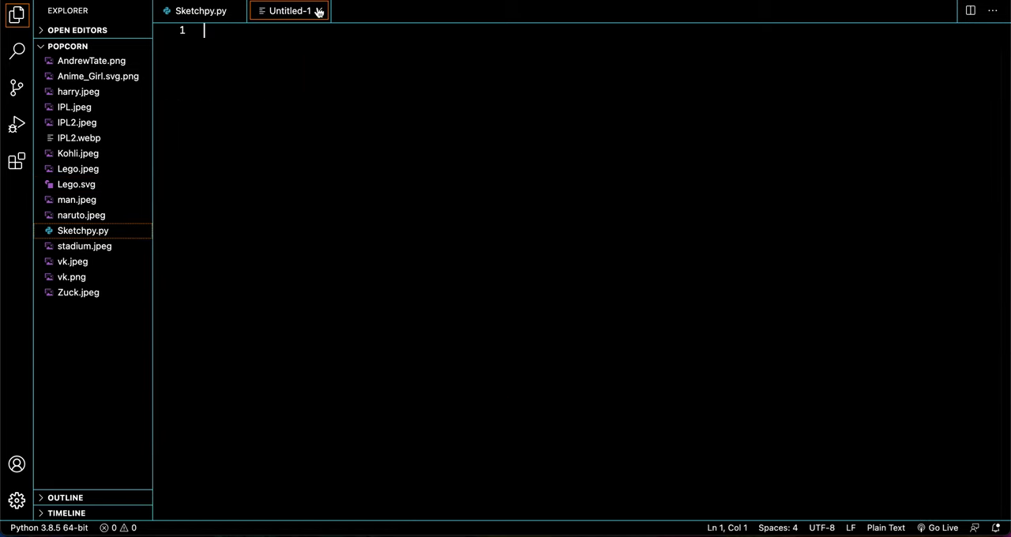
{"action": "left_click", "coordinate": [81, 214]}
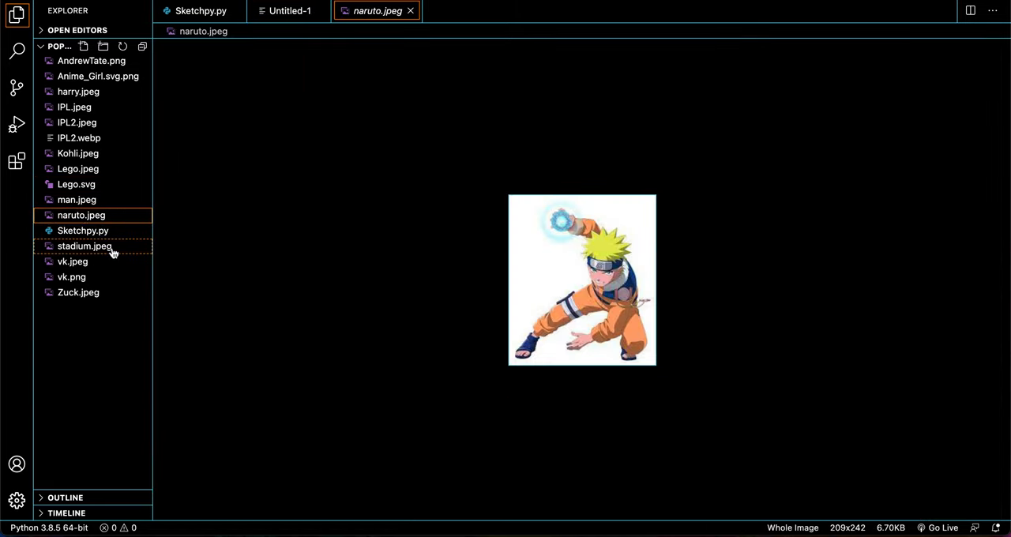
{"action": "left_click", "coordinate": [84, 245]}
{"action": "left_click", "coordinate": [77, 199]}
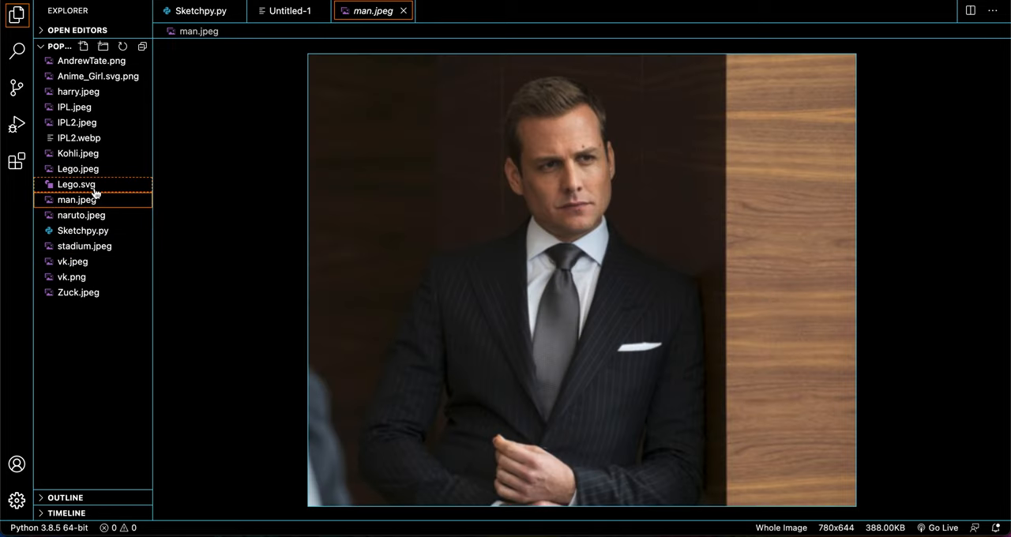
{"action": "left_click", "coordinate": [76, 184]}
{"action": "left_click", "coordinate": [83, 231]}
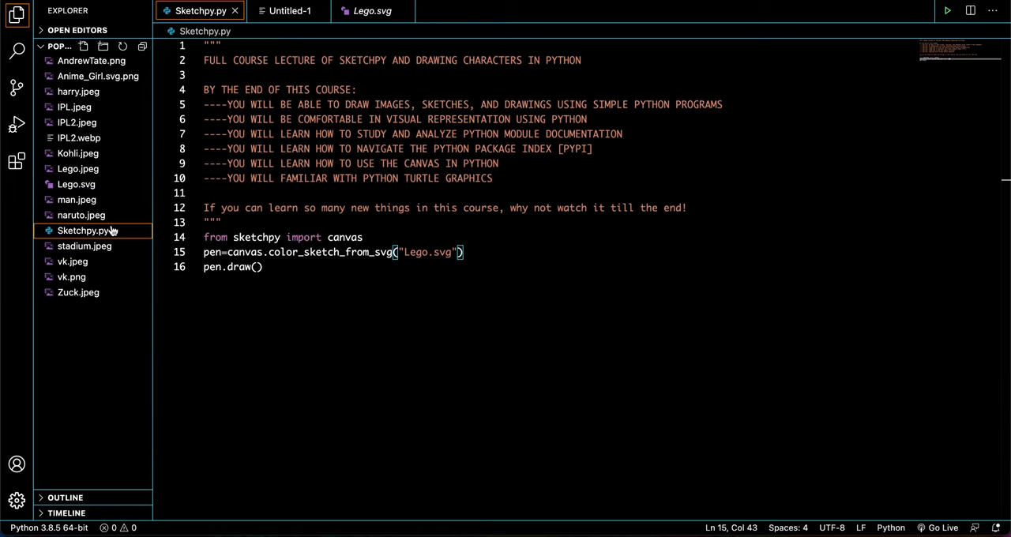
Close the Convertio and Unsplash tabs in Chrome and return to VS Code.
{"action": "left_click", "coordinate": [484, 257]}
{"action": "key", "text": "super+Tab"}
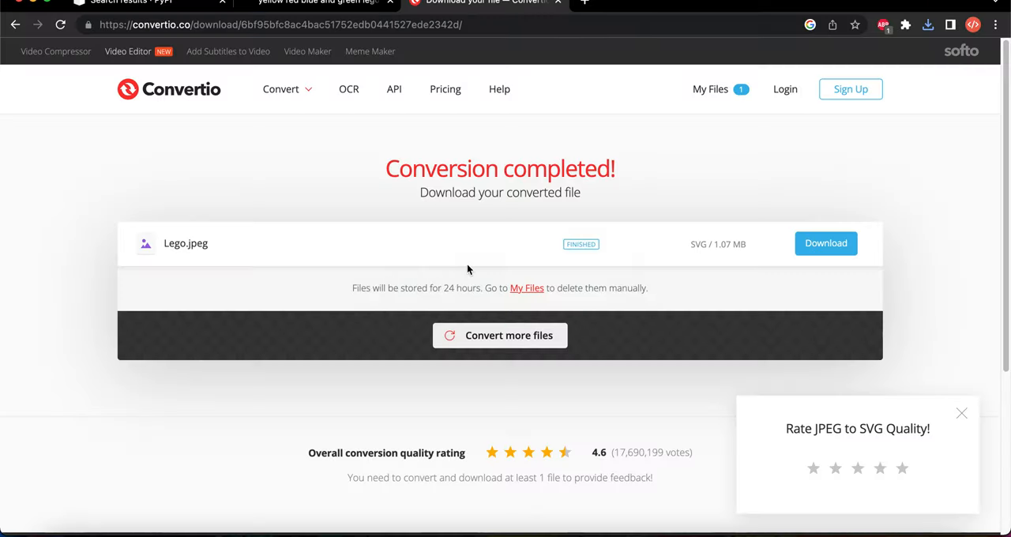
{"action": "key", "text": "super+w"}
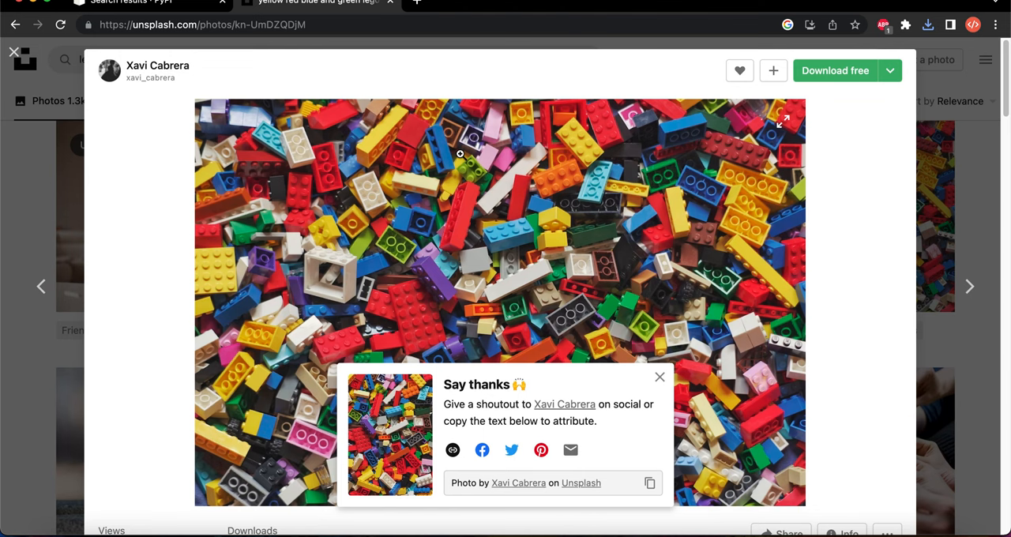
{"action": "key", "text": "super+w"}
{"action": "key", "text": "super+Tab"}
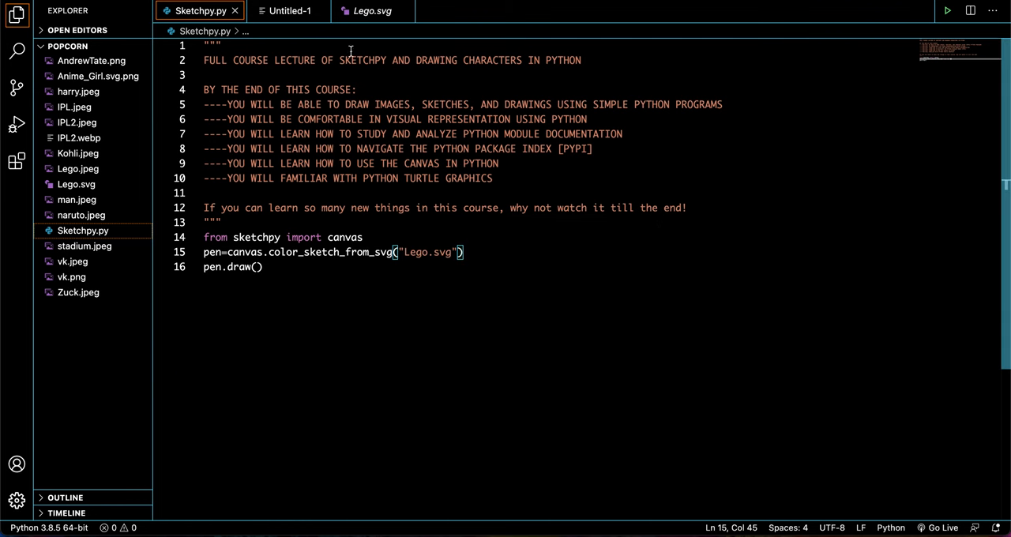
Rerun Sketchpy.py and select the suggested Svg-Converter URL in the error output.
{"action": "left_click", "coordinate": [946, 11]}
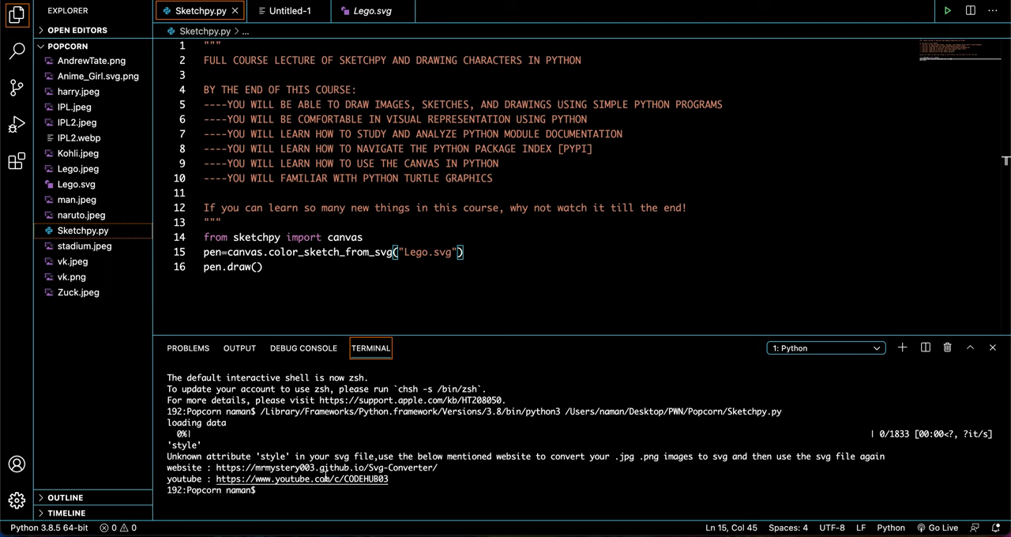
{"action": "left_click", "coordinate": [393, 465]}
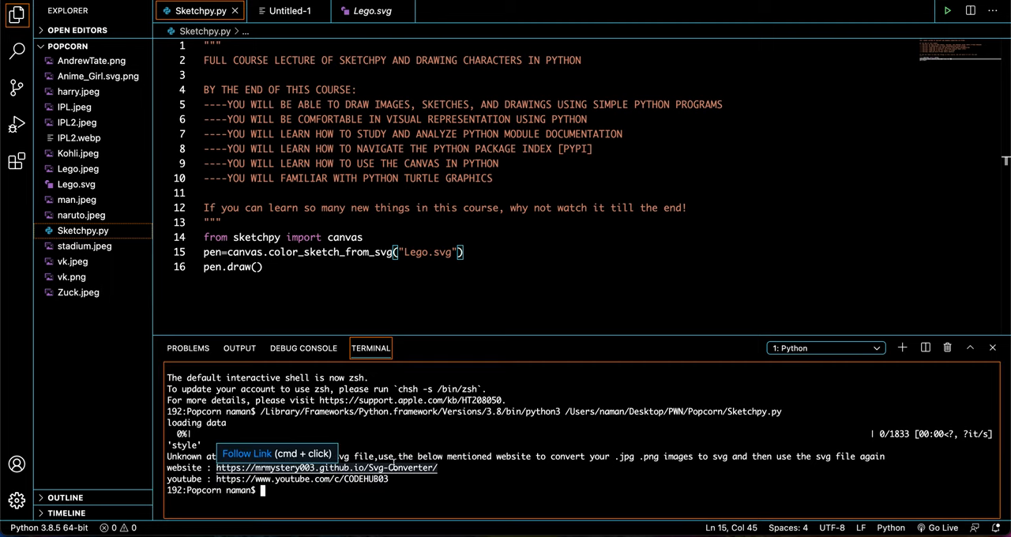
{"action": "double_click", "coordinate": [392, 467]}
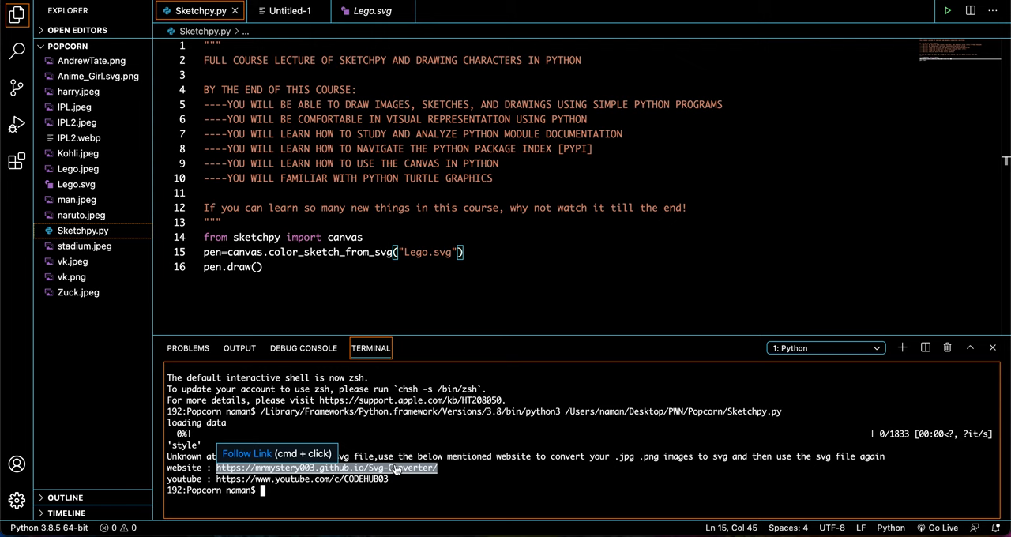
Copy the Svg-Converter address and load it in a new Chrome tab.
{"action": "key", "text": "super+c"}
{"action": "key", "text": "super+Tab"}
{"action": "key", "text": "super+t"}
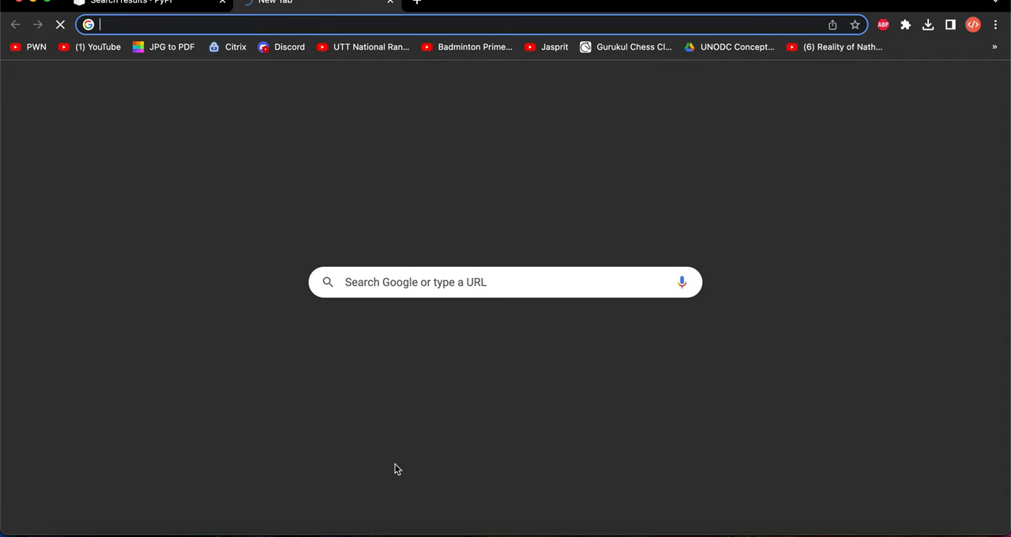
{"action": "key", "text": "super+v"}
{"action": "key", "text": "Return"}
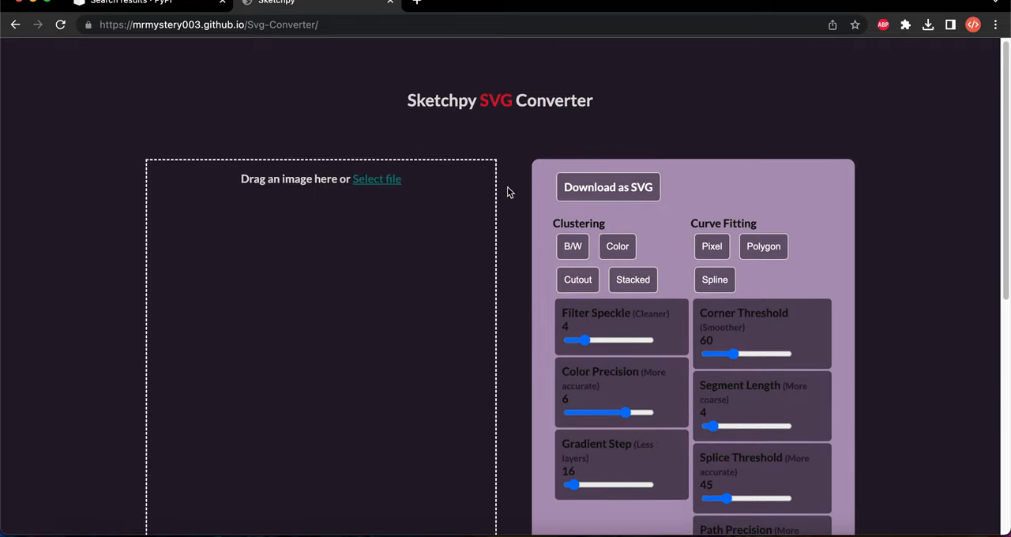
Load man.jpeg from the Popcorn folder into the Sketchpy SVG Converter.
{"action": "left_click", "coordinate": [393, 181]}
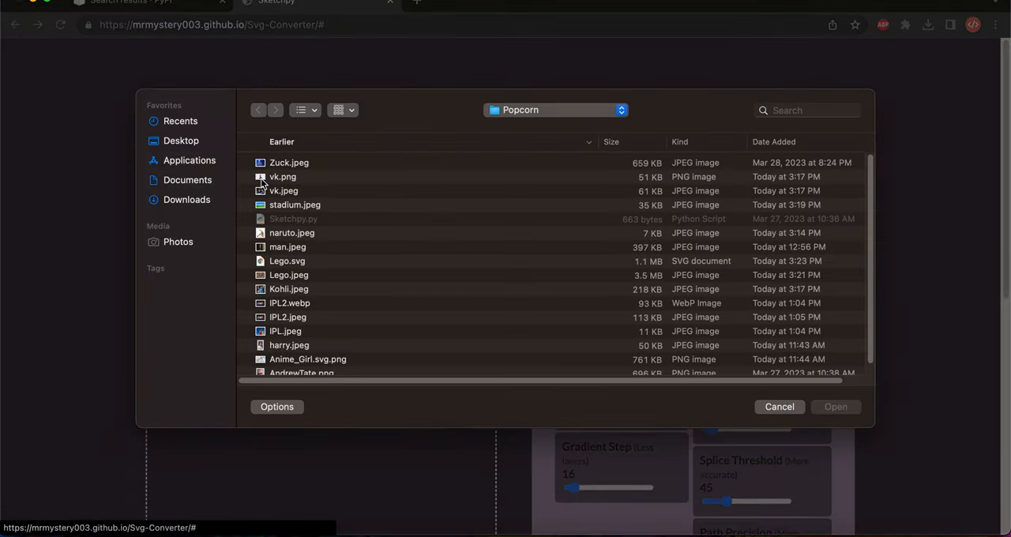
{"action": "left_click", "coordinate": [329, 191]}
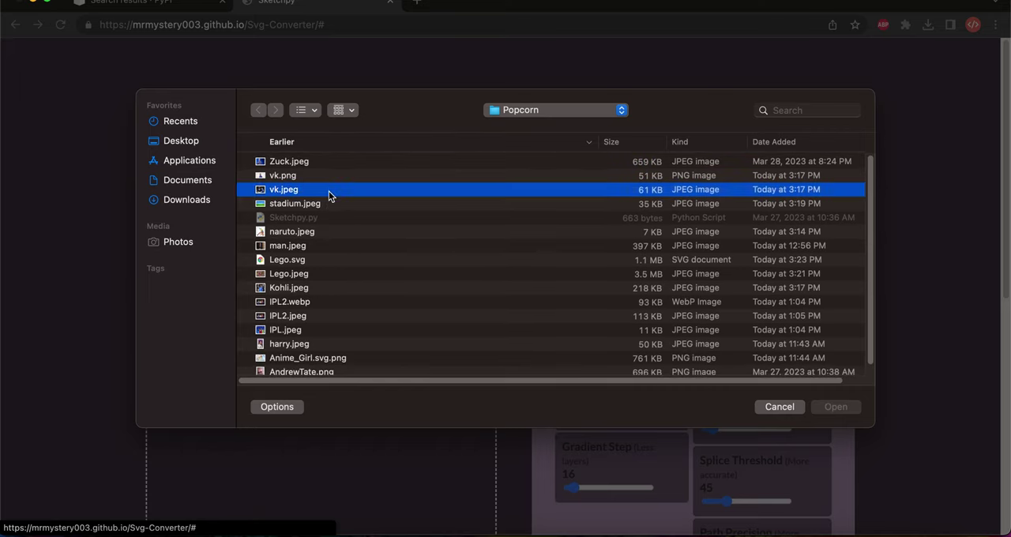
{"action": "left_click", "coordinate": [322, 245]}
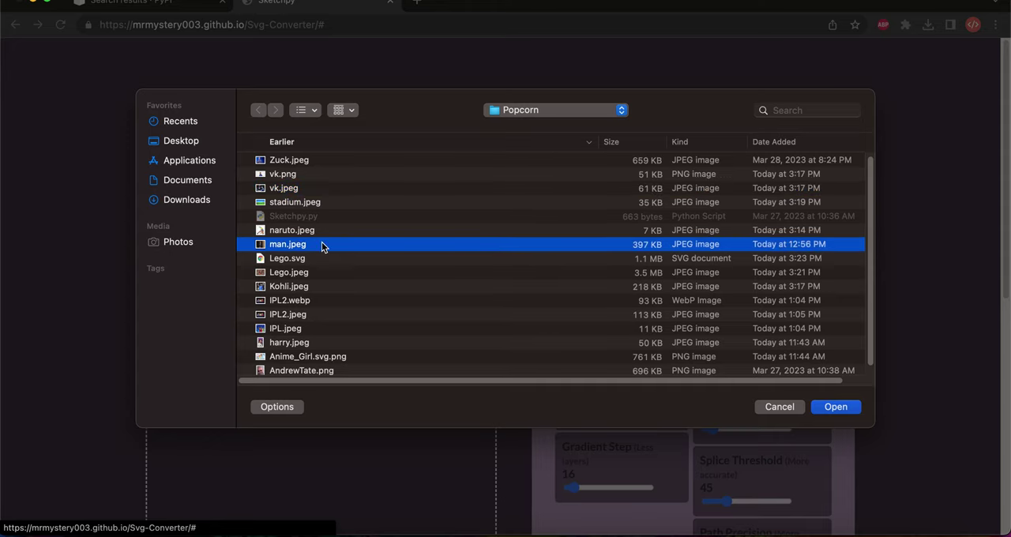
{"action": "left_click", "coordinate": [835, 406]}
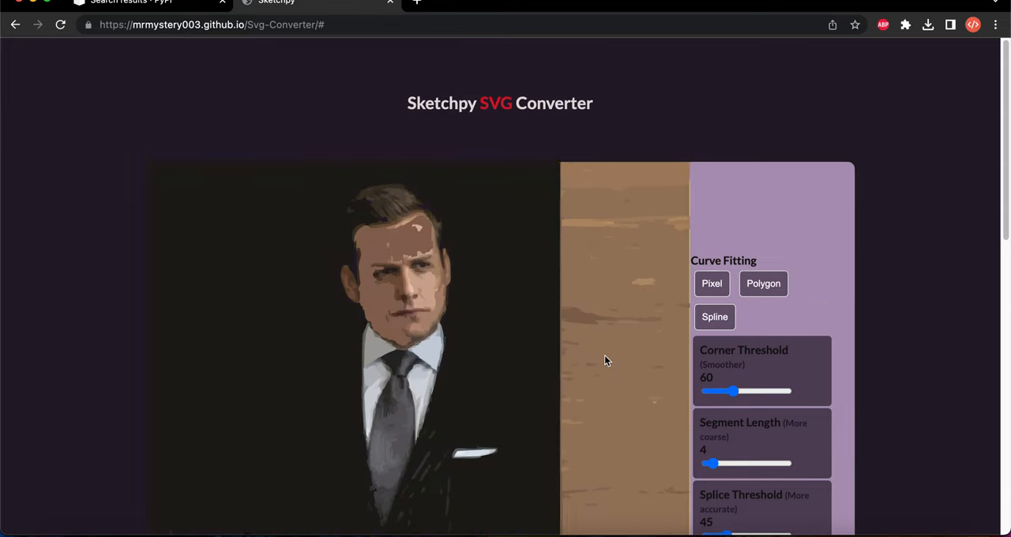
{"action": "scroll", "coordinate": [553, 358], "scroll_direction": "down", "scroll_amount": 4}
{"action": "scroll", "coordinate": [553, 357], "scroll_direction": "down", "scroll_amount": 1}
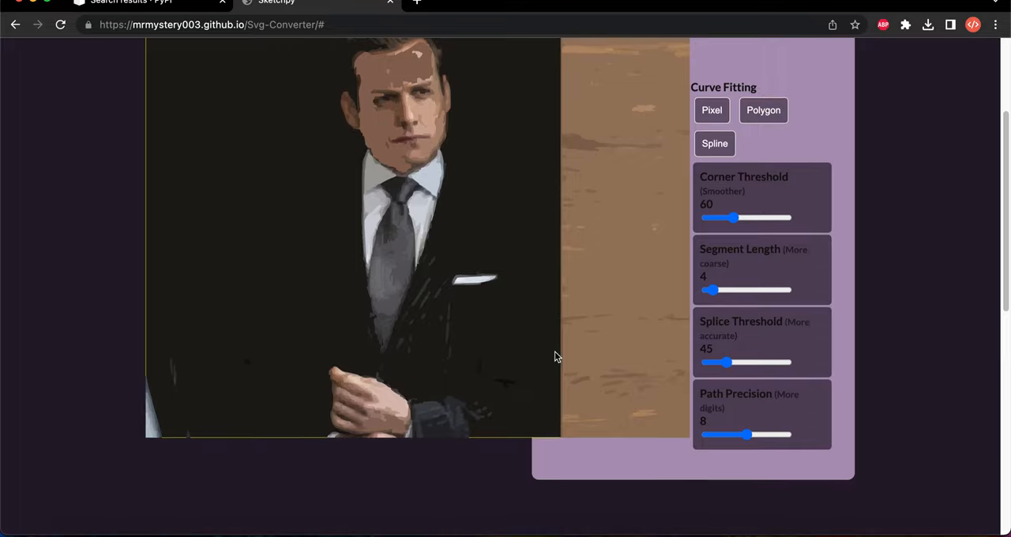
{"action": "scroll", "coordinate": [730, 308], "scroll_direction": "down", "scroll_amount": 10}
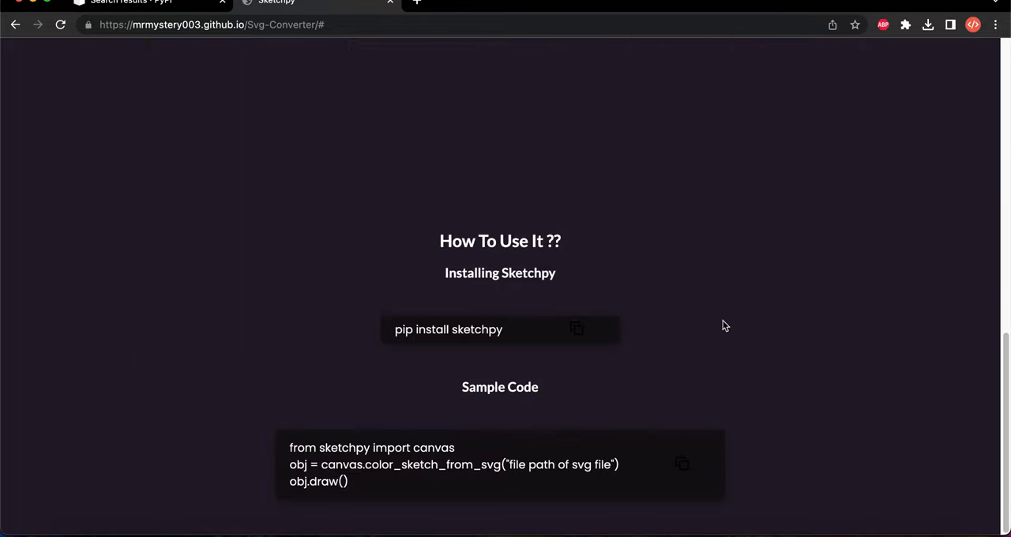
{"action": "scroll", "coordinate": [719, 321], "scroll_direction": "up", "scroll_amount": 1}
{"action": "scroll", "coordinate": [636, 404], "scroll_direction": "down", "scroll_amount": 1}
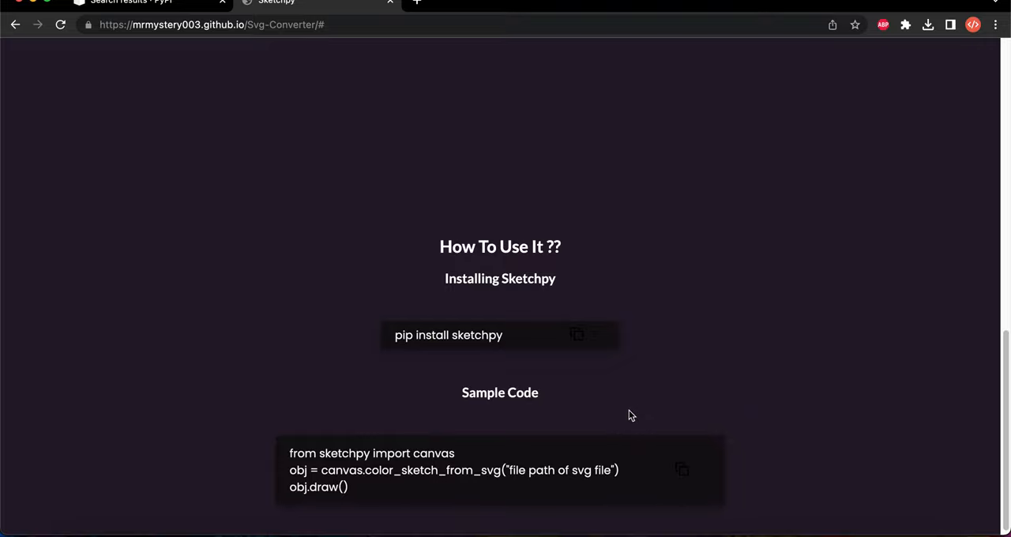
{"action": "scroll", "coordinate": [632, 410], "scroll_direction": "up", "scroll_amount": 1}
Read the converter's sample code with Corner Threshold at 72, then return to Sketchpy.py.
{"action": "double_click", "coordinate": [358, 495]}
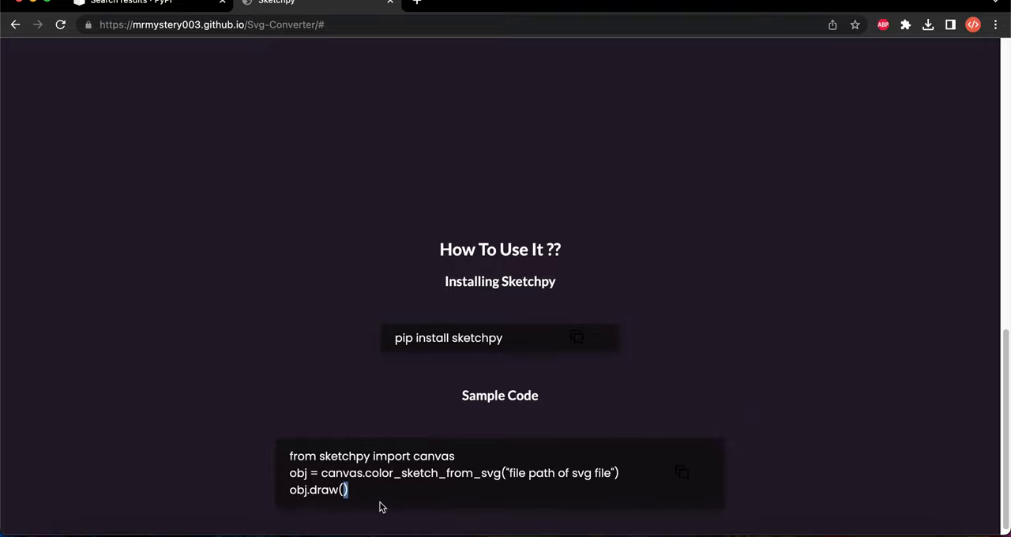
{"action": "scroll", "coordinate": [356, 429], "scroll_direction": "up", "scroll_amount": 10}
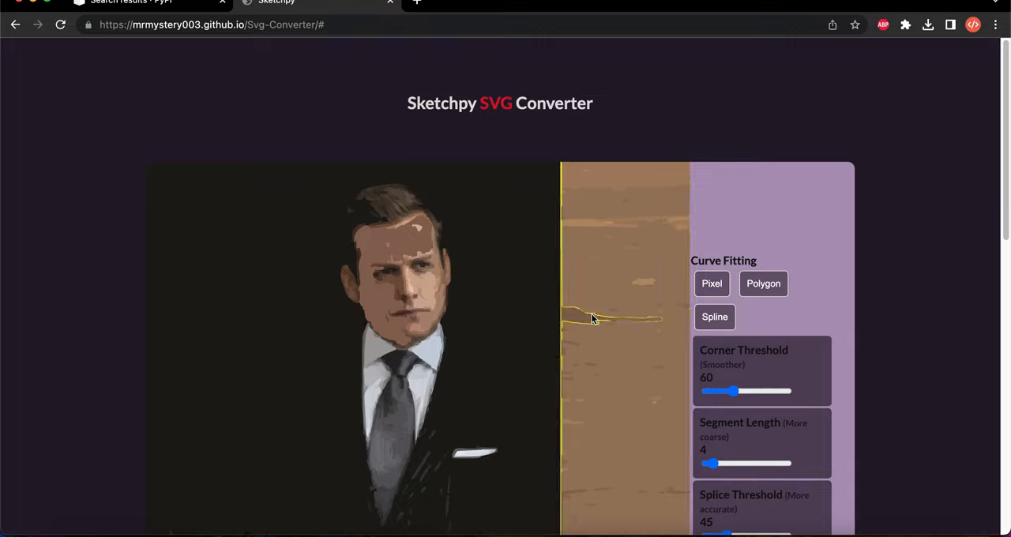
{"action": "scroll", "coordinate": [553, 395], "scroll_direction": "down", "scroll_amount": 2}
{"action": "scroll", "coordinate": [692, 325], "scroll_direction": "down", "scroll_amount": 3}
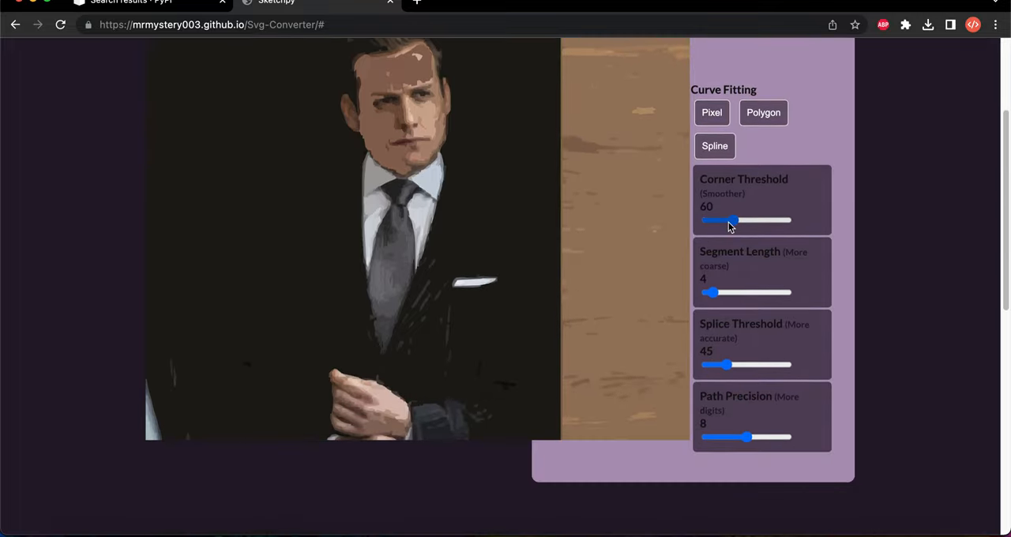
{"action": "mouse_move", "coordinate": [733, 220]}
{"action": "left_mouse_down"}
{"action": "mouse_move", "coordinate": [706, 221]}
{"action": "mouse_move", "coordinate": [774, 220]}
{"action": "mouse_move", "coordinate": [741, 221]}
{"action": "left_mouse_up"}
{"action": "scroll", "coordinate": [675, 232], "scroll_direction": "down", "scroll_amount": 5}
{"action": "scroll", "coordinate": [674, 233], "scroll_direction": "up", "scroll_amount": 5}
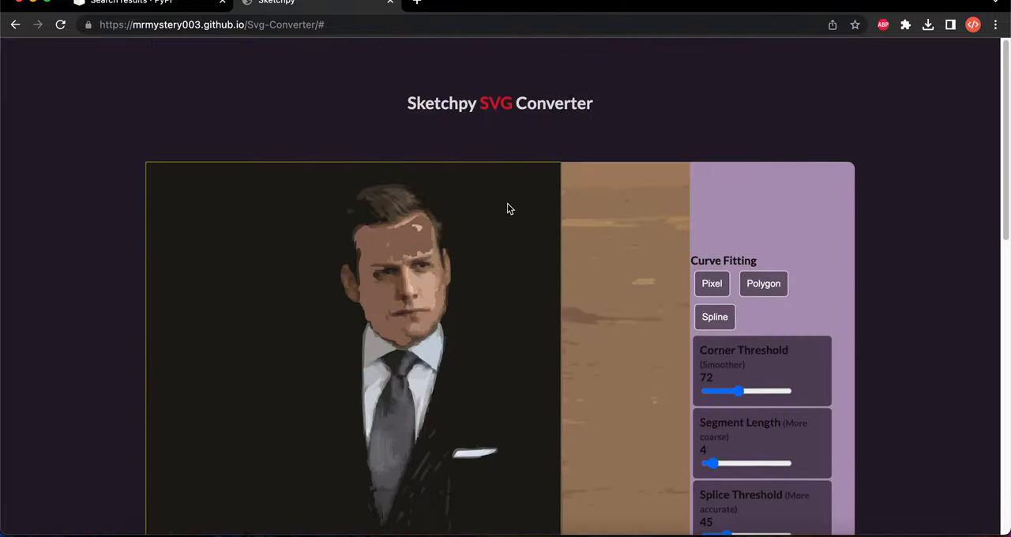
{"action": "key", "text": "ctrl+Tab"}
{"action": "key", "text": "super+Tab"}
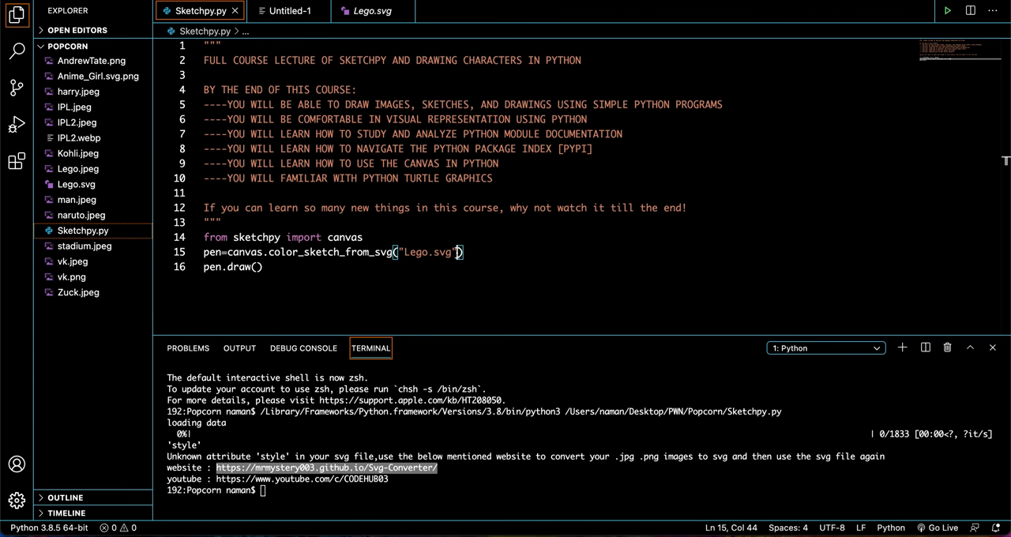
Close the terminal and delete the "Lego.svg" argument and brackets from the sketch call on line 15.
{"action": "left_click", "coordinate": [950, 348]}
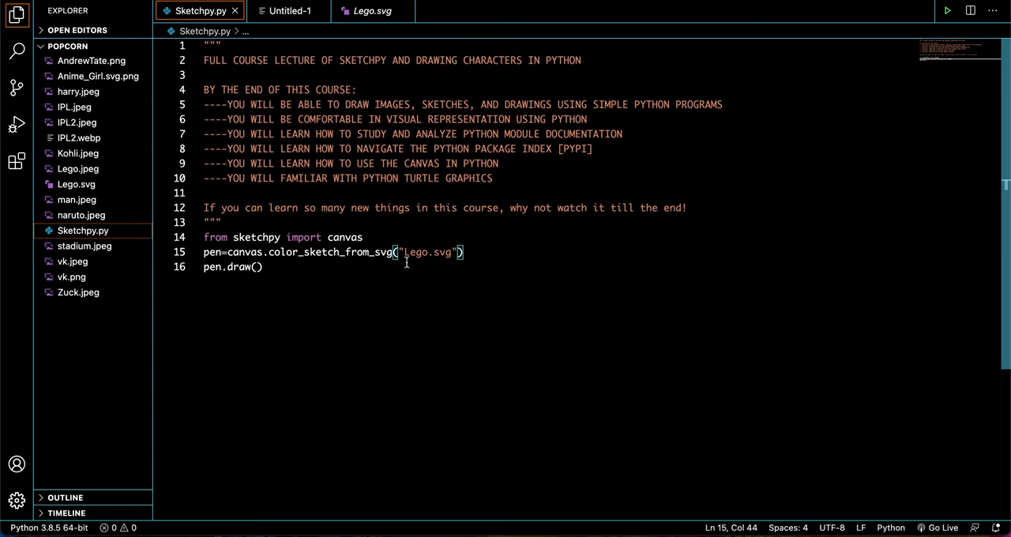
{"action": "left_click_drag", "start_coordinate": [404, 252], "coordinate": [453, 250]}
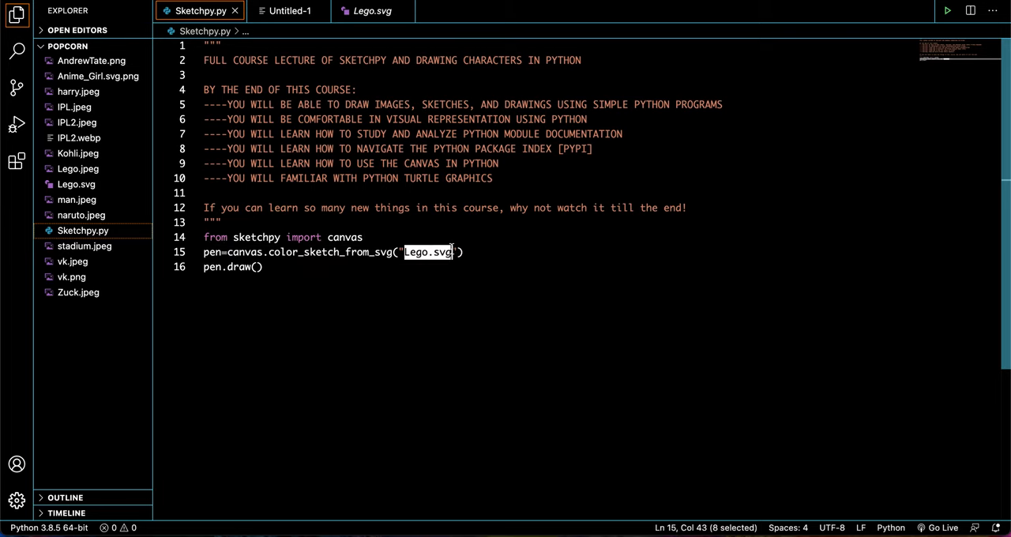
{"action": "key", "text": "BackSpace"}
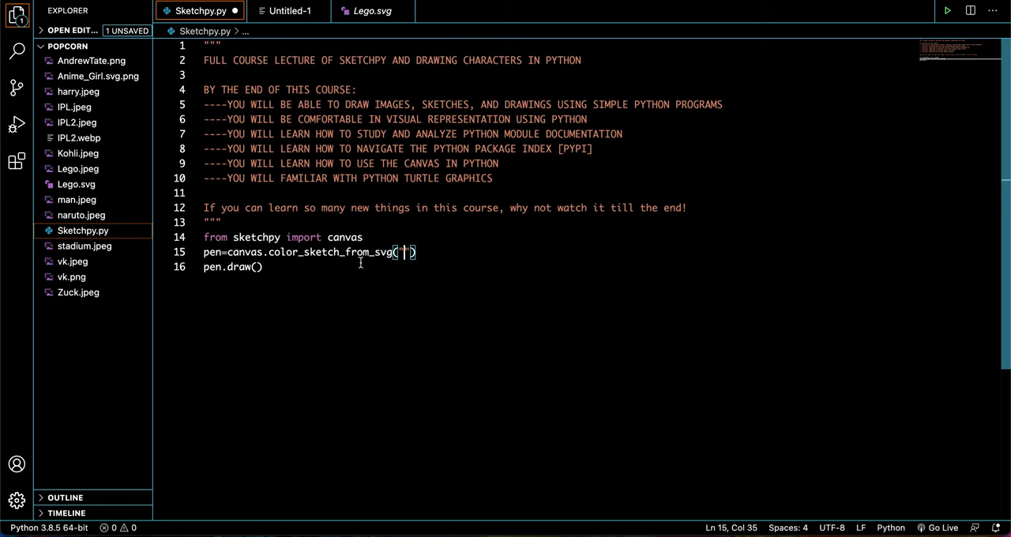
{"action": "key", "text": "BackSpace"}
{"action": "key", "text": "BackSpace"}
{"action": "key", "text": "BackSpace"}
{"action": "key", "text": "BackSpace"}
{"action": "type", "text": "_ima"}
{"action": "key", "text": "BackSpace"}
{"action": "key", "text": "BackSpace"}
{"action": "type", "text": "svg"}
{"action": "key", "text": "Escape"}
{"action": "type", "text": "("}
{"action": "left_click", "coordinate": [439, 287]}
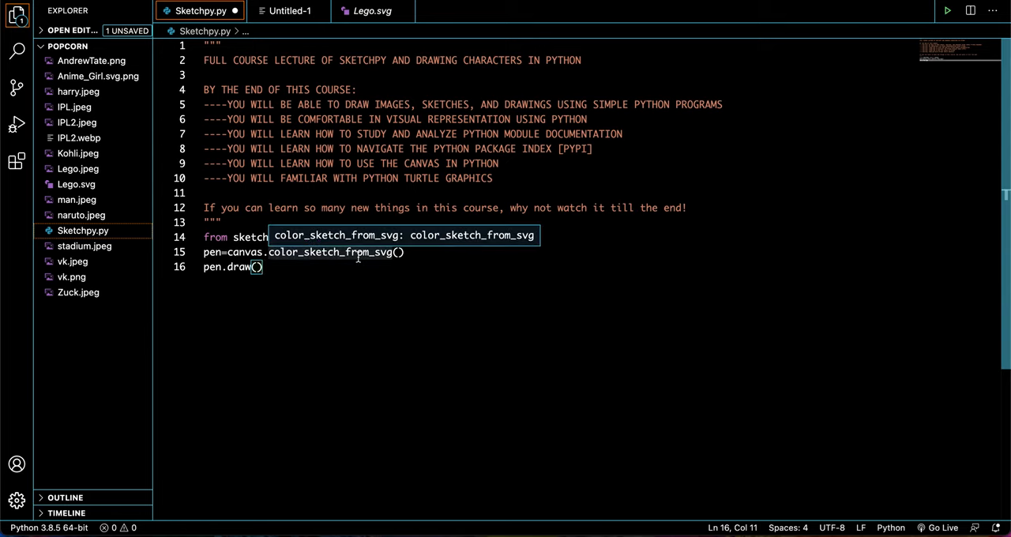
{"action": "left_click", "coordinate": [400, 253]}
Replace color_sketch_from_svg with sketch_from_image("AndrewTate.png") on line 15.
{"action": "key", "text": "BackSpace"}
{"action": "key", "text": "BackSpace"}
{"action": "key", "text": "BackSpace"}
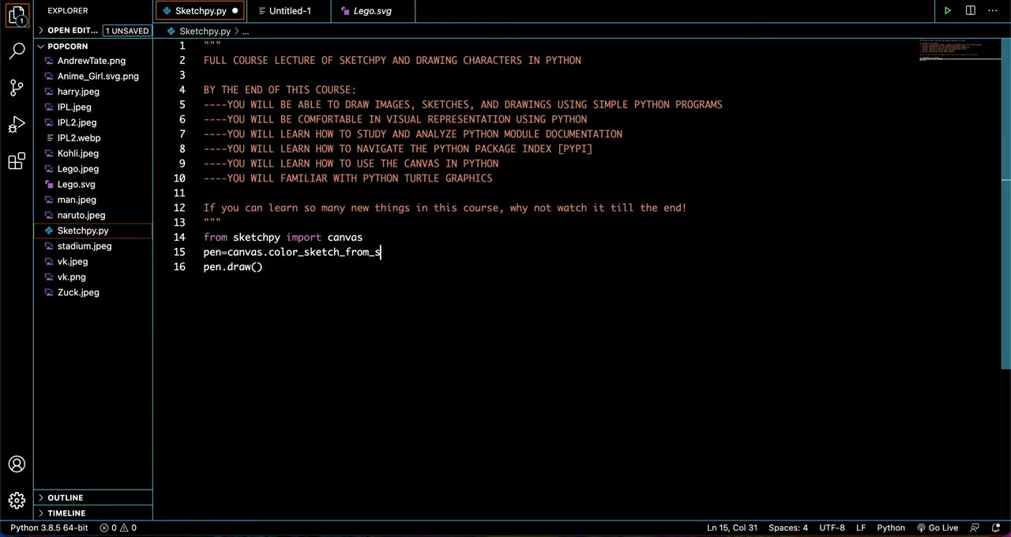
{"action": "type", "text": "imag"}
{"action": "key", "text": "BackSpace"}
{"action": "key", "text": "BackSpace"}
{"action": "key", "text": "BackSpace"}
{"action": "key", "text": "BackSpace"}
{"action": "key", "text": "BackSpace"}
{"action": "key", "text": "BackSpace"}
{"action": "key", "text": "BackSpace"}
{"action": "key", "text": "BackSpace"}
{"action": "key", "text": "BackSpace"}
{"action": "key", "text": "BackSpace"}
{"action": "key", "text": "BackSpace"}
{"action": "key", "text": "BackSpace"}
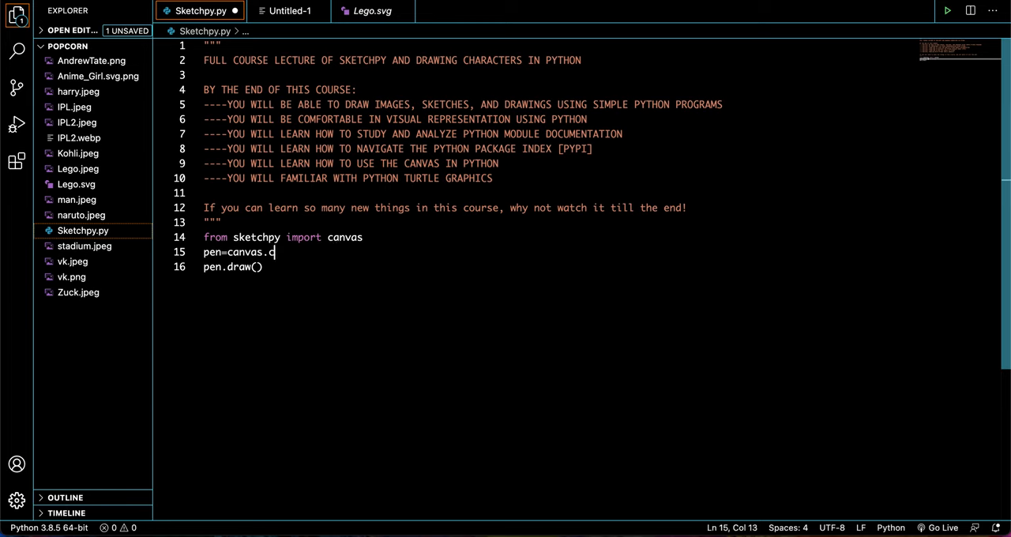
{"action": "key", "text": "BackSpace"}
{"action": "type", "text": "sket"}
{"action": "key", "text": "Down"}
{"action": "key", "text": "Return"}
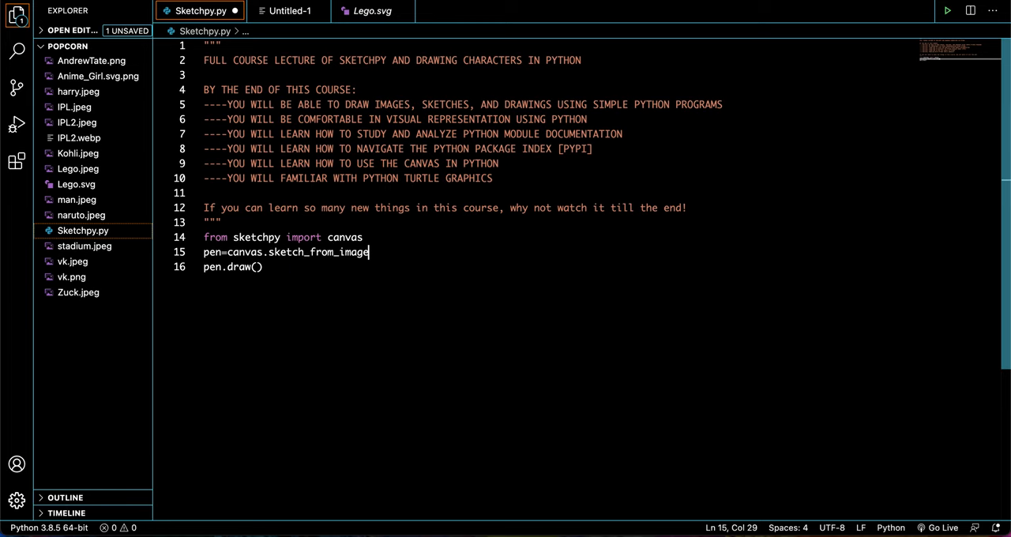
{"action": "type", "text": "(\""}
{"action": "type", "text": "Anm"}
{"action": "key", "text": "BackSpace"}
{"action": "key", "text": "BackSpace"}
{"action": "type", "text": "ndrew"}
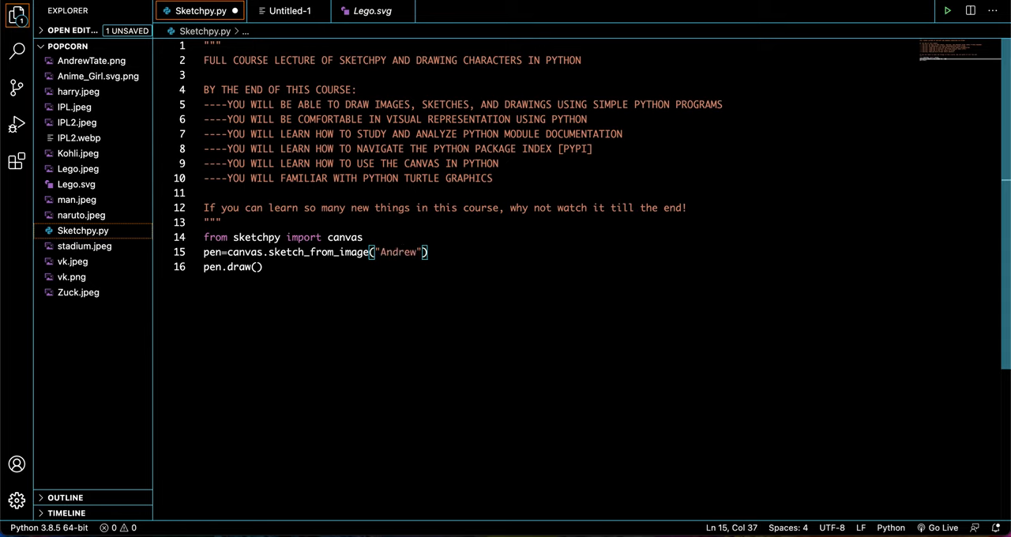
{"action": "type", "text": "Ttw"}
{"action": "key", "text": "BackSpace"}
{"action": "key", "text": "BackSpace"}
{"action": "type", "text": "ate."}
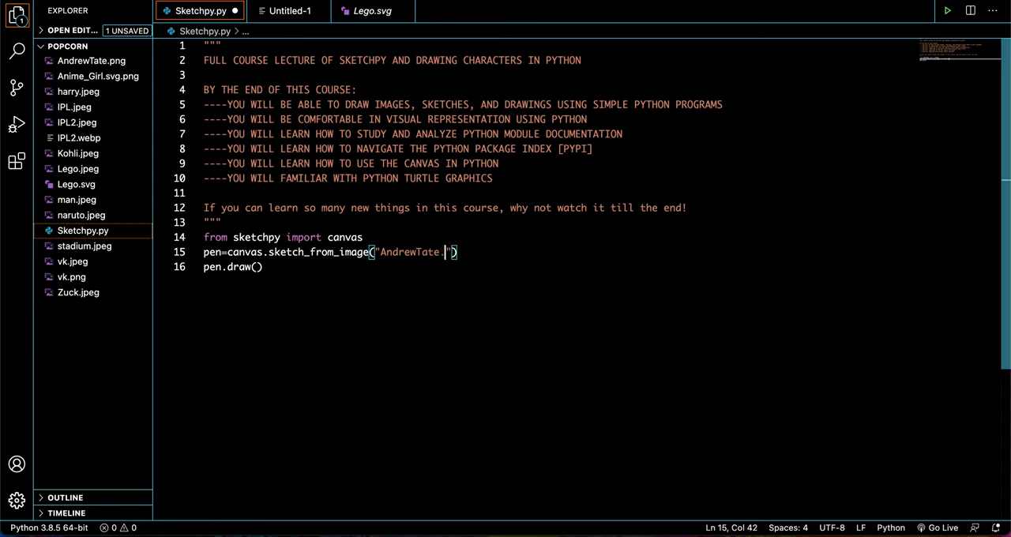
{"action": "type", "text": "png"}
{"action": "left_click", "coordinate": [518, 267]}
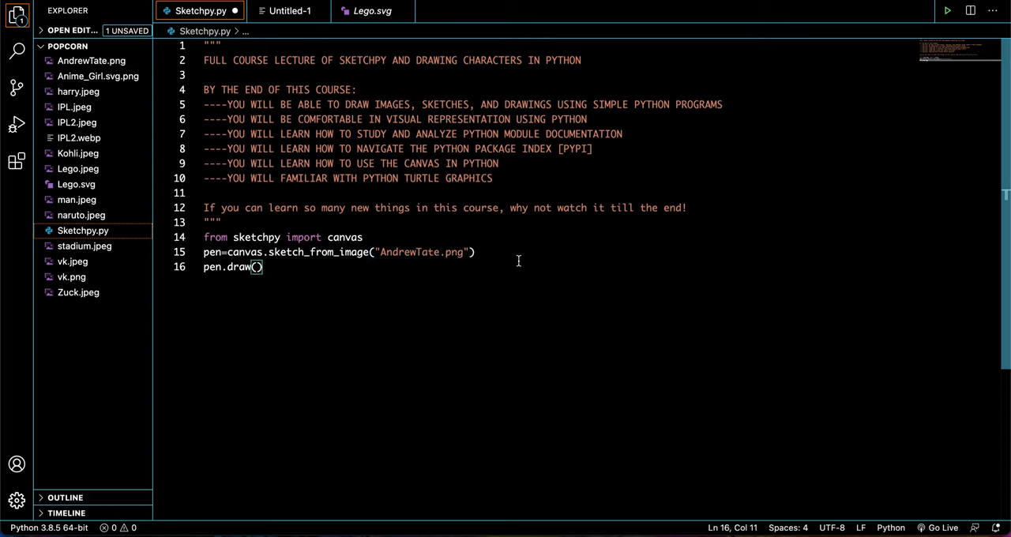
Save and run the script drawing AndrewTate.png in Turtle, then close the drawing and hide the terminal.
{"action": "key", "text": "ctrl+s"}
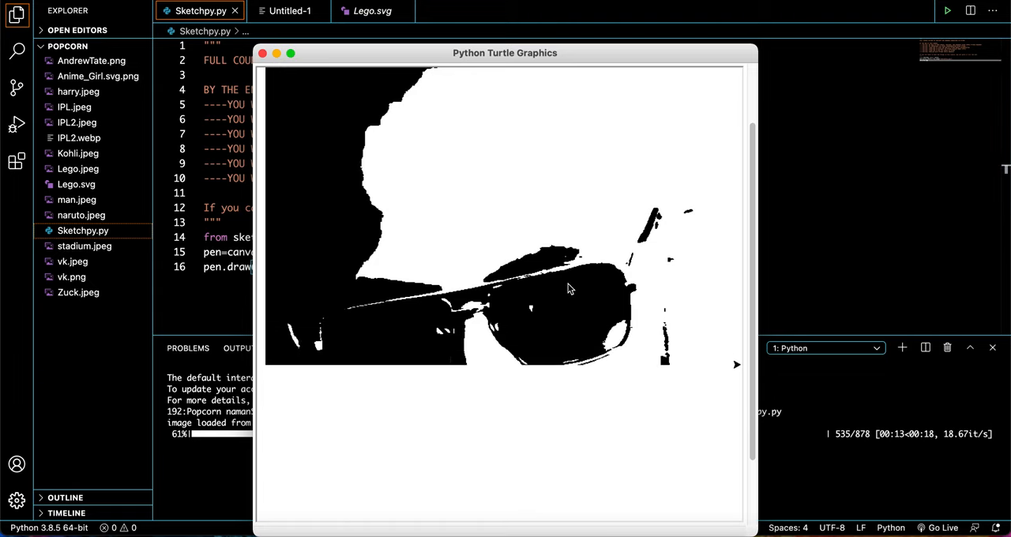
{"action": "left_click", "coordinate": [263, 53]}
{"action": "key", "text": "ctrl+grave"}
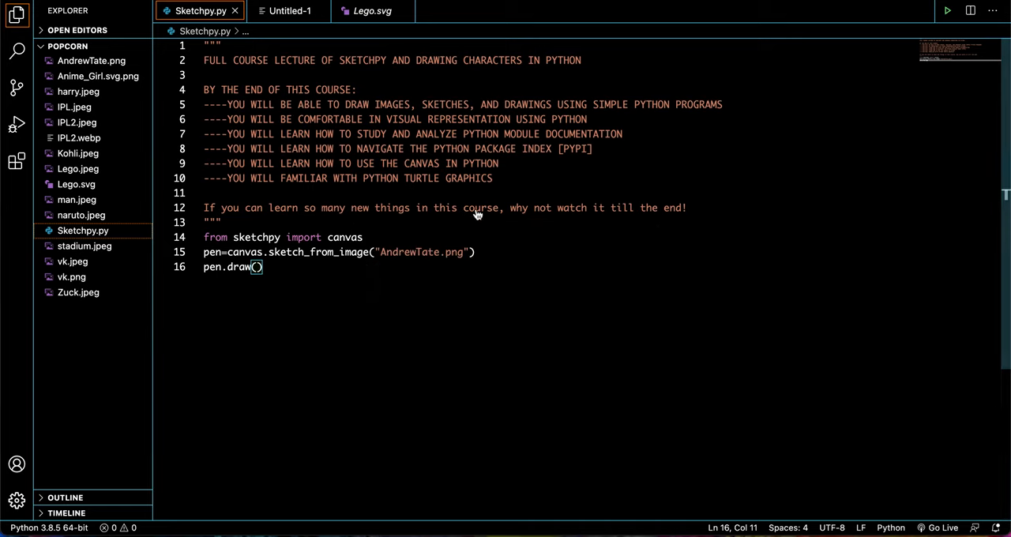
Open Chrome with the second profile and go to pypi.org.
{"action": "left_click", "coordinate": [214, 527]}
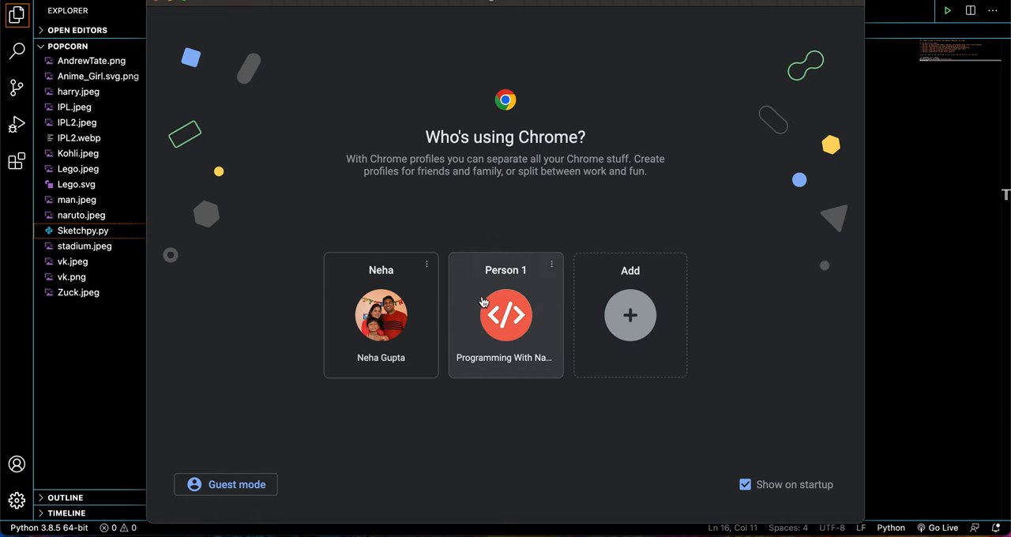
{"action": "left_click", "coordinate": [506, 314]}
{"action": "type", "text": "pypi"}
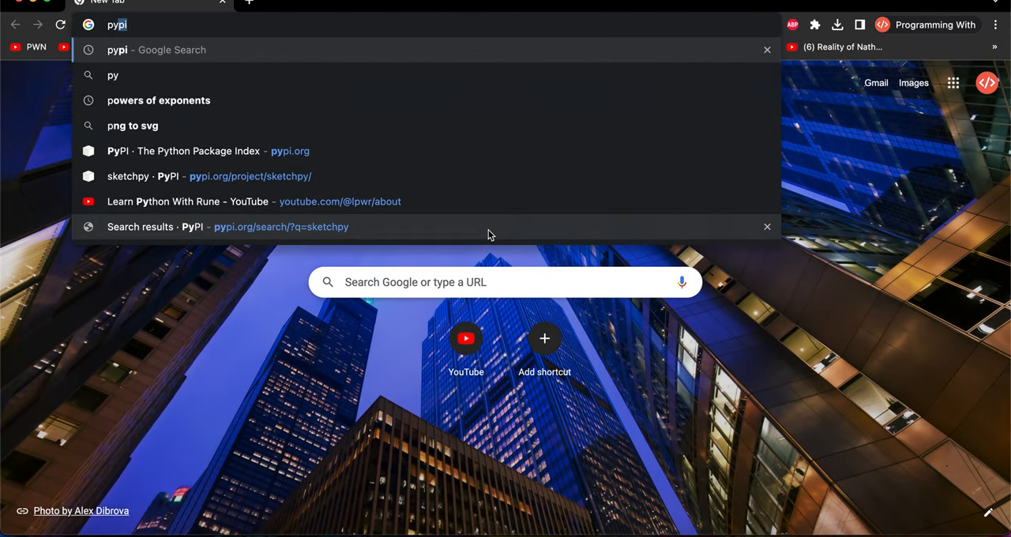
{"action": "key", "text": "Down"}
{"action": "key", "text": "Down"}
{"action": "key", "text": "Down"}
{"action": "key", "text": "Return"}
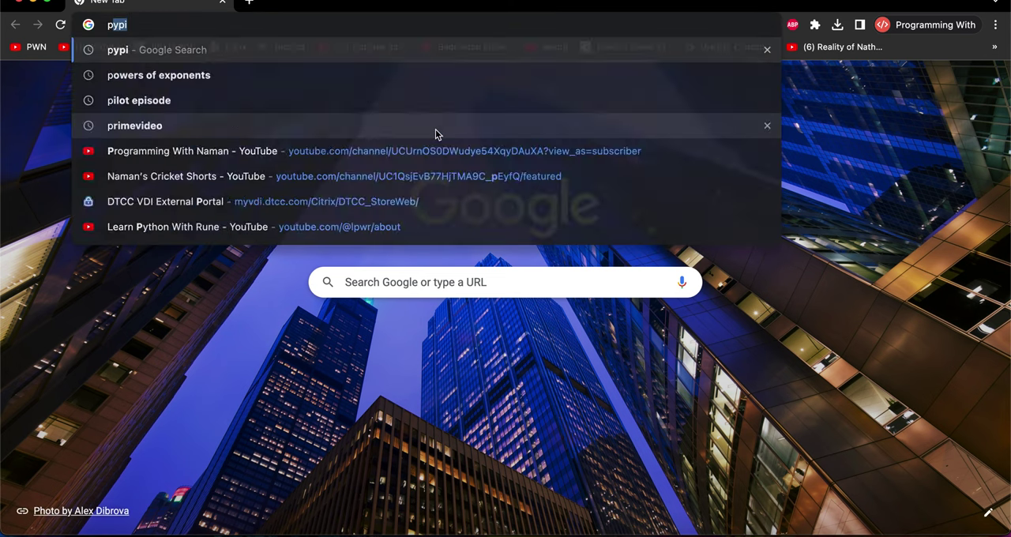
{"action": "type", "text": "pypi"}
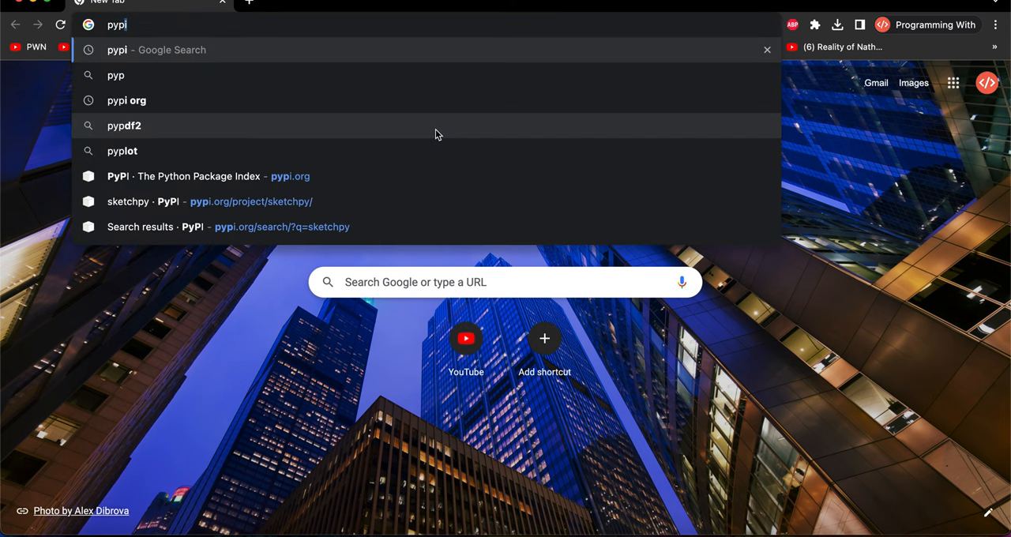
{"action": "key", "text": "Down"}
{"action": "key", "text": "Down"}
{"action": "key", "text": "Down"}
{"action": "key", "text": "Return"}
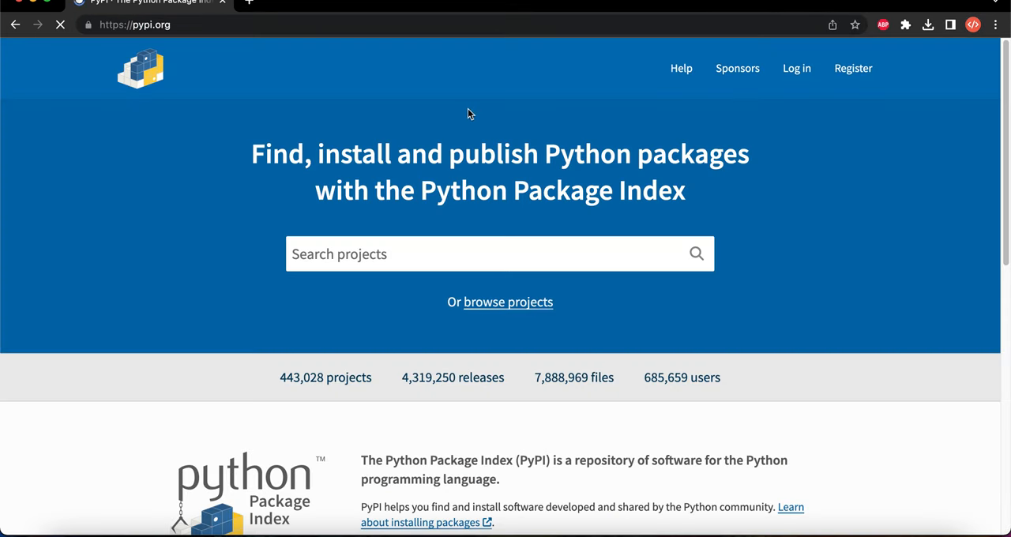
Search PyPI for canvas, open the canvas 0.3 project page, then return to Sketchpy.py.
{"action": "left_click", "coordinate": [433, 254]}
{"action": "left_click", "coordinate": [485, 304]}
{"action": "key", "text": "super+Tab"}
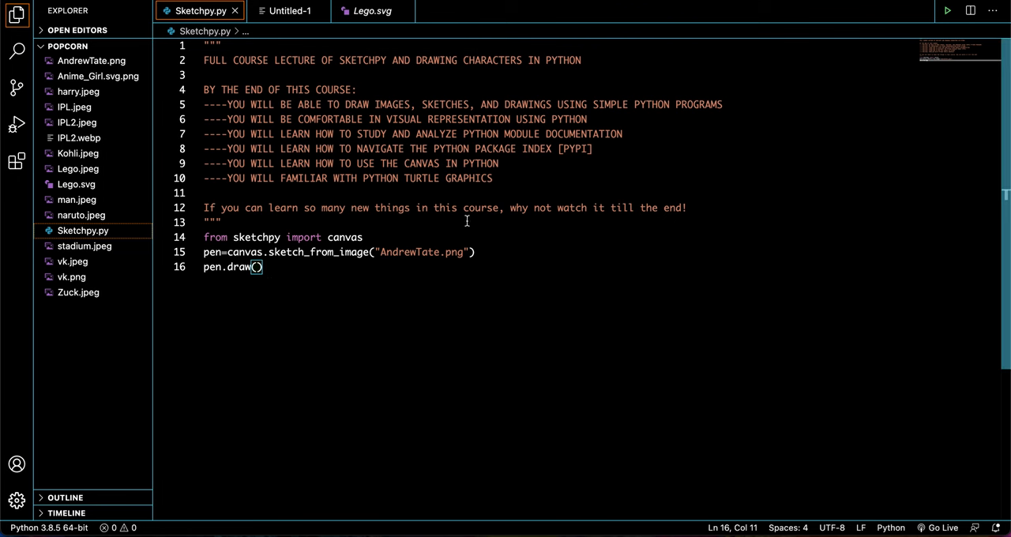
{"action": "key", "text": "super+Tab"}
{"action": "type", "text": "ca"}
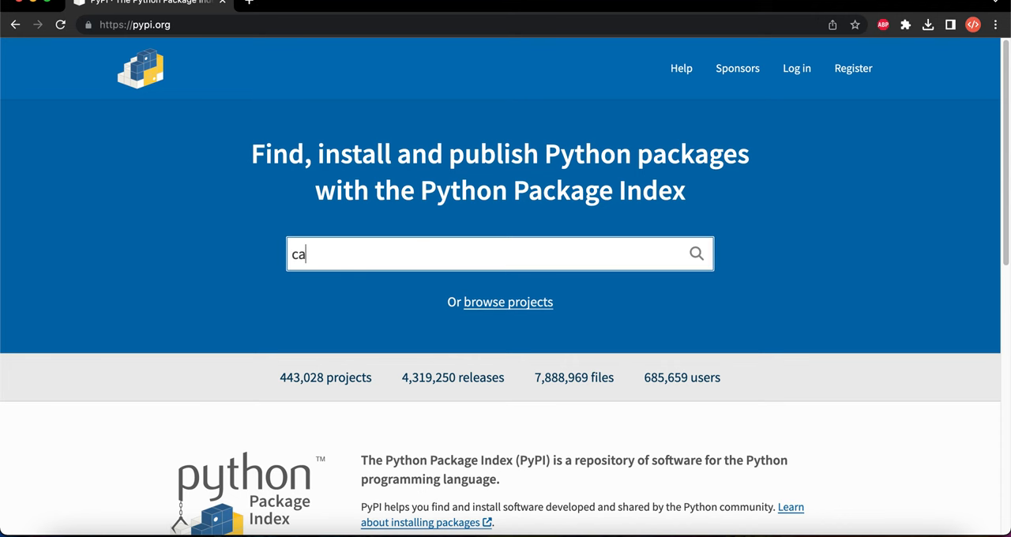
{"action": "key", "text": "Return"}
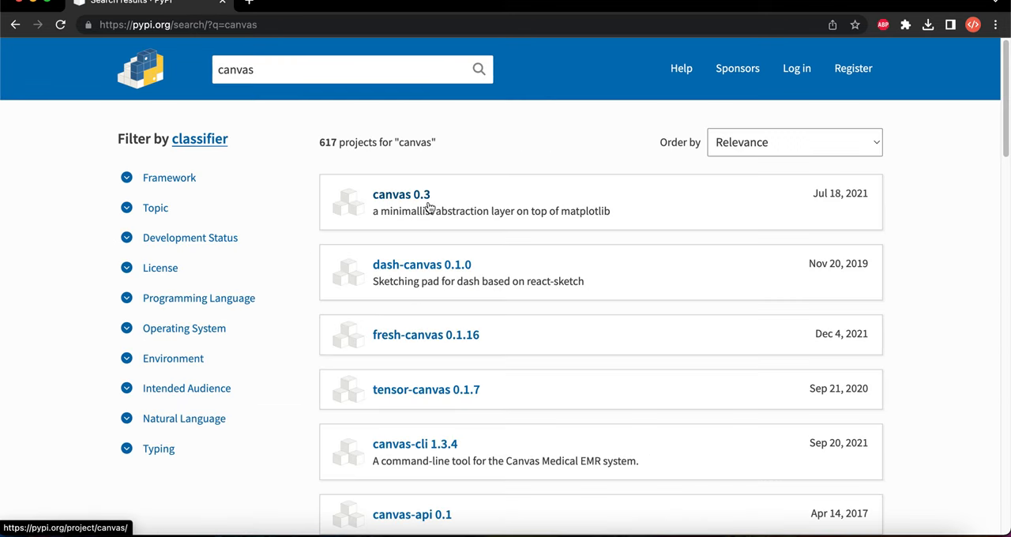
{"action": "scroll", "coordinate": [421, 200], "scroll_direction": "down", "scroll_amount": 2}
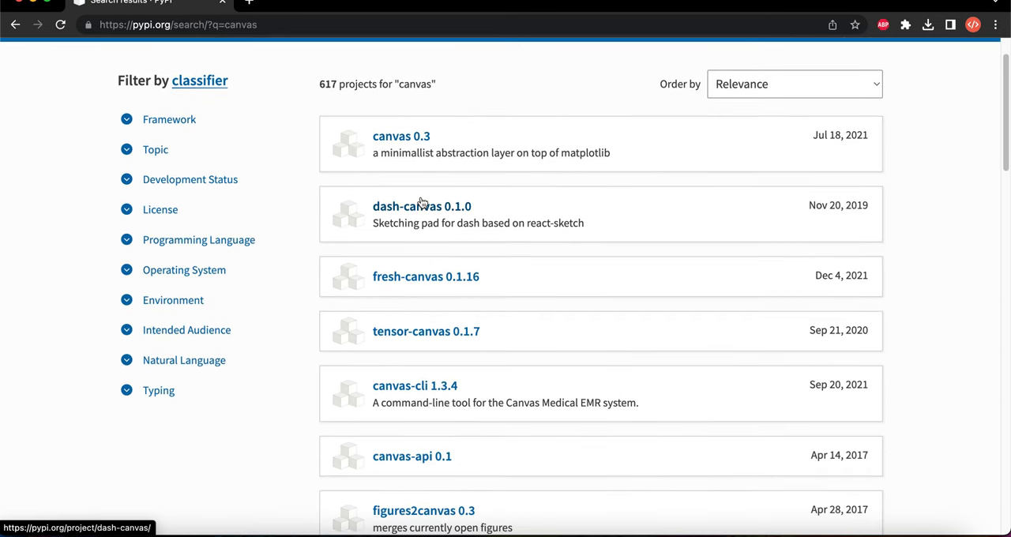
{"action": "left_click", "coordinate": [403, 141]}
{"action": "scroll", "coordinate": [404, 263], "scroll_direction": "down", "scroll_amount": 3}
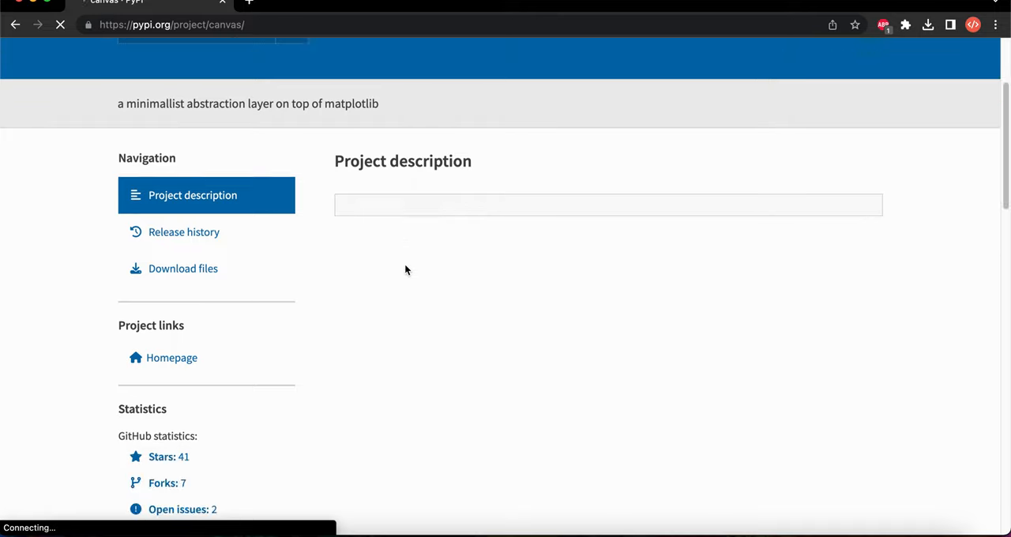
{"action": "scroll", "coordinate": [405, 263], "scroll_direction": "up", "scroll_amount": 3}
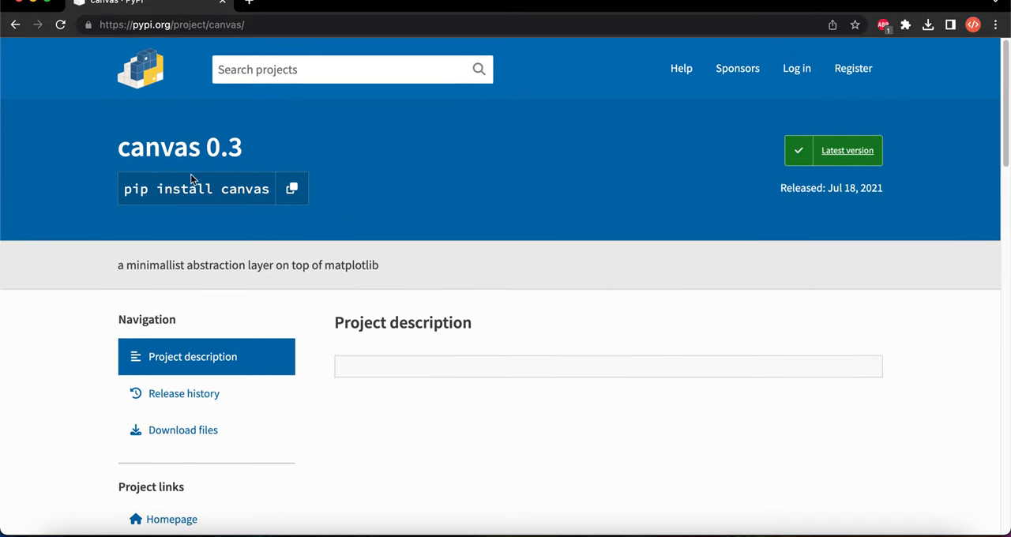
{"action": "key", "text": "super+Tab"}
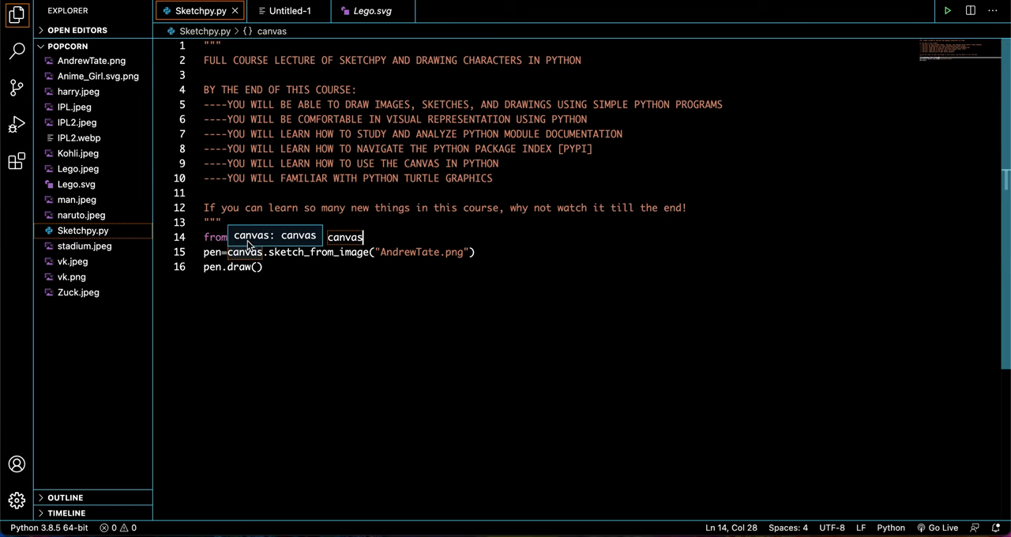
Return to Sketchpy.py after briefly visiting Chrome and select the pen name on line 16.
{"action": "left_click", "coordinate": [299, 269]}
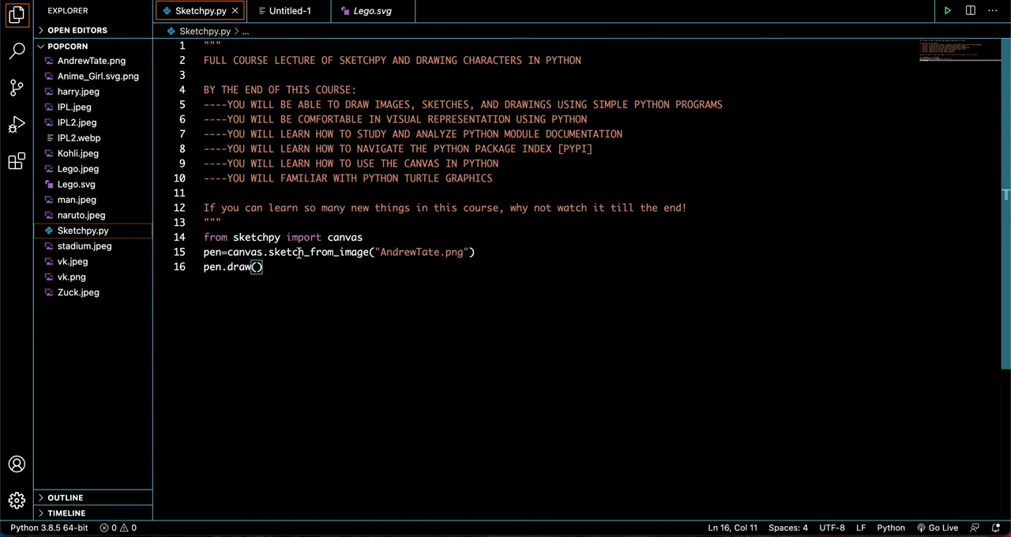
{"action": "left_click", "coordinate": [229, 531]}
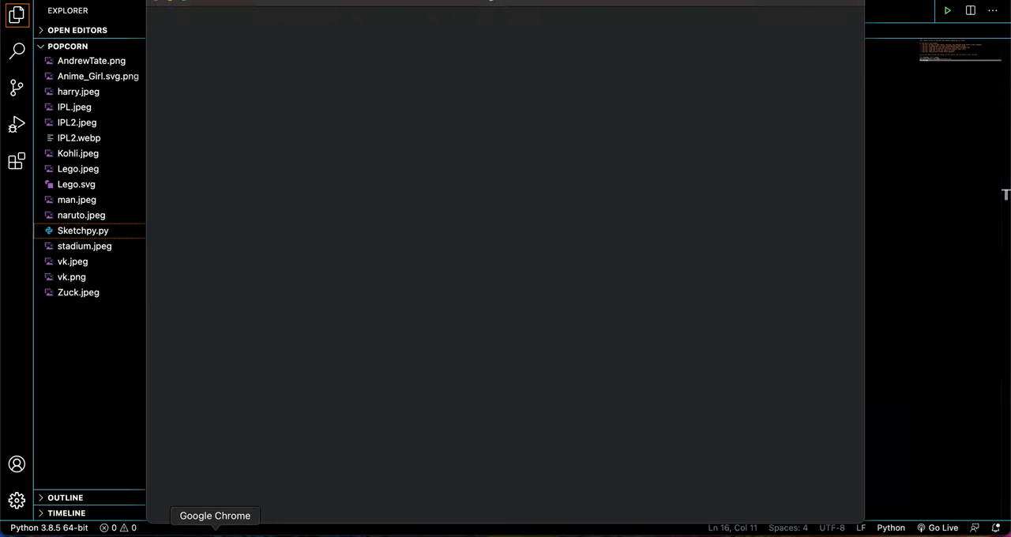
{"action": "left_click", "coordinate": [158, 4]}
{"action": "left_click", "coordinate": [386, 267]}
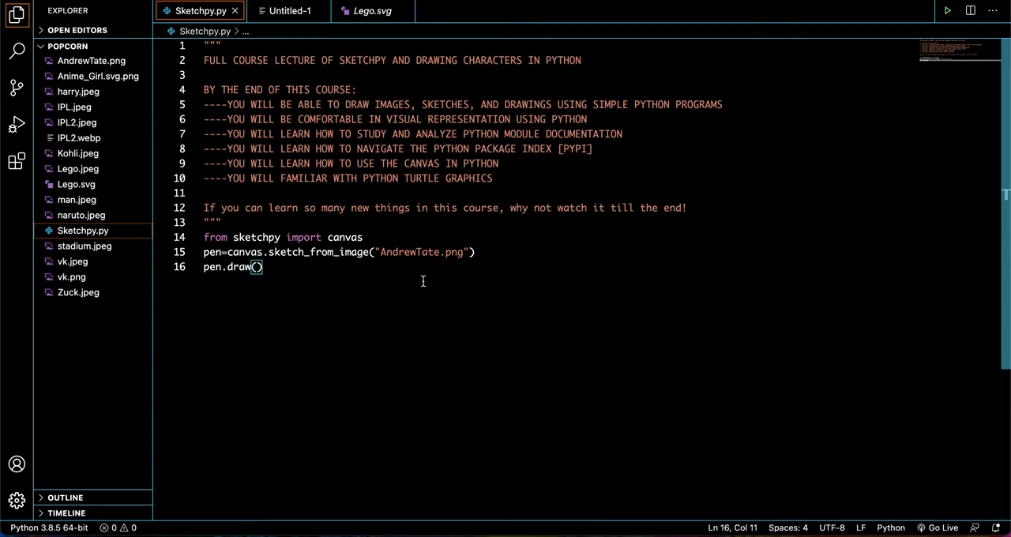
{"action": "left_click", "coordinate": [222, 267]}
Replace the pen variable with var on lines 15 and 16 and save the script.
{"action": "key", "text": "BackSpace"}
{"action": "key", "text": "BackSpace"}
{"action": "key", "text": "BackSpace"}
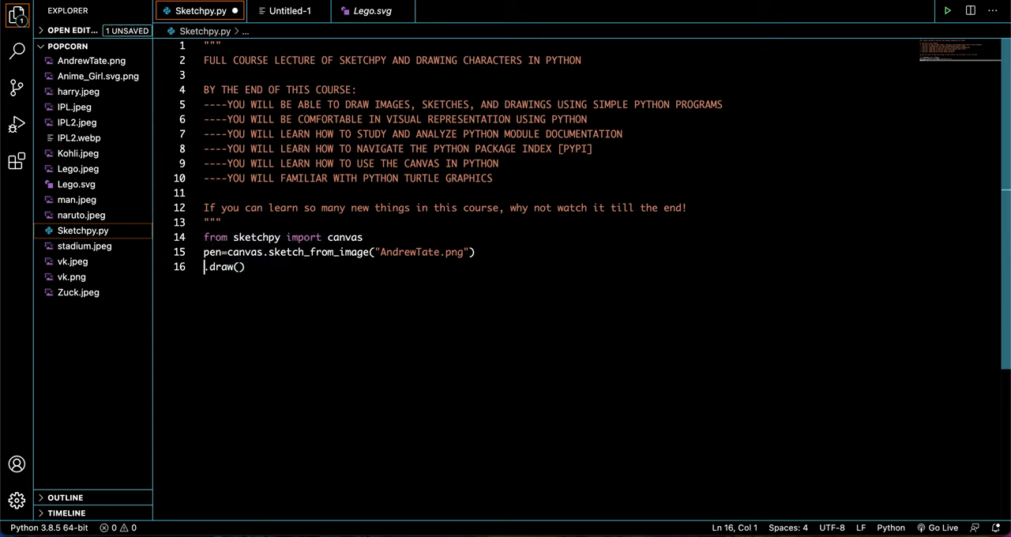
{"action": "type", "text": "var"}
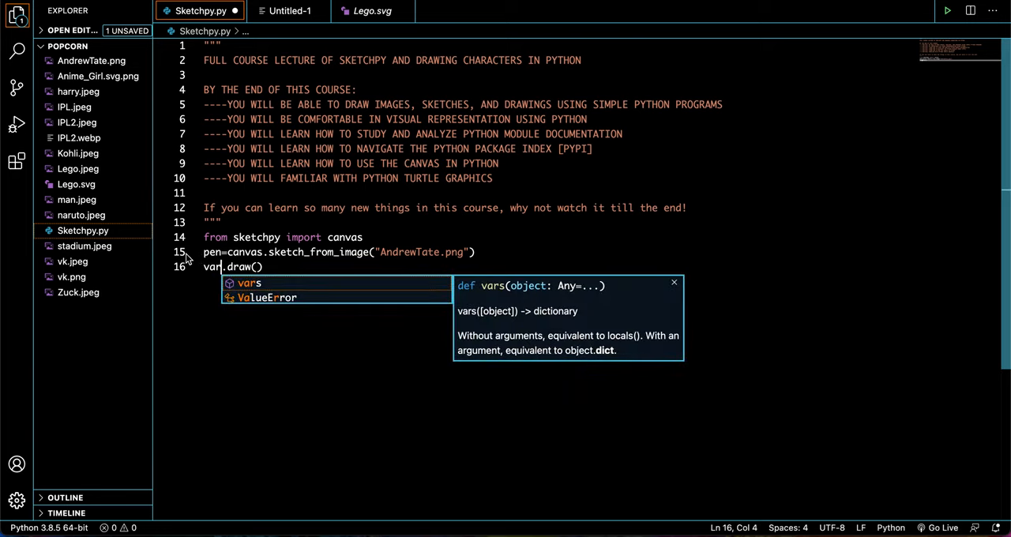
{"action": "double_click", "coordinate": [212, 252]}
{"action": "key", "text": "BackSpace"}
{"action": "type", "text": "var"}
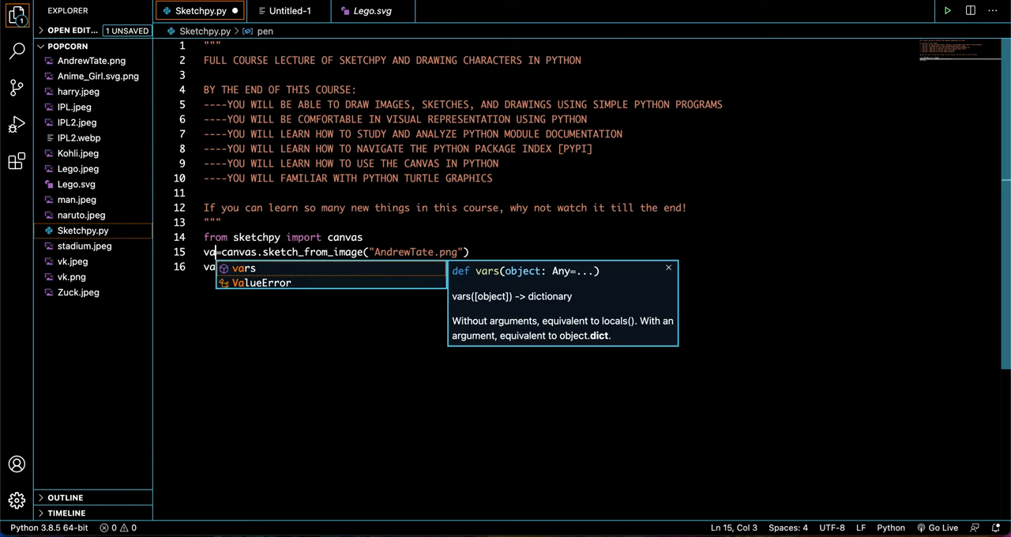
{"action": "key", "text": "ctrl+s"}
Run Sketchpy.py to sketch AndrewTate.png, then close the Turtle Graphics window.
{"action": "left_click", "coordinate": [497, 251]}
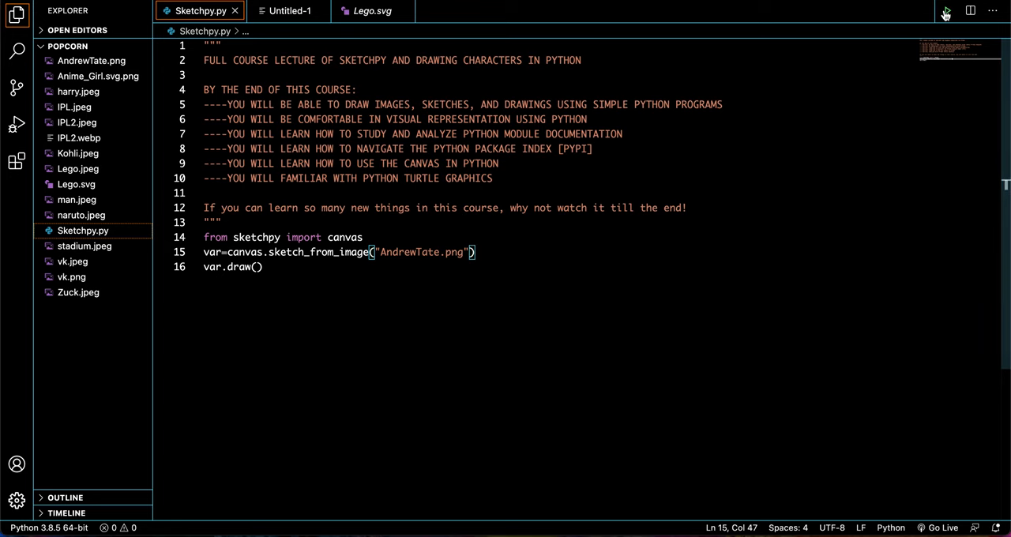
{"action": "key", "text": "ctrl+F5"}
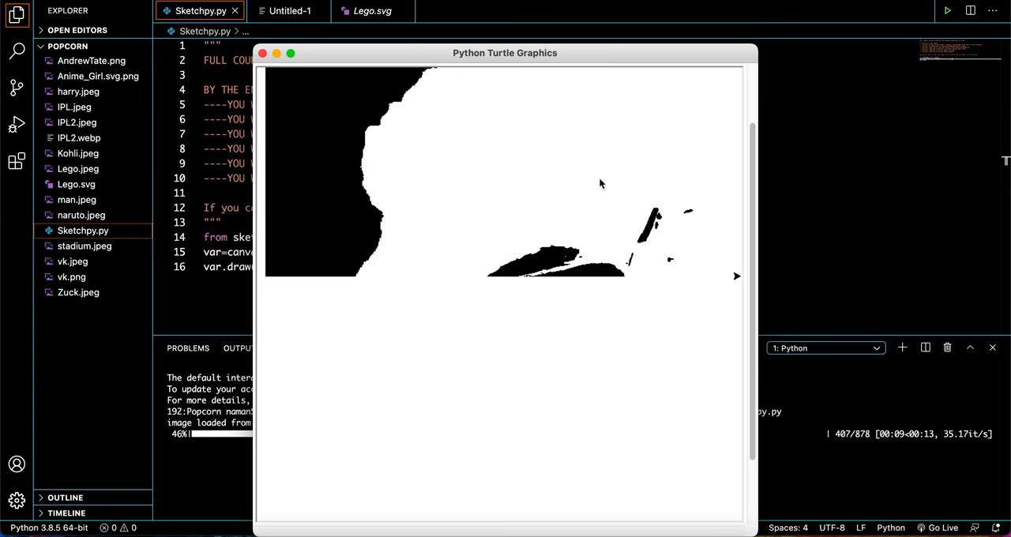
{"action": "left_click", "coordinate": [262, 55]}
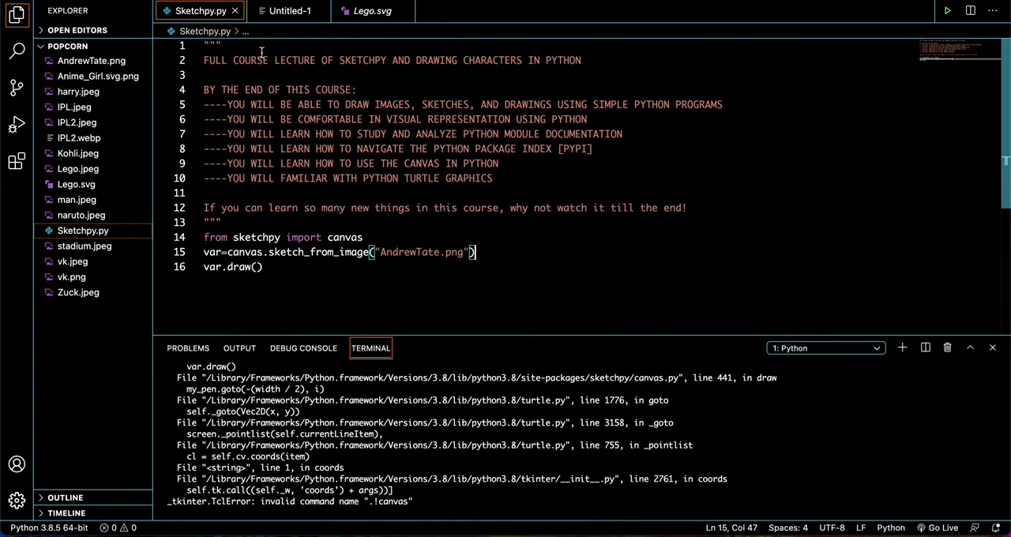
Kill the terminal and review the var.draw() call on line 16 without changing it.
{"action": "left_click", "coordinate": [949, 347]}
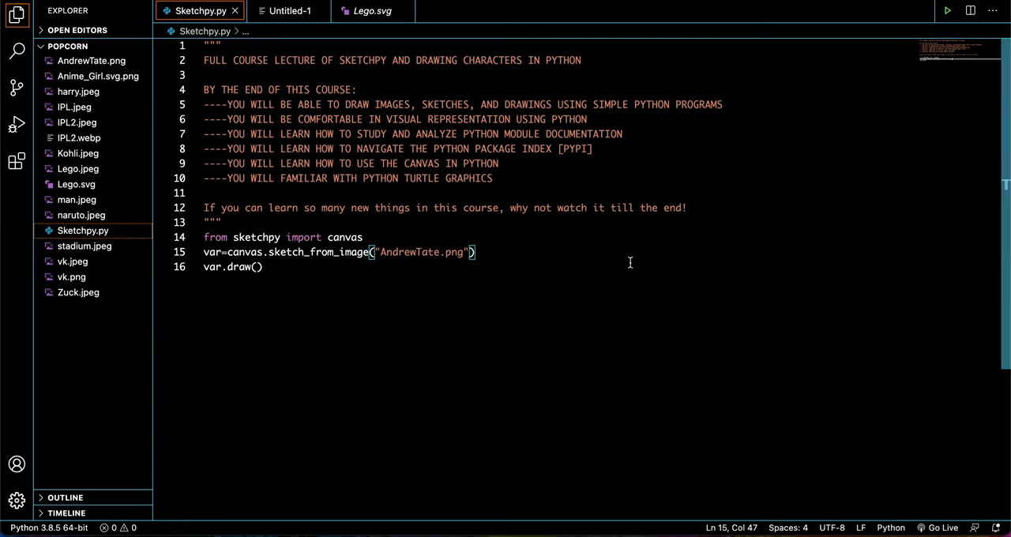
{"action": "left_click", "coordinate": [263, 267]}
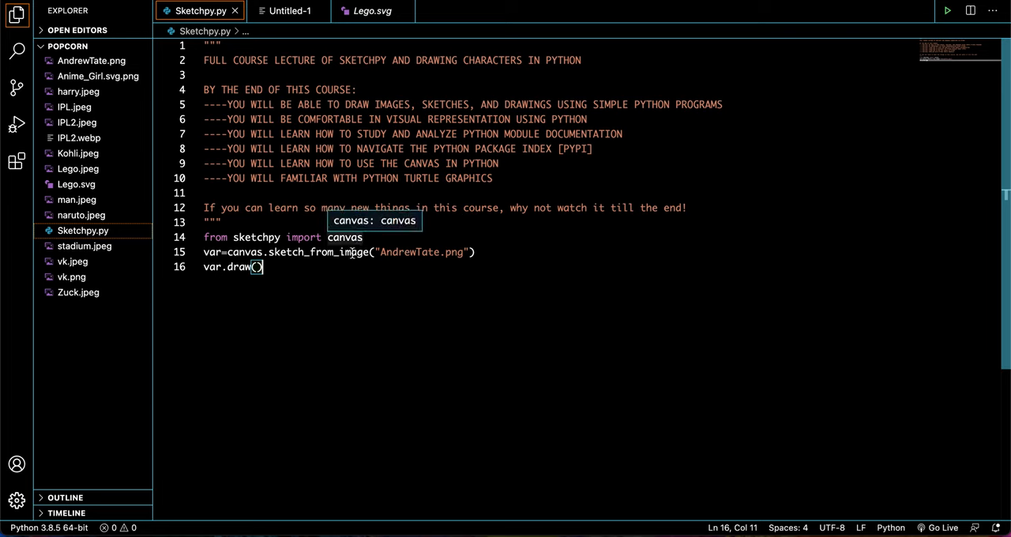
{"action": "double_click", "coordinate": [212, 267]}
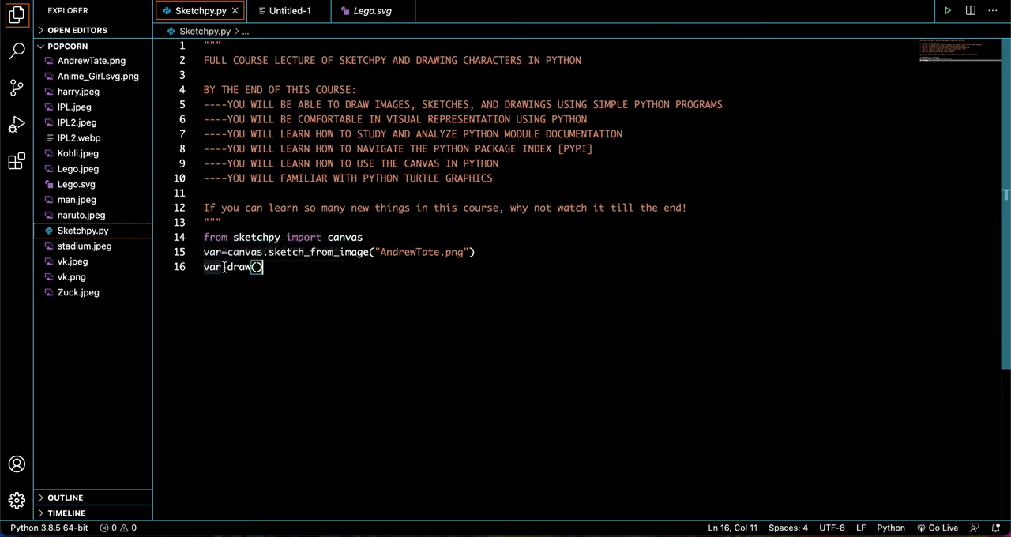
{"action": "left_click_drag", "start_coordinate": [228, 267], "coordinate": [264, 267]}
{"action": "left_click", "coordinate": [286, 268]}
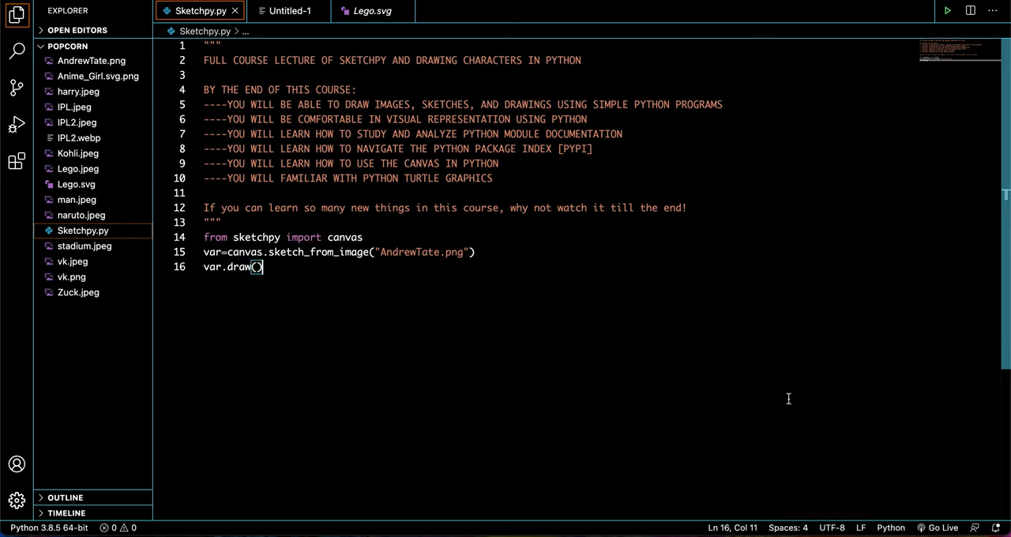